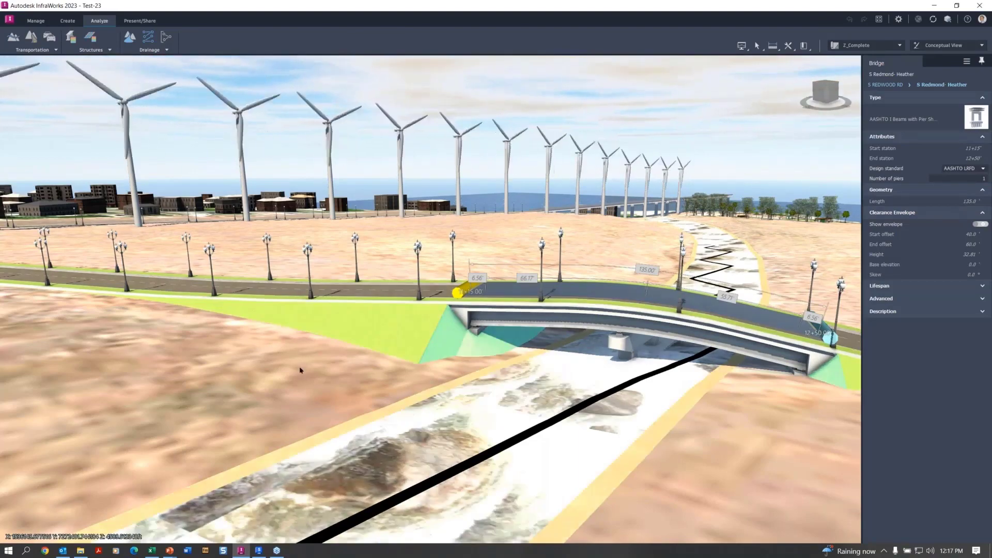
{"action": "key", "text": "Escape"}
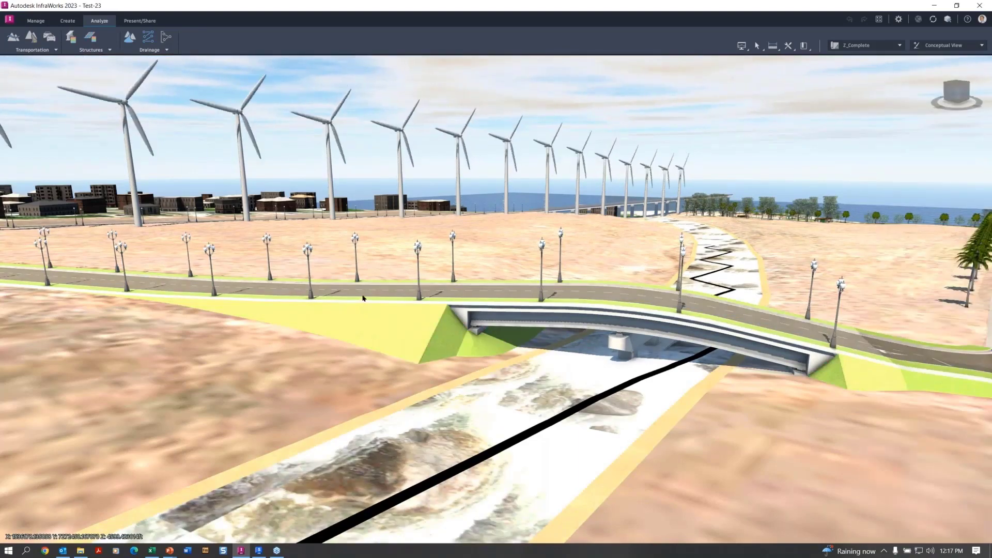
{"action": "left_click", "coordinate": [362, 298]}
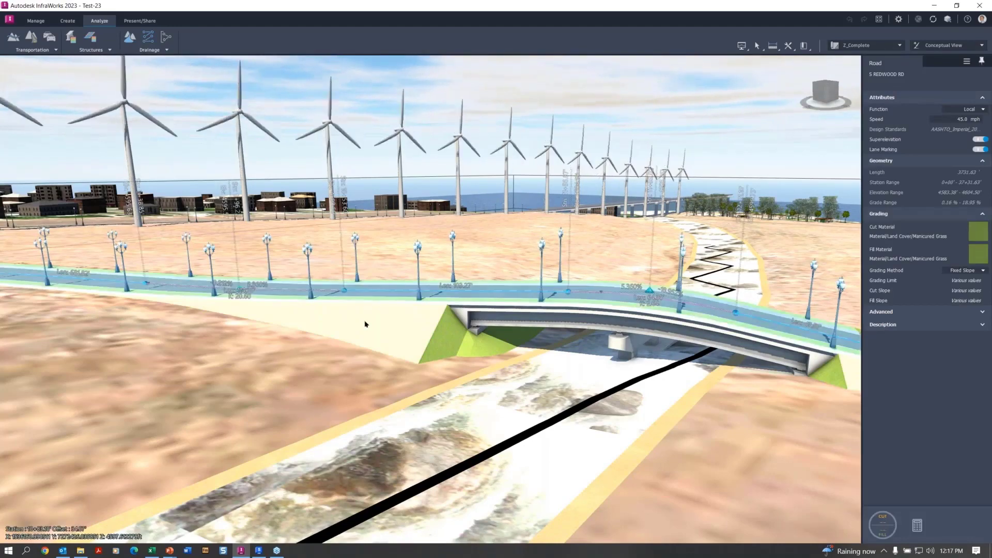
{"action": "middle_click_drag", "start_coordinate": [367, 307], "coordinate": [324, 256]}
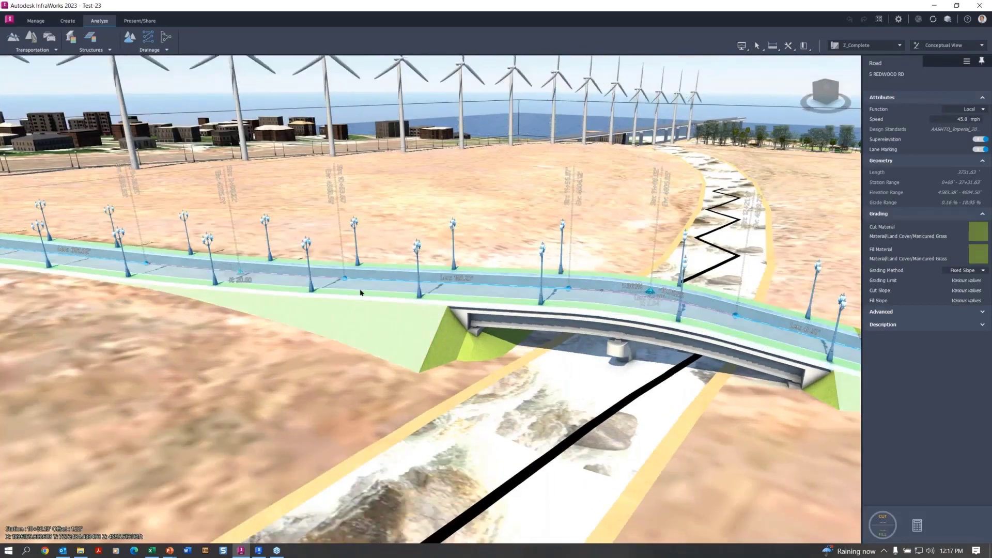
{"action": "key", "text": "Escape"}
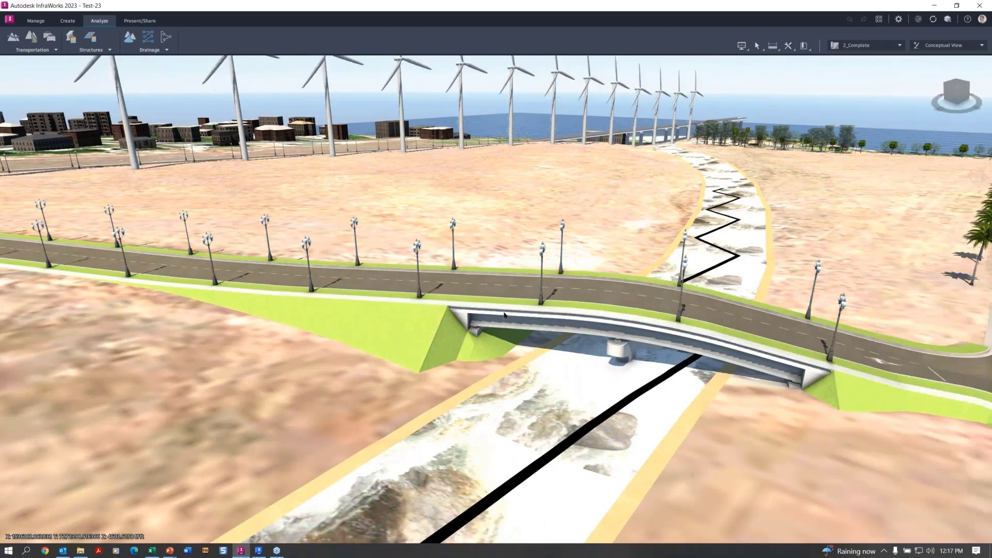
Add a clipping plane across the bridge over the river at an offset of about 50.48 ft
{"action": "left_click", "coordinate": [504, 315]}
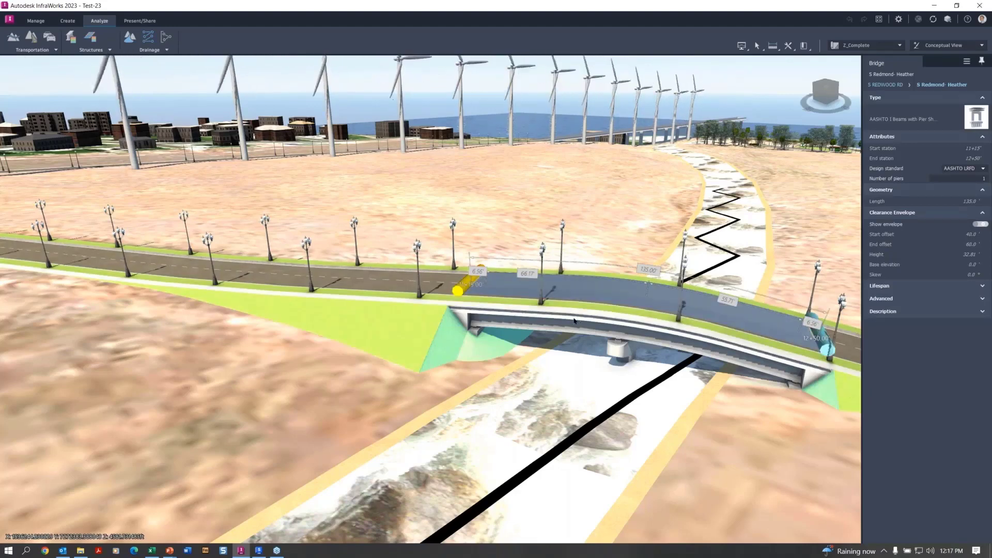
{"action": "right_click", "coordinate": [576, 321]}
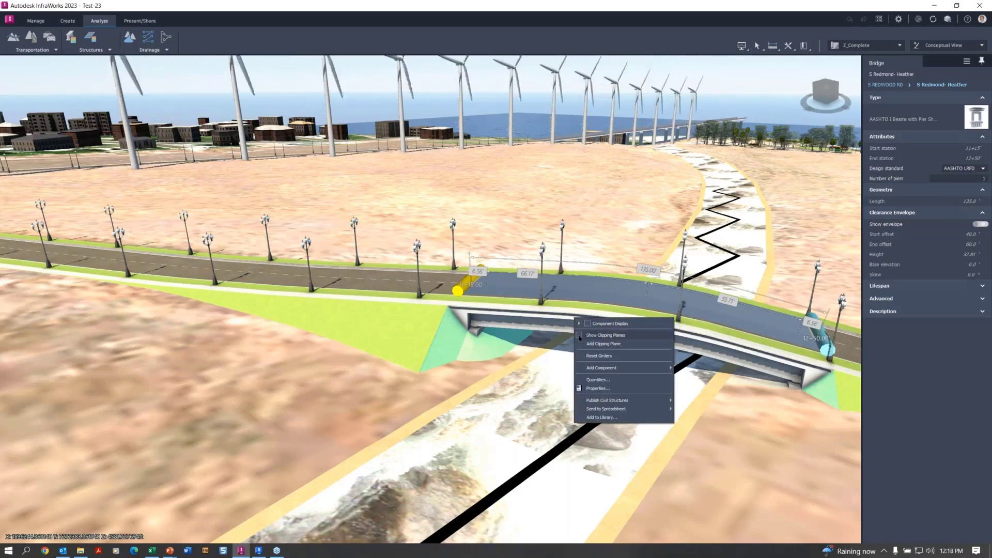
{"action": "left_click", "coordinate": [599, 343]}
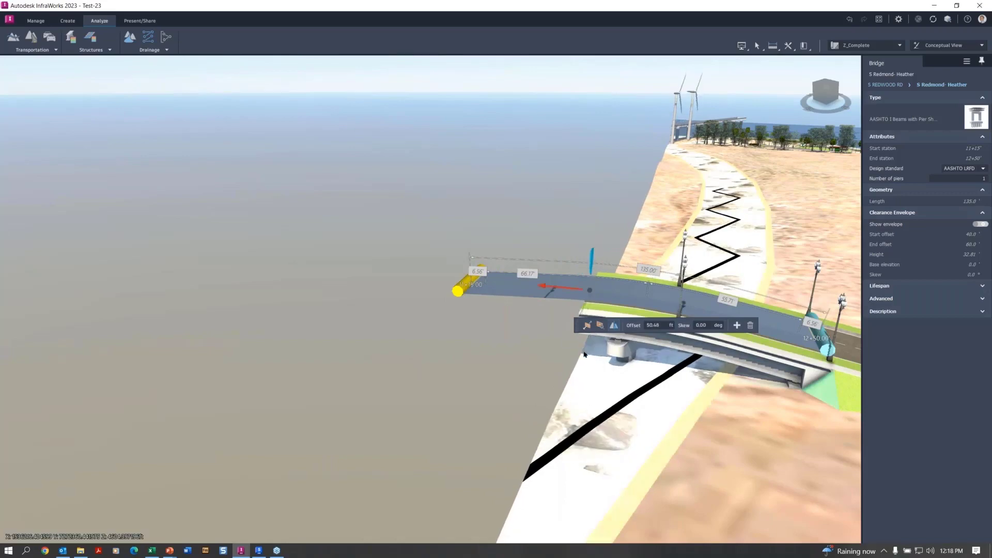
Move the clipping plane along the bridge to an offset of about 55.07 ft and deselect the bridge
{"action": "middle_click_drag", "start_coordinate": [488, 356], "coordinate": [535, 324]}
{"action": "scroll", "coordinate": [535, 324], "scroll_direction": "up", "scroll_amount": 2}
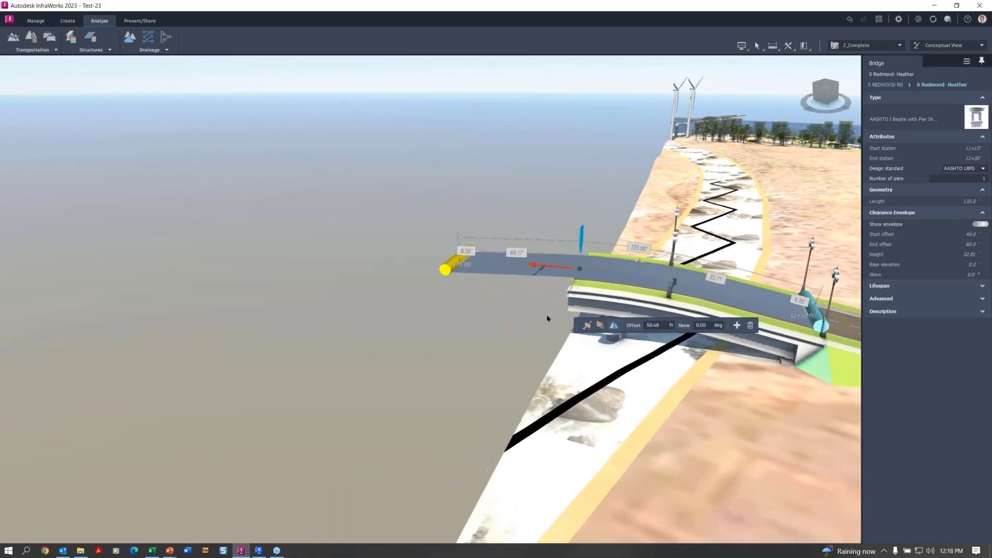
{"action": "scroll", "coordinate": [538, 318], "scroll_direction": "up", "scroll_amount": 2}
{"action": "left_click_drag", "start_coordinate": [539, 314], "coordinate": [646, 329]}
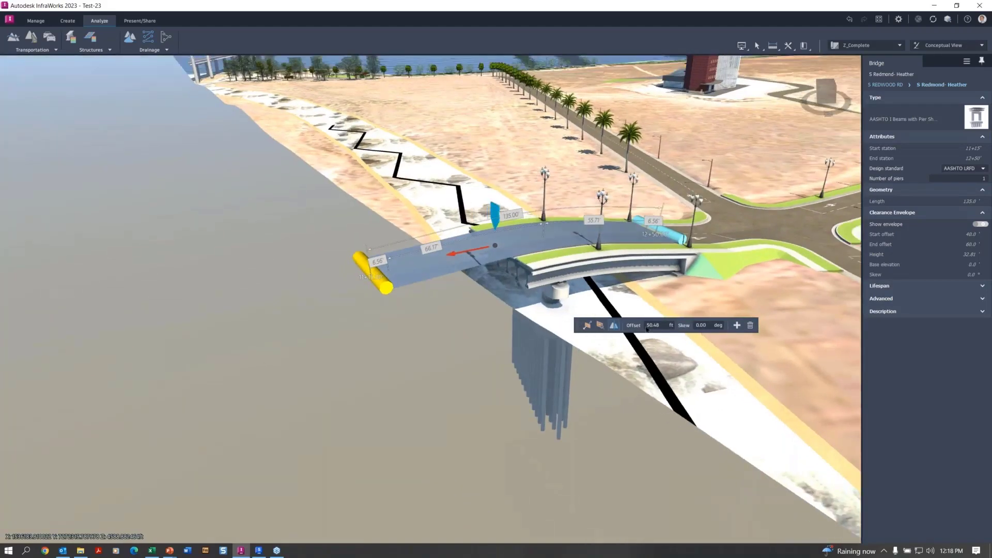
{"action": "left_click_drag", "start_coordinate": [647, 329], "coordinate": [468, 294]}
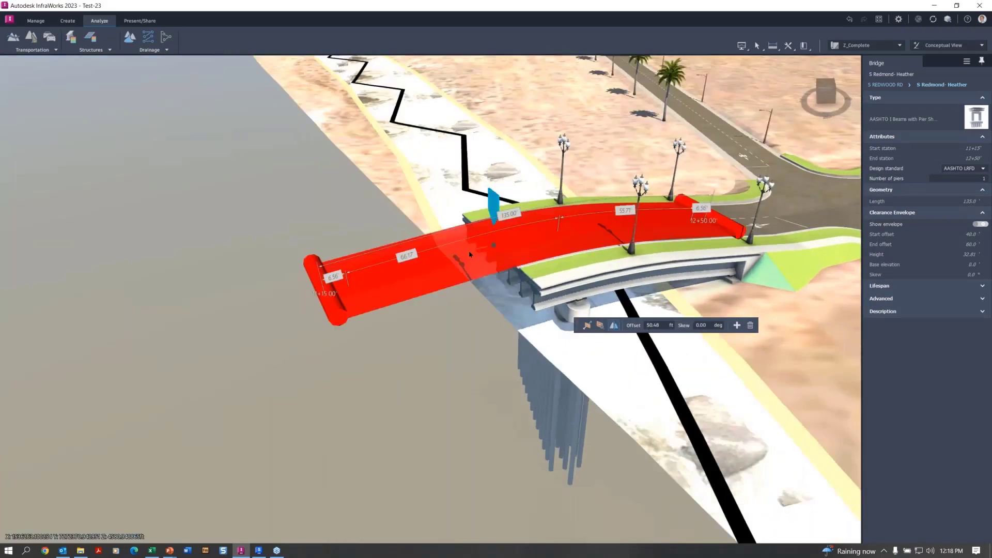
{"action": "left_click", "coordinate": [468, 255]}
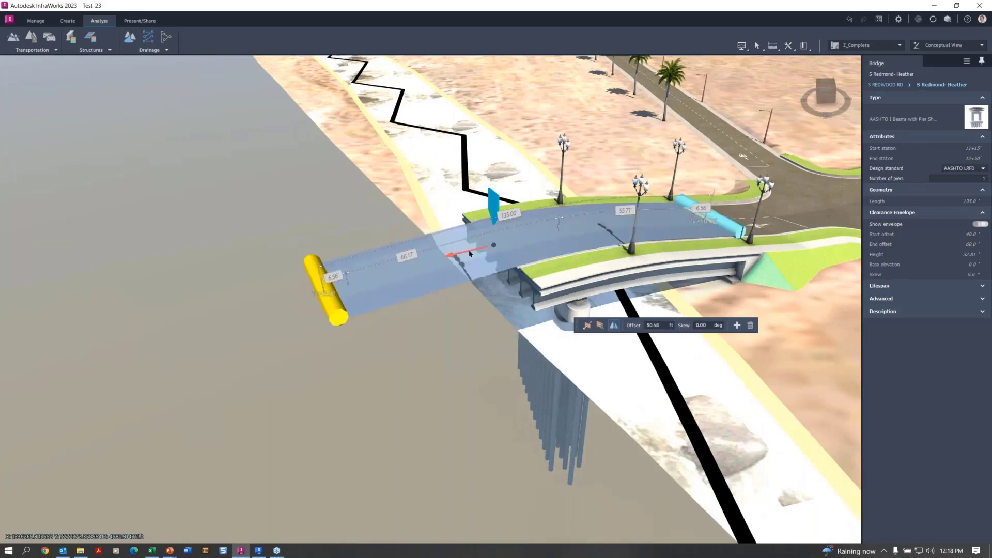
{"action": "left_click_drag", "start_coordinate": [470, 253], "coordinate": [510, 251]}
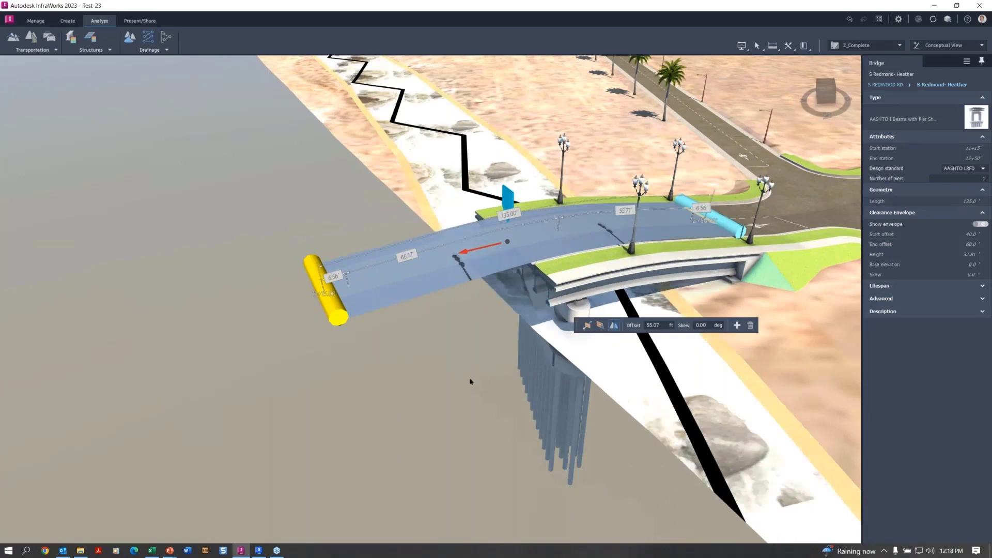
{"action": "key", "text": "Escape"}
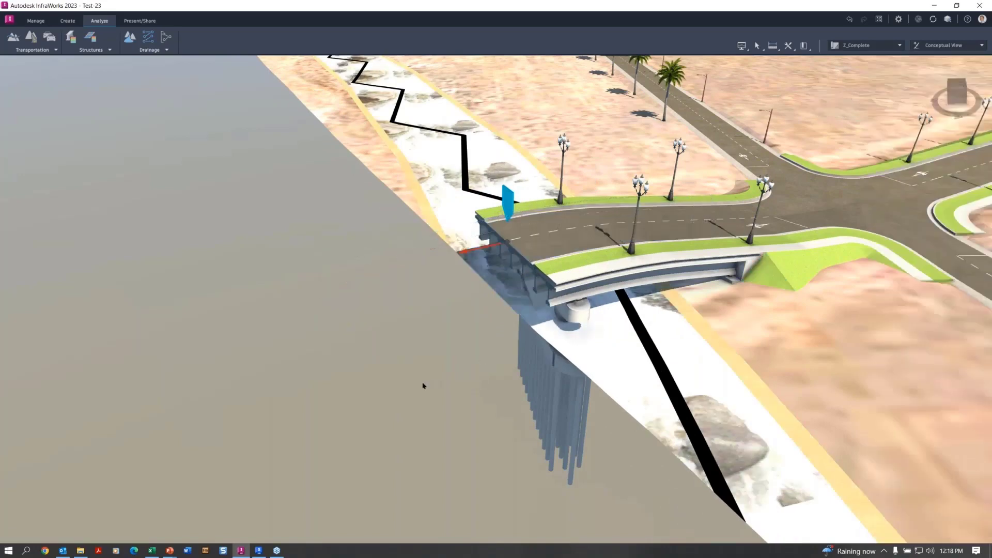
Reselect the clipping plane, pull it back to about 48.47 ft, and set its offset to 66 ft
{"action": "middle_click_drag", "start_coordinate": [444, 424], "coordinate": [435, 380]}
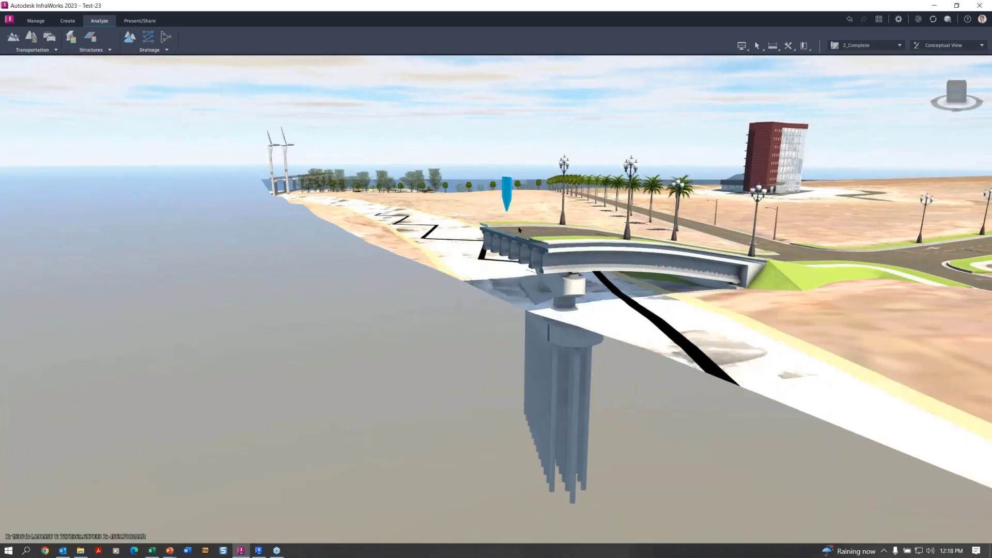
{"action": "middle_click_drag", "start_coordinate": [463, 372], "coordinate": [321, 396]}
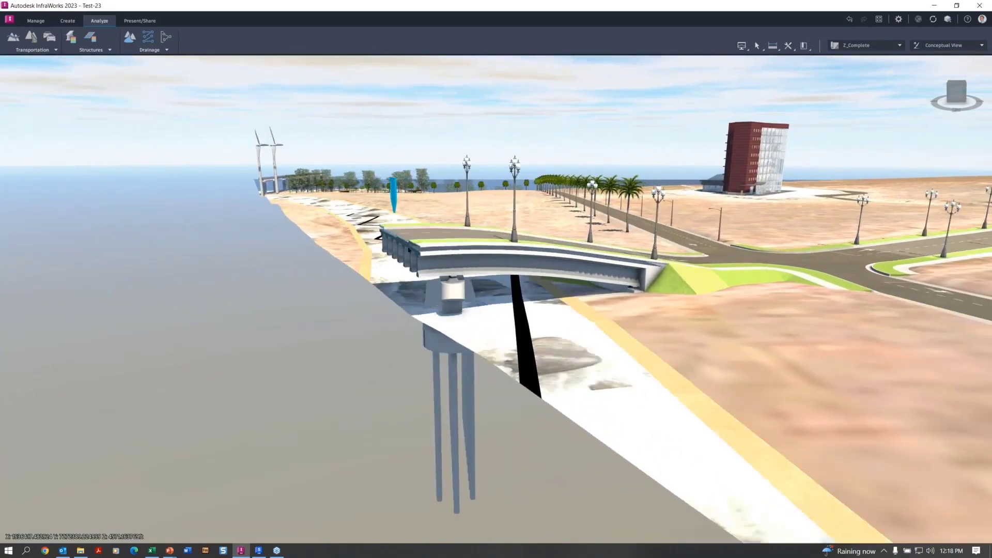
{"action": "left_click", "coordinate": [394, 197]}
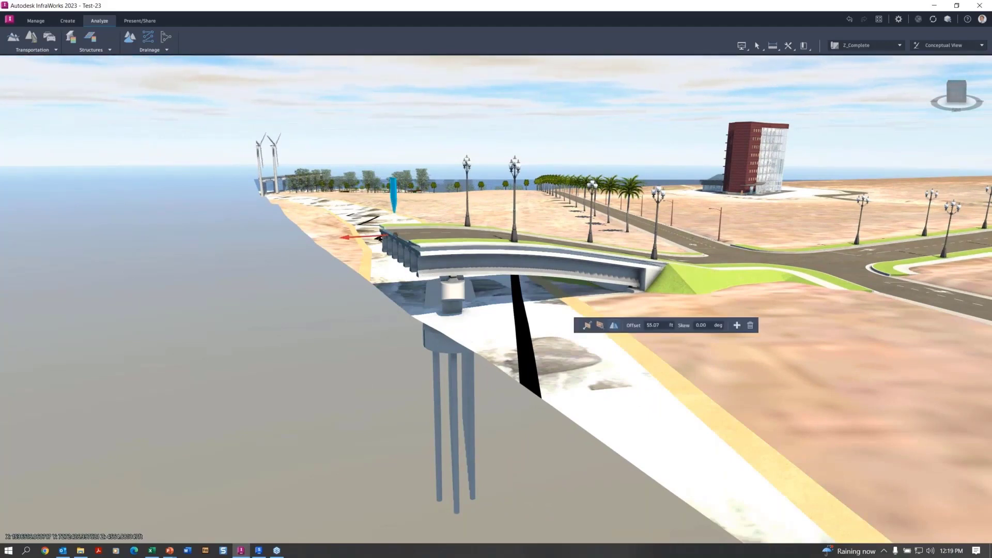
{"action": "left_click_drag", "start_coordinate": [366, 240], "coordinate": [325, 242]}
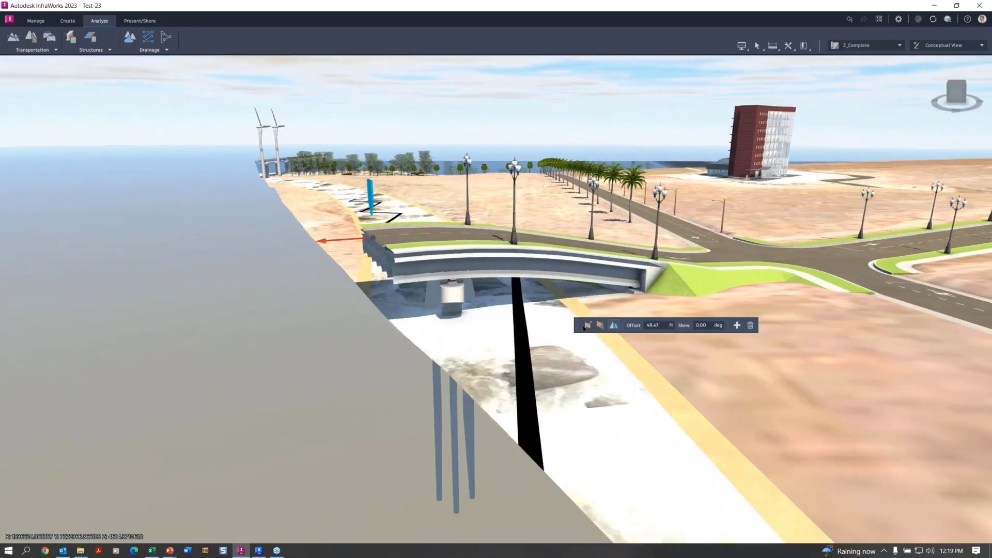
{"action": "left_click", "coordinate": [665, 325]}
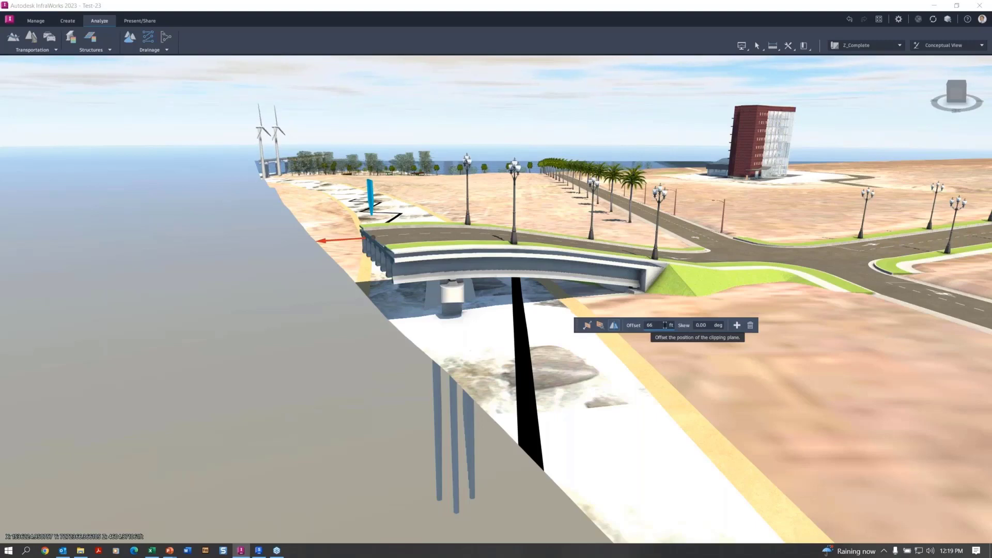
{"action": "key", "text": "Return"}
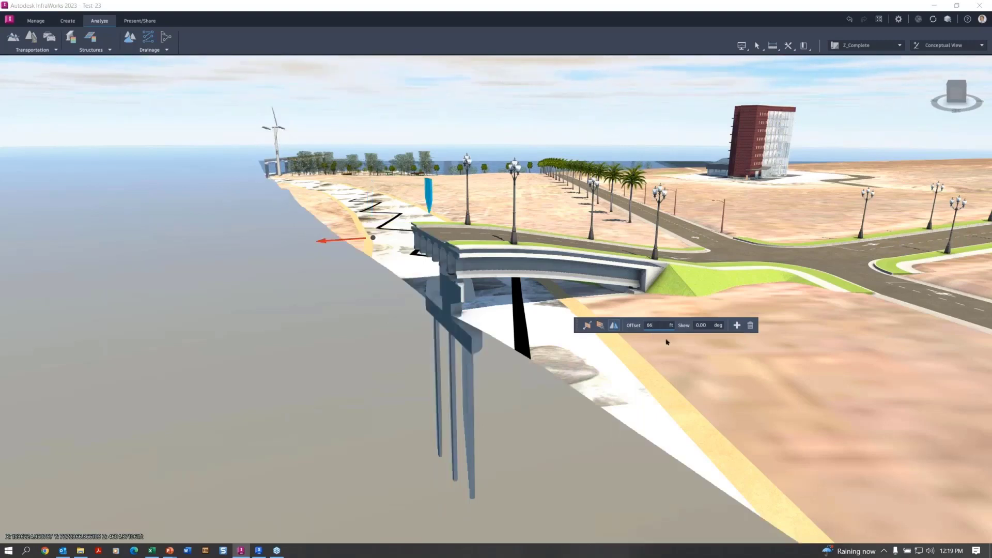
Try a clipping plane skew of 23 degrees and reset the skew to 0
{"action": "left_click", "coordinate": [698, 325]}
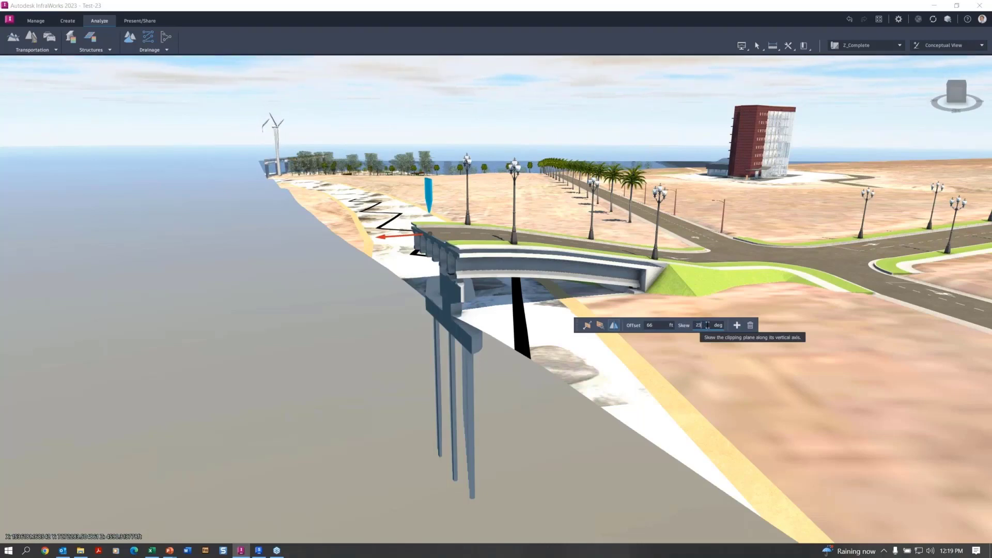
{"action": "key", "text": "Return"}
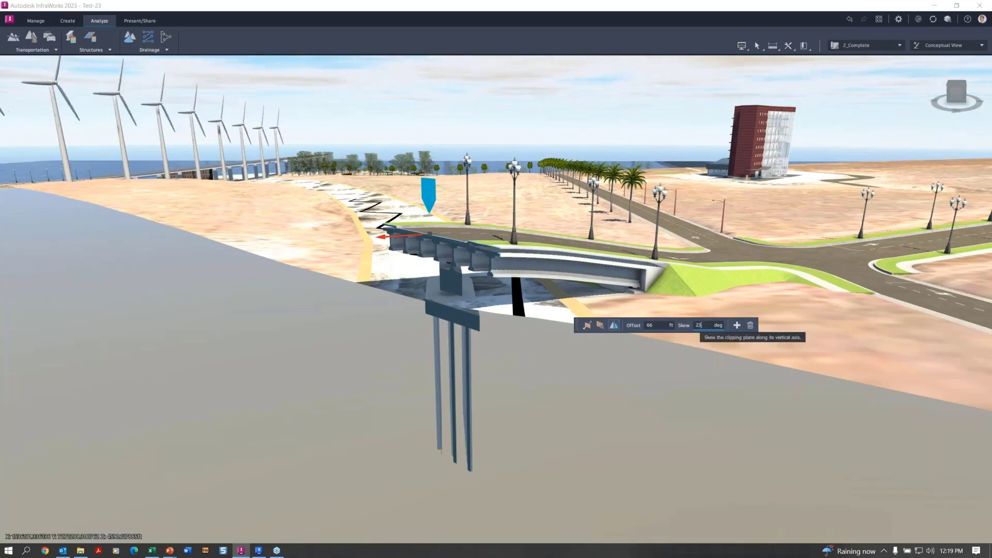
{"action": "double_click", "coordinate": [691, 327]}
{"action": "type", "text": "0"}
{"action": "key", "text": "Return"}
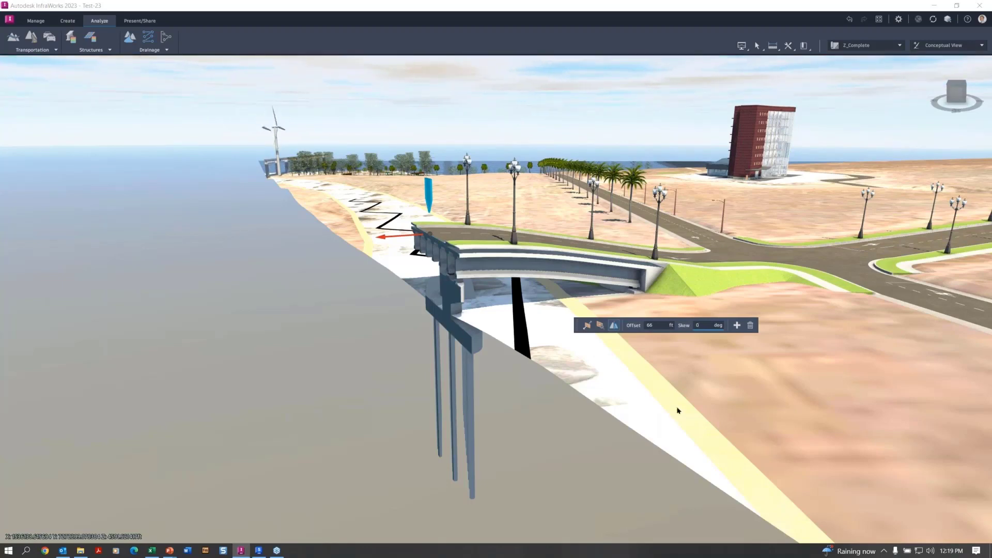
View the bridge section face-on and measure the point-to-point distance between two neighbouring girders
{"action": "left_click", "coordinate": [599, 325]}
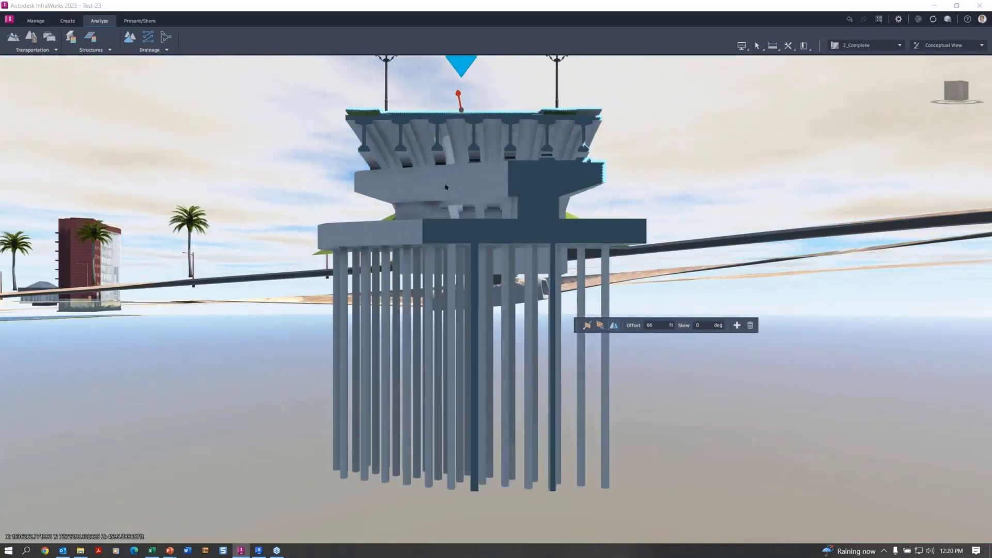
{"action": "left_click", "coordinate": [776, 53]}
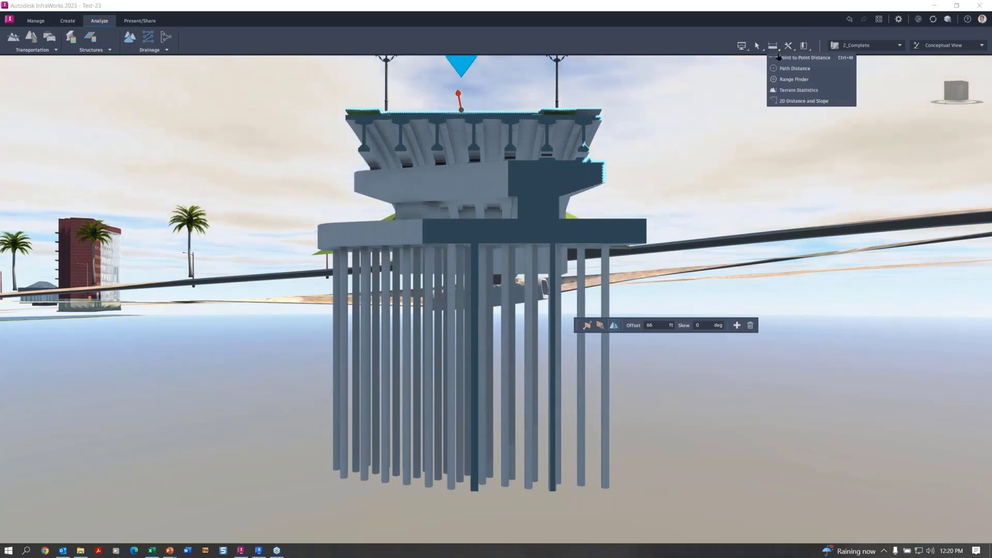
{"action": "left_click", "coordinate": [806, 60]}
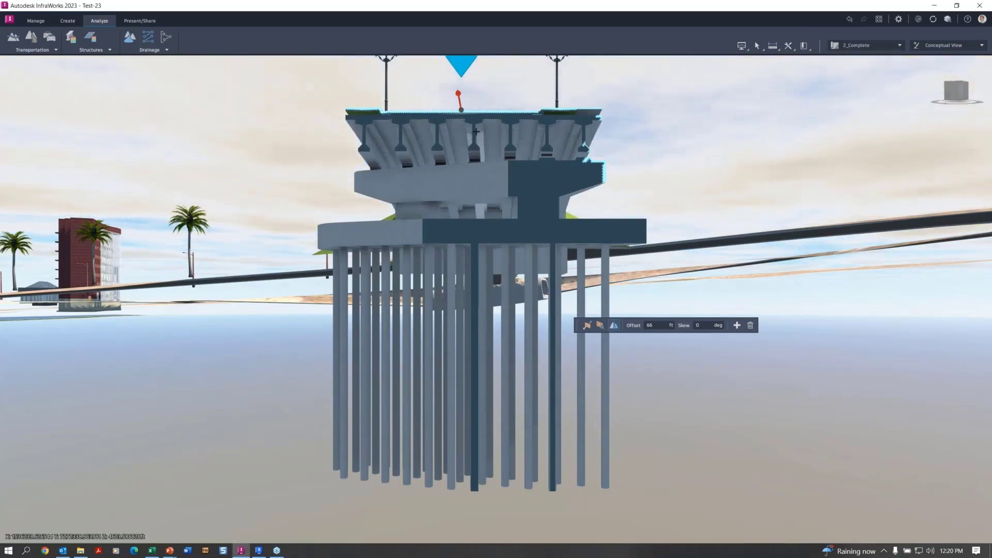
{"action": "mouse_move", "coordinate": [479, 132]}
{"action": "left_mouse_down"}
{"action": "mouse_move", "coordinate": [492, 133]}
{"action": "mouse_move", "coordinate": [481, 134]}
{"action": "left_mouse_up"}
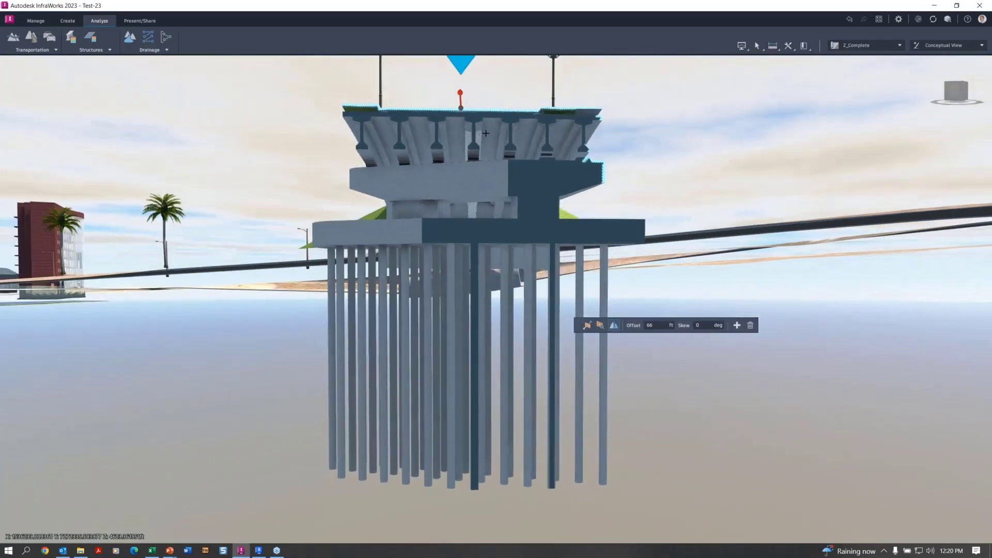
{"action": "left_click", "coordinate": [775, 47]}
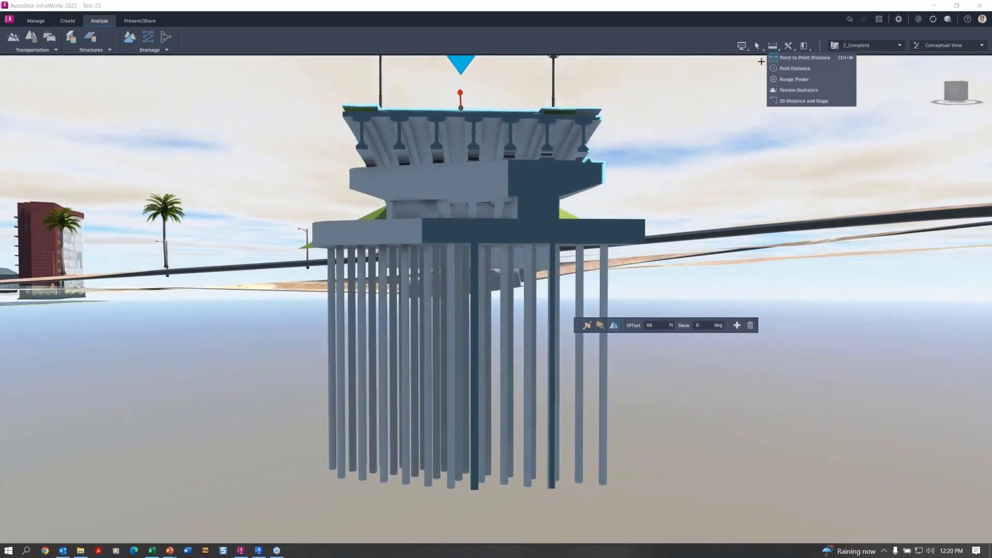
{"action": "left_click", "coordinate": [476, 134]}
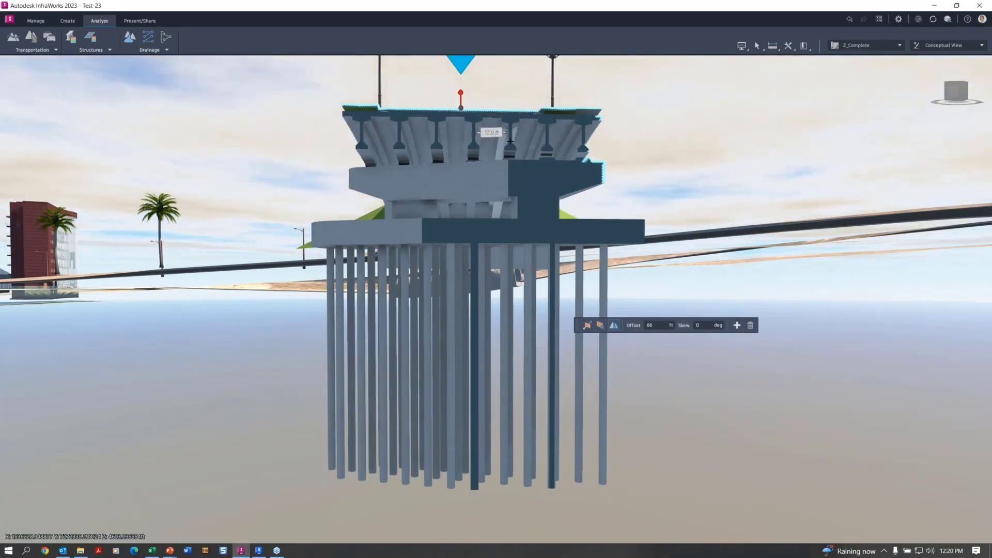
{"action": "left_click", "coordinate": [508, 133]}
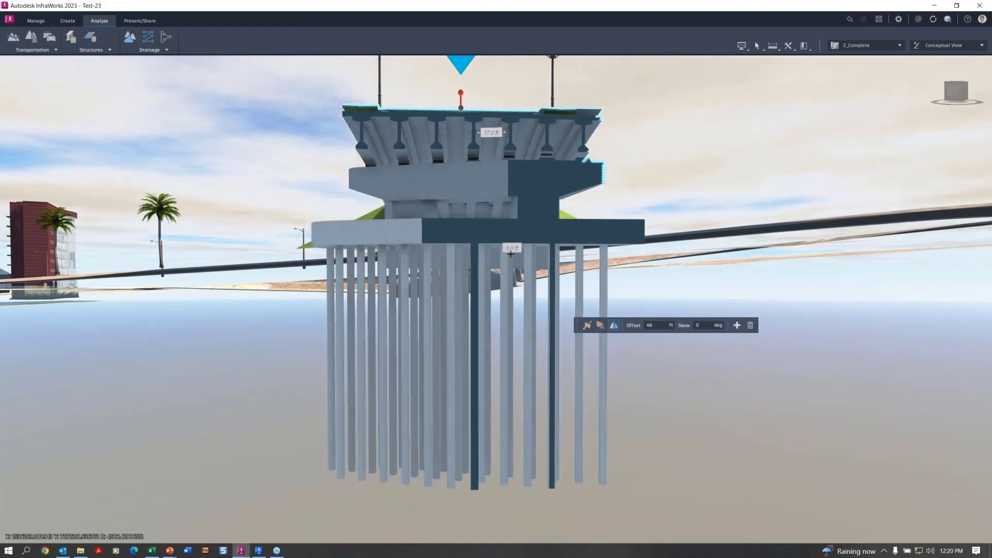
Add a second clipping plane farther along the bridge and shift it to an offset of about 89 ft
{"action": "left_click_drag", "start_coordinate": [518, 275], "coordinate": [505, 308]}
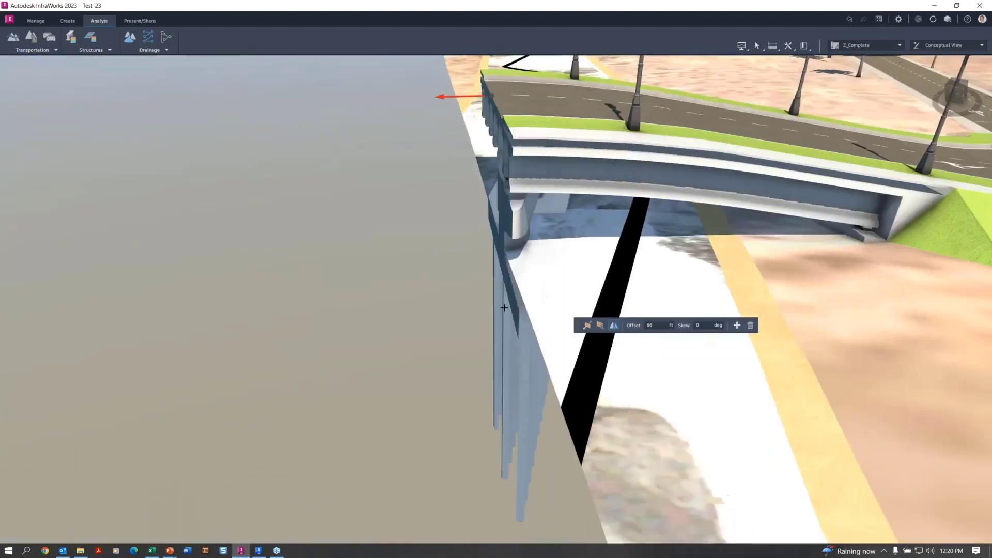
{"action": "scroll", "coordinate": [504, 307], "scroll_direction": "down", "scroll_amount": 5}
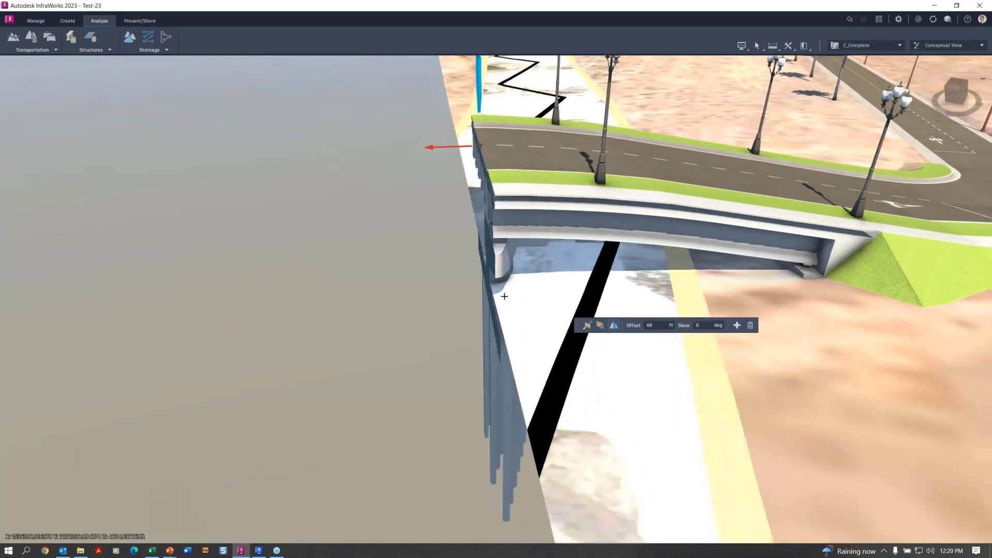
{"action": "scroll", "coordinate": [504, 296], "scroll_direction": "down", "scroll_amount": 2}
{"action": "left_click_drag", "start_coordinate": [463, 341], "coordinate": [543, 328]}
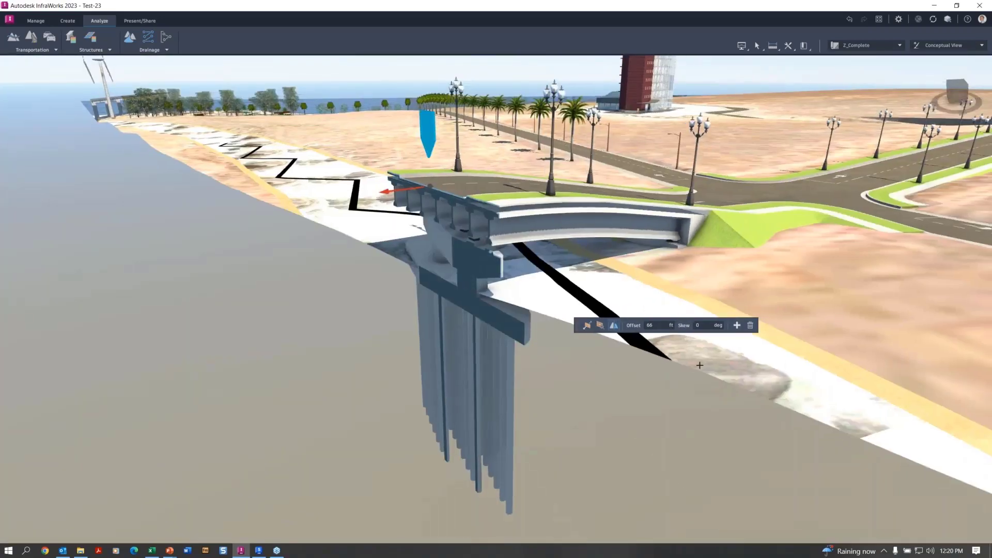
{"action": "left_click", "coordinate": [737, 326]}
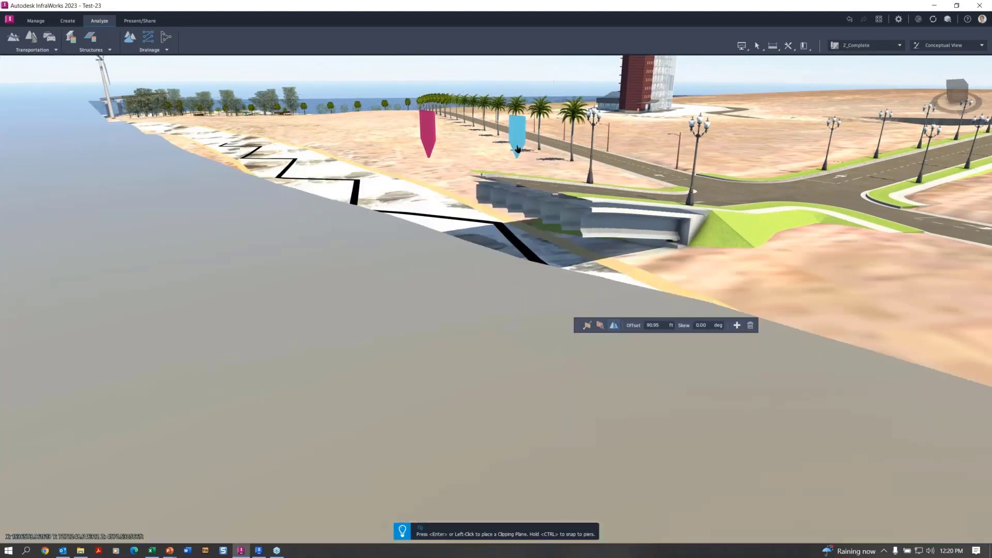
{"action": "left_click", "coordinate": [519, 154]}
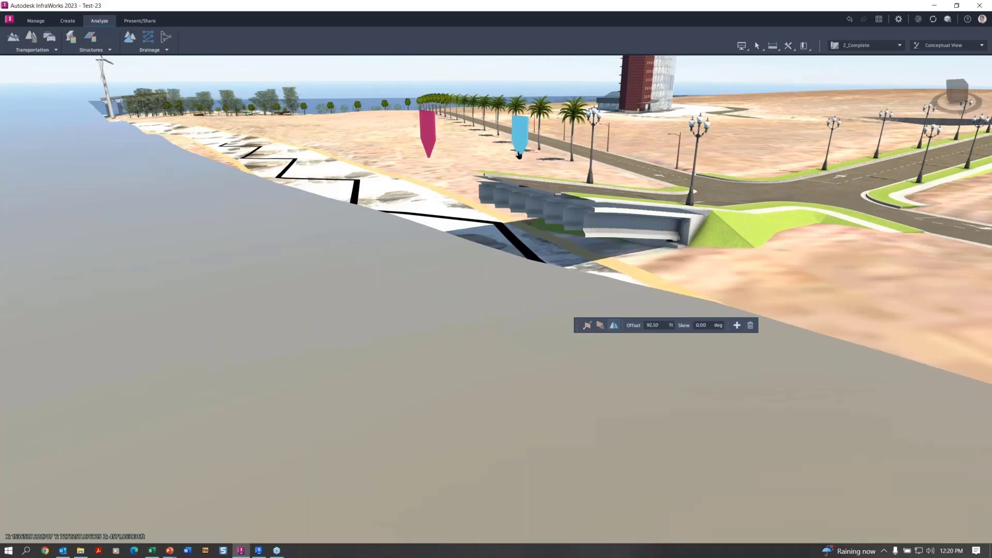
{"action": "left_click_drag", "start_coordinate": [519, 154], "coordinate": [510, 192]}
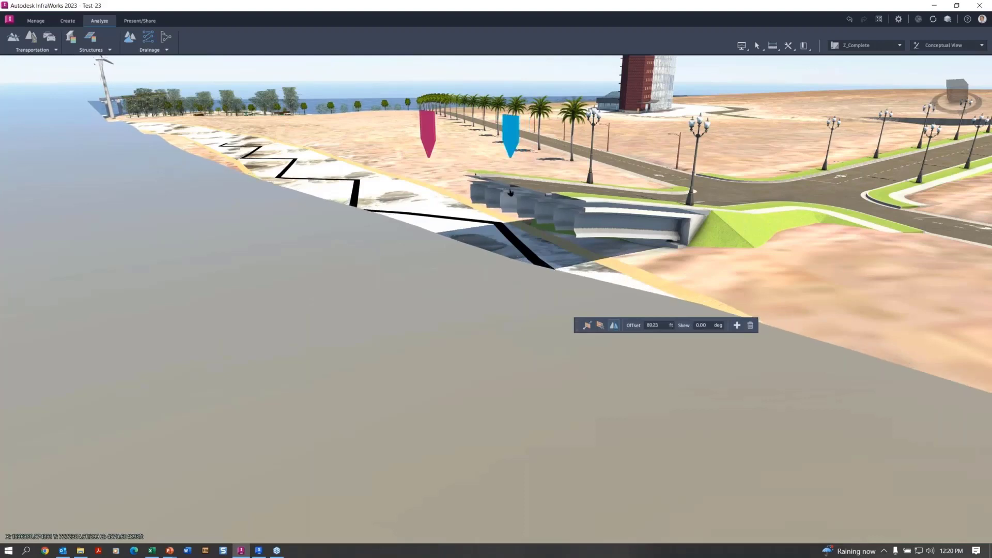
Switch the active section back to the clipping plane at the 66 ft offset on the bridge
{"action": "left_click", "coordinate": [510, 192]}
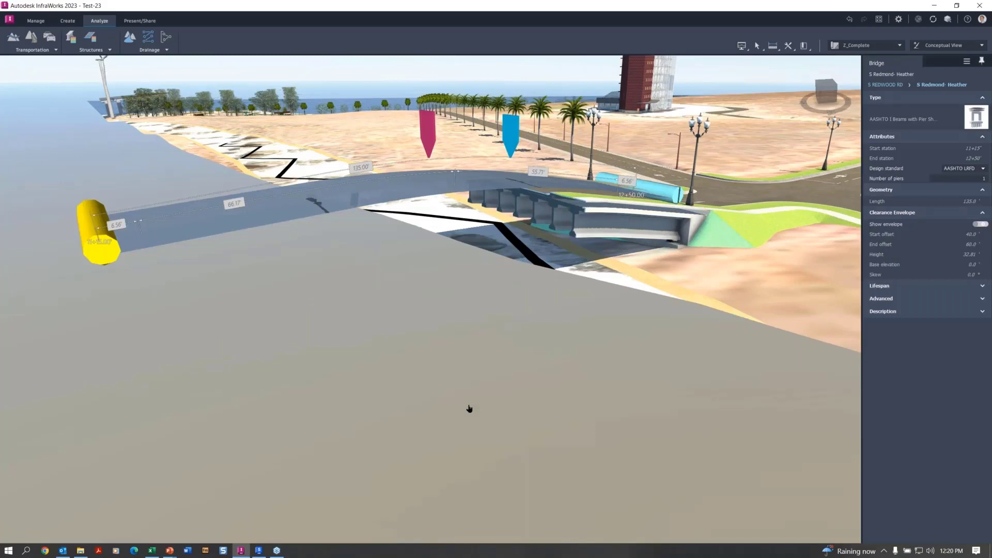
{"action": "left_click", "coordinate": [447, 386]}
{"action": "scroll", "coordinate": [441, 388], "scroll_direction": "up", "scroll_amount": 3}
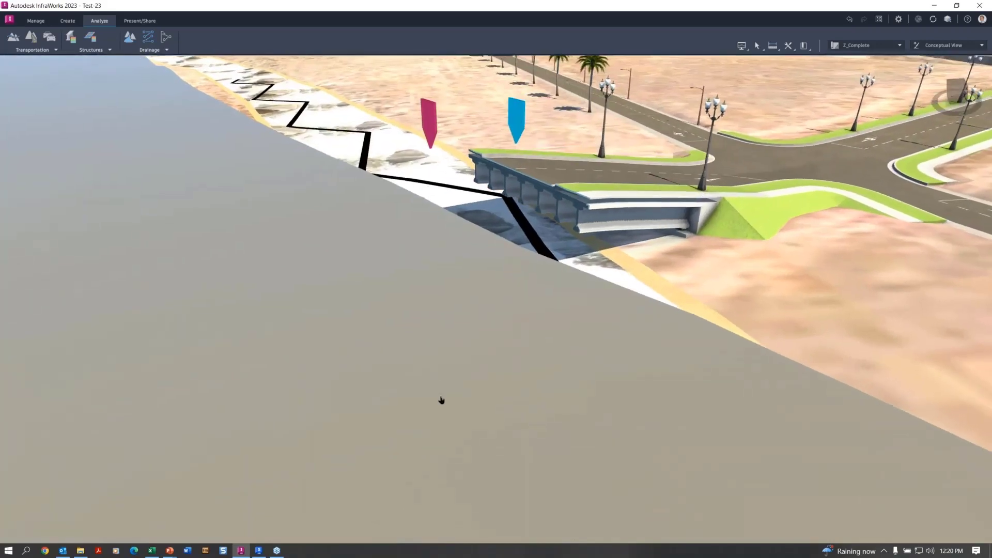
{"action": "left_click", "coordinate": [434, 126]}
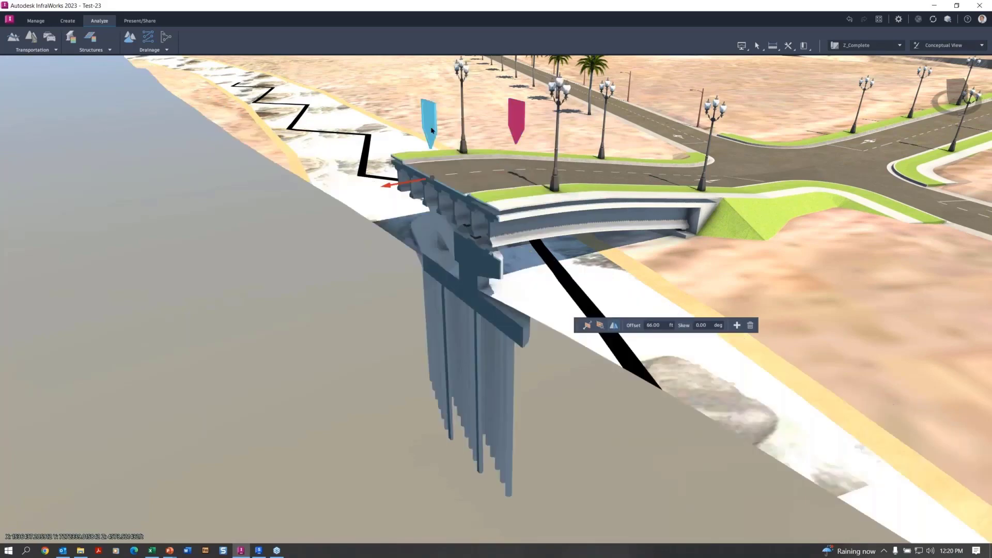
Examine the clipped bridge from the side and turn off clipping at the selected plane
{"action": "left_click_drag", "start_coordinate": [392, 331], "coordinate": [320, 284]}
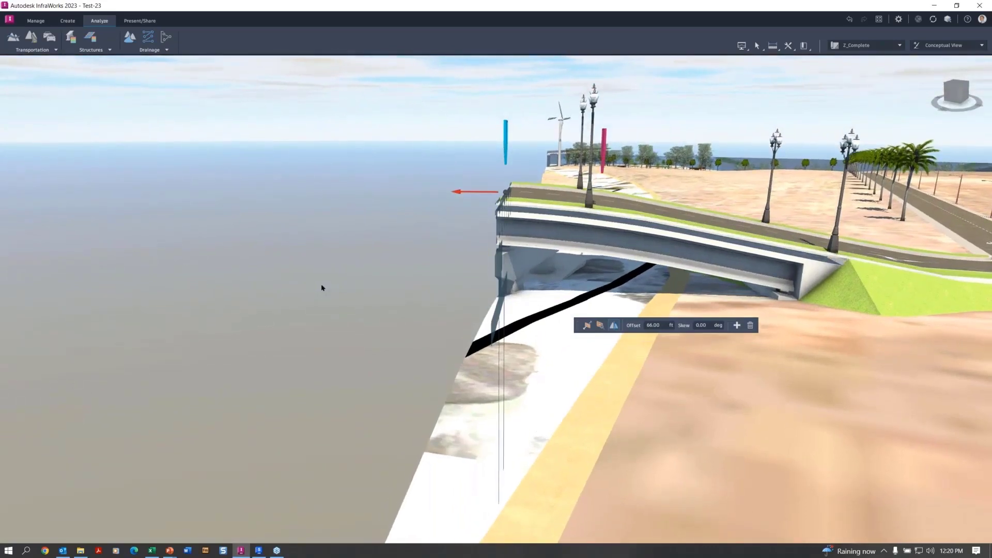
{"action": "scroll", "coordinate": [549, 154], "scroll_direction": "up", "scroll_amount": 2}
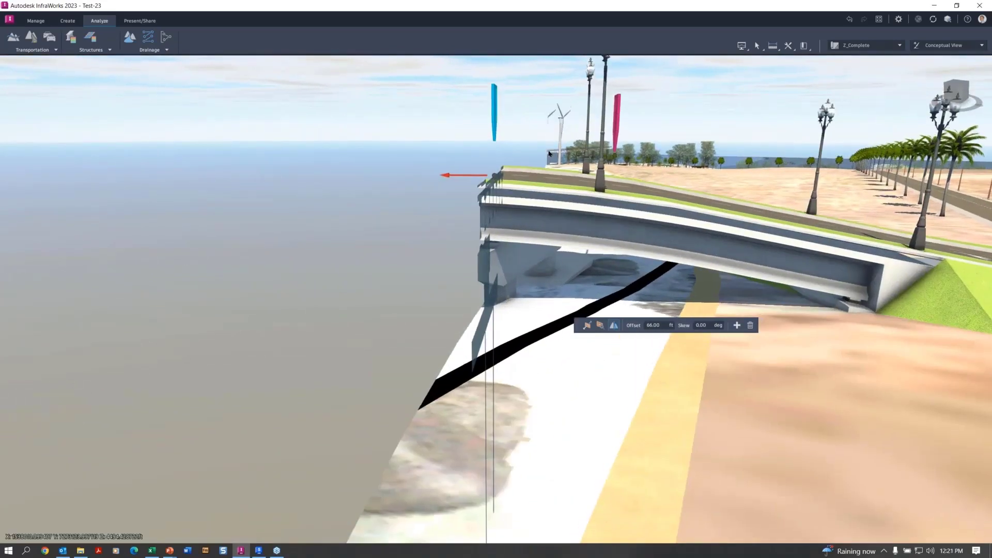
{"action": "scroll", "coordinate": [549, 154], "scroll_direction": "down", "scroll_amount": 2}
{"action": "scroll", "coordinate": [410, 271], "scroll_direction": "up", "scroll_amount": 1}
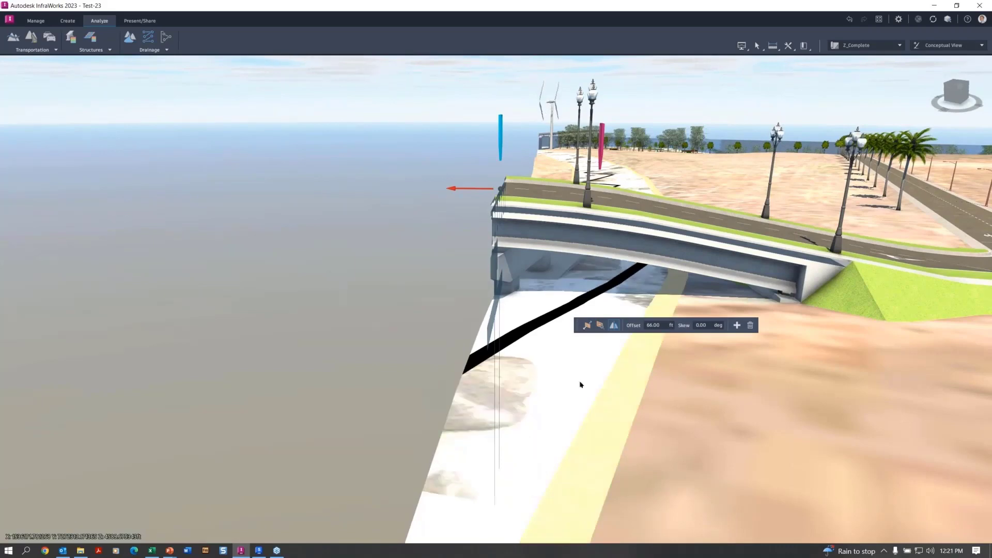
{"action": "left_click", "coordinate": [614, 325]}
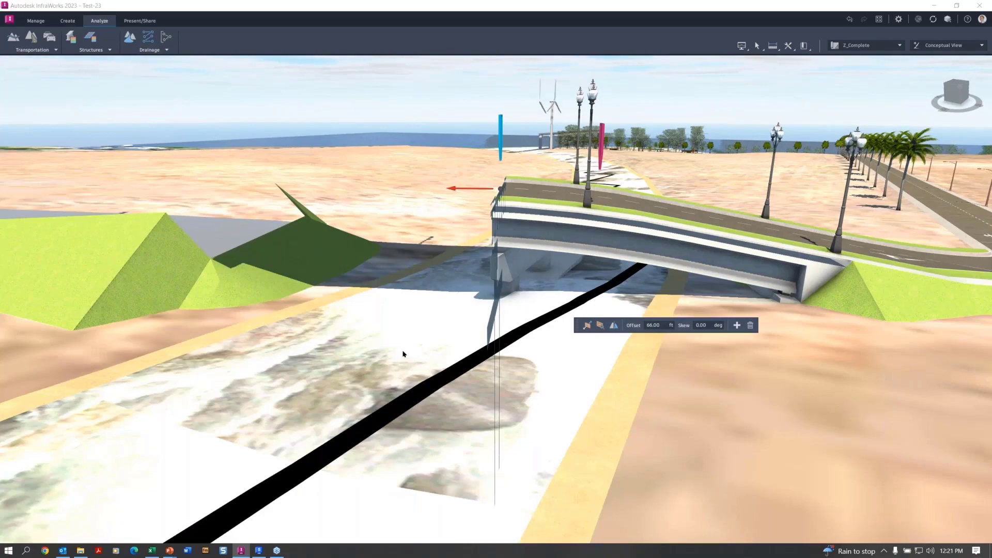
Delete the bridge's clipping plane at the 66 ft offset
{"action": "middle_click_drag", "start_coordinate": [407, 354], "coordinate": [621, 388], "text": "shift"}
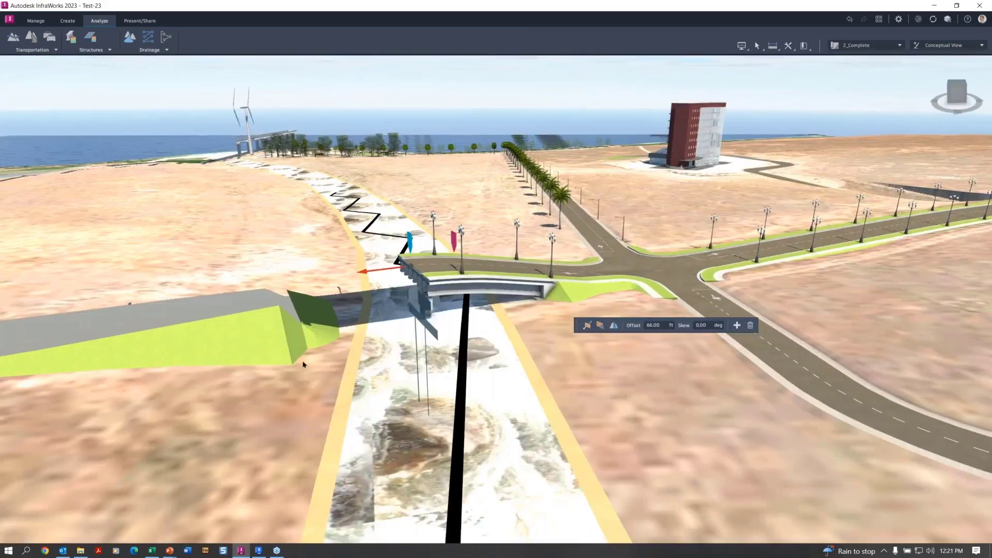
{"action": "scroll", "coordinate": [621, 388], "scroll_direction": "up", "scroll_amount": 3}
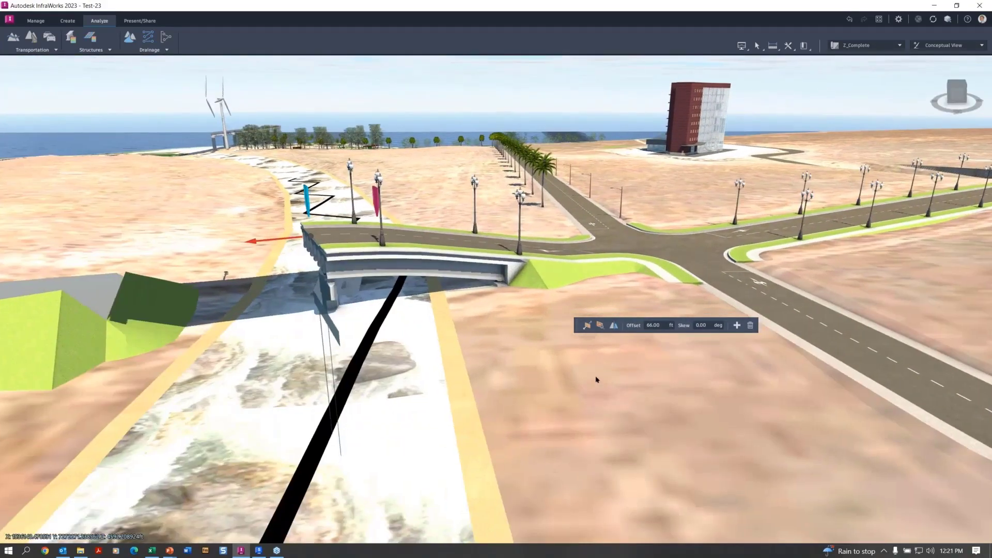
{"action": "left_click", "coordinate": [751, 326]}
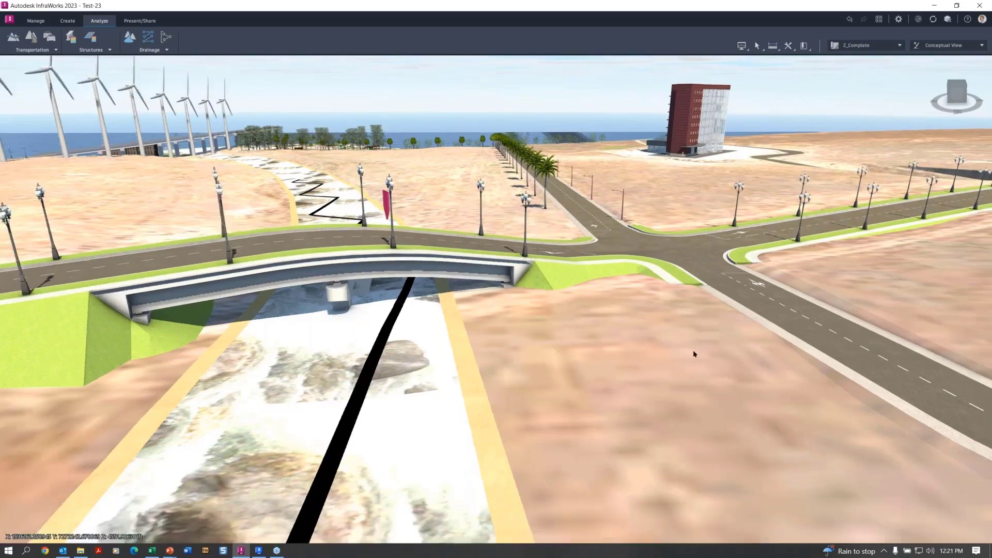
Add a clipping plane to the Ascent Hotel Tunnel near its entrance, at an offset of about 25.46 ft
{"action": "left_click_drag", "start_coordinate": [694, 354], "coordinate": [250, 389]}
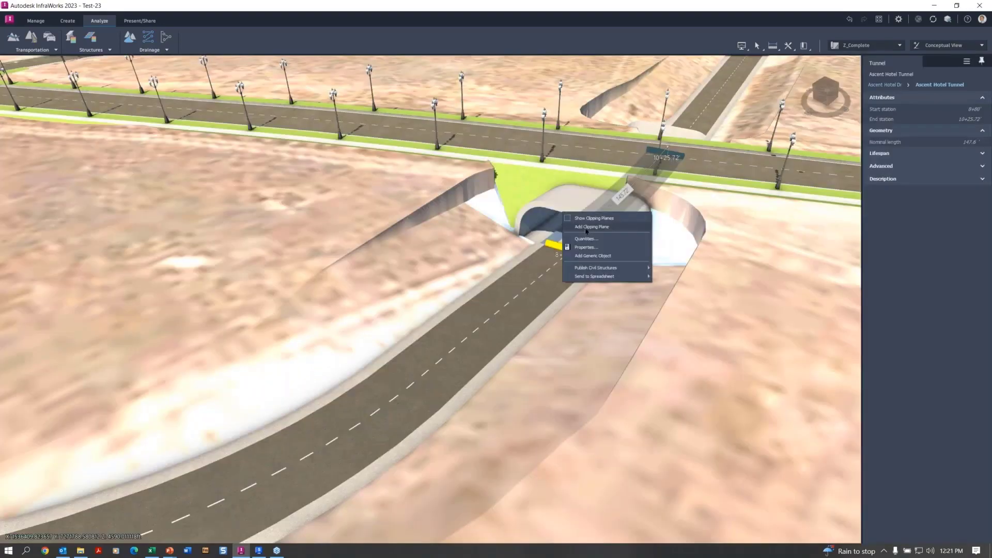
{"action": "left_click", "coordinate": [584, 234]}
{"action": "left_click", "coordinate": [578, 253]}
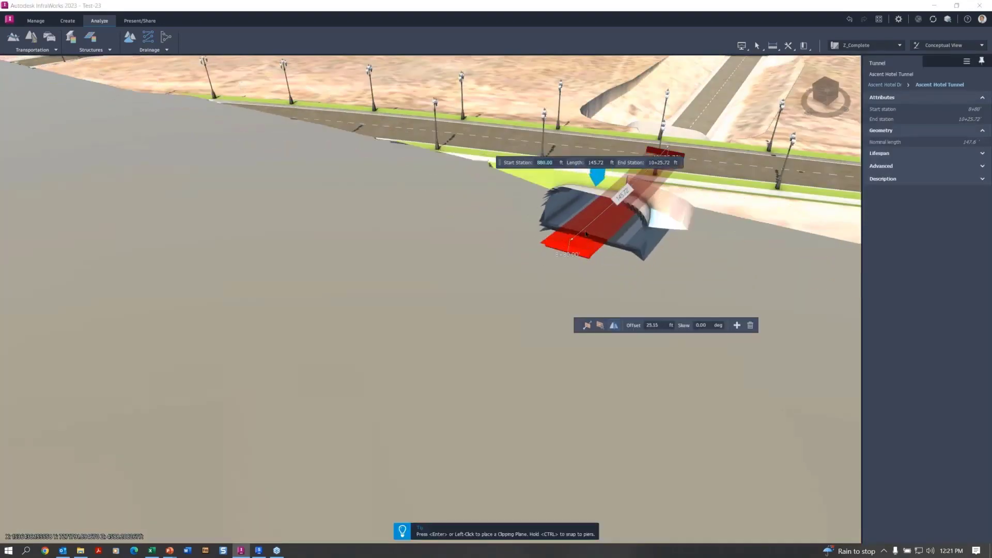
{"action": "scroll", "coordinate": [587, 232], "scroll_direction": "up", "scroll_amount": 10}
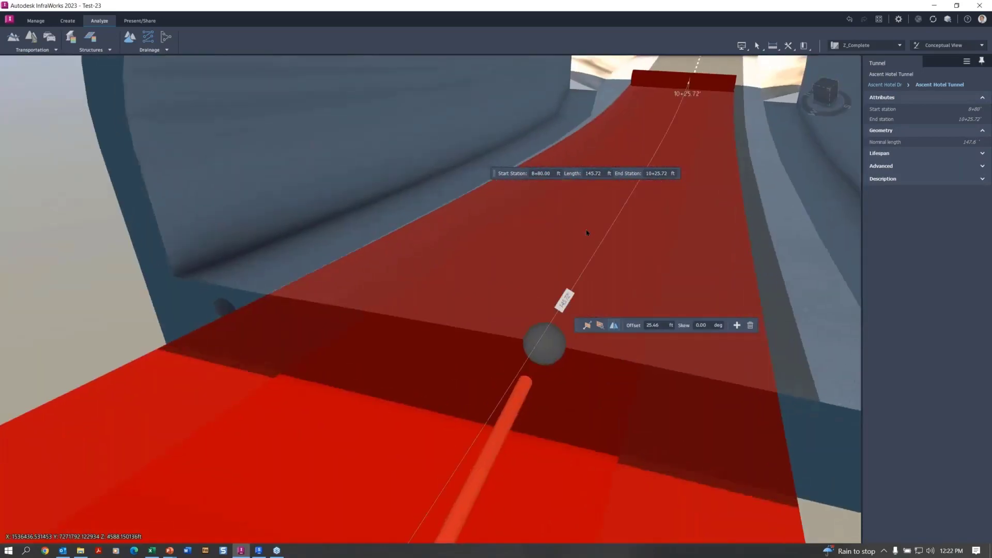
{"action": "scroll", "coordinate": [586, 230], "scroll_direction": "down", "scroll_amount": 10}
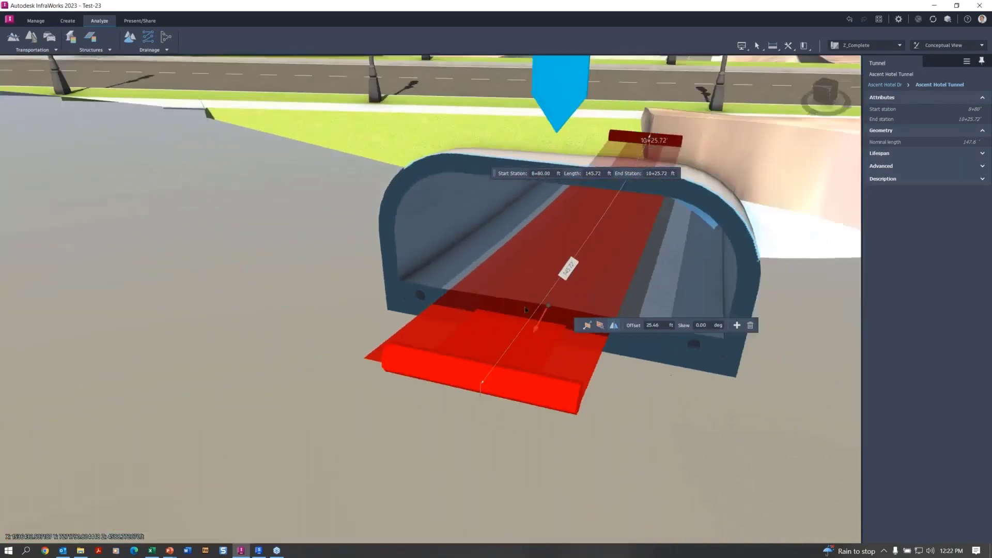
{"action": "scroll", "coordinate": [520, 311], "scroll_direction": "down", "scroll_amount": 5}
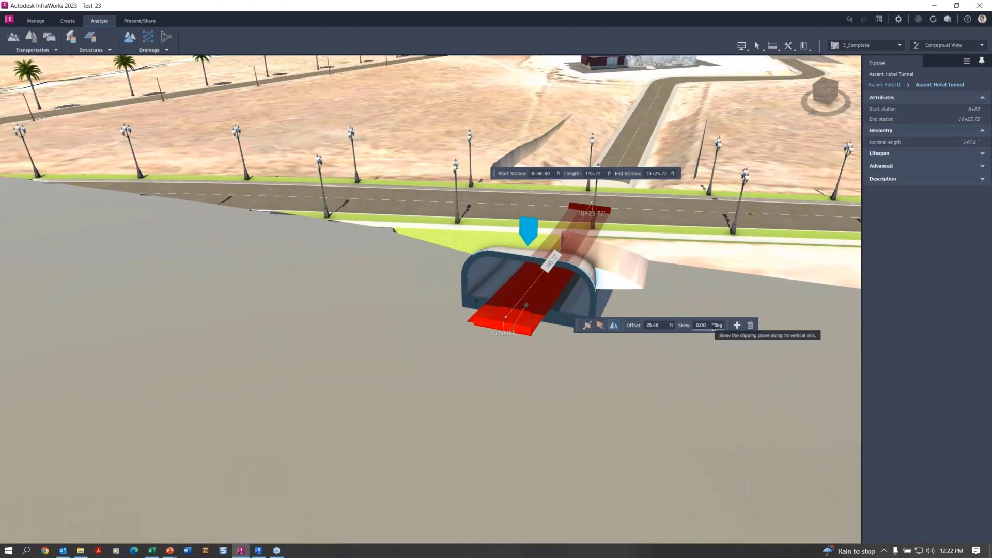
Set the tunnel clipping plane's skew to 45 degrees and examine the skewed section up close
{"action": "left_click", "coordinate": [713, 326]}
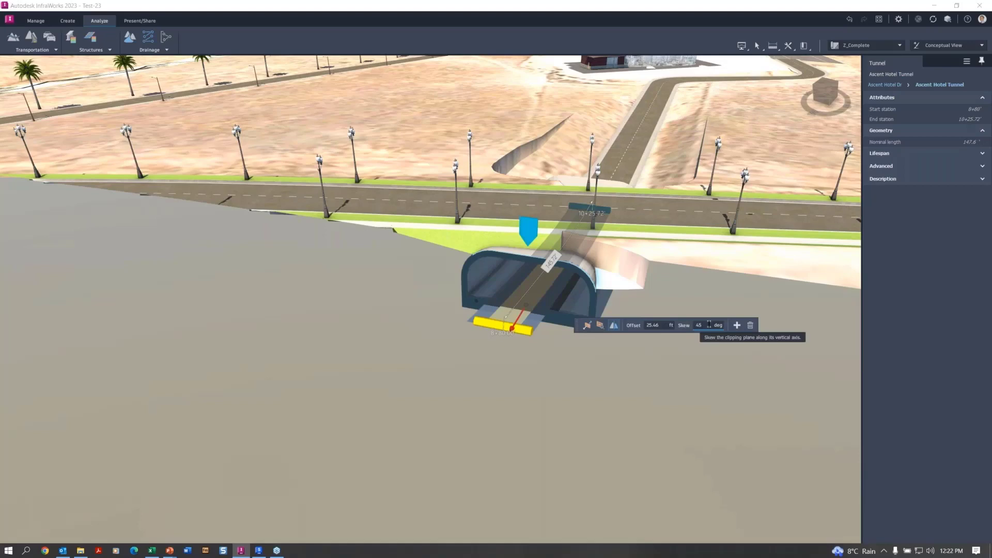
{"action": "key", "text": "Return"}
{"action": "scroll", "coordinate": [536, 310], "scroll_direction": "up", "scroll_amount": 5}
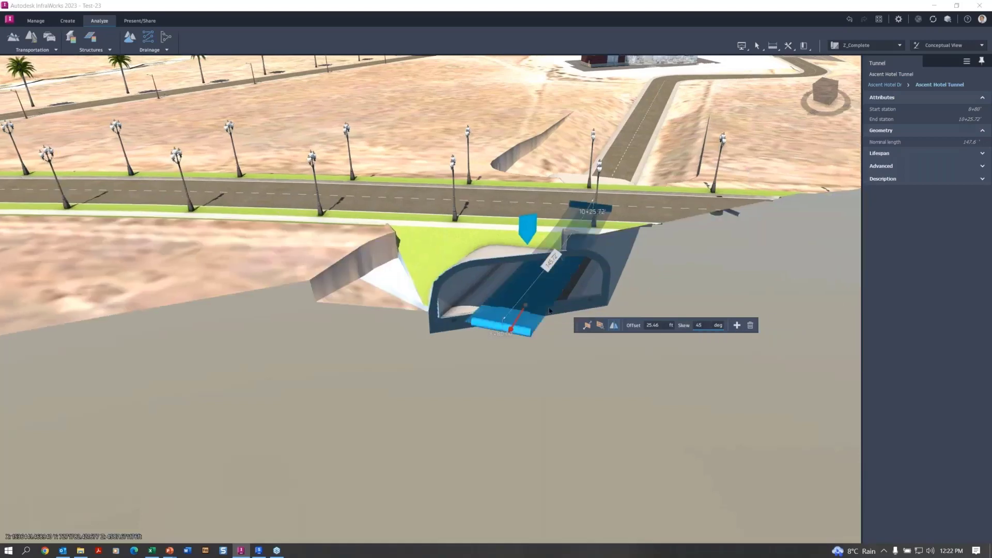
{"action": "scroll", "coordinate": [521, 312], "scroll_direction": "up", "scroll_amount": 2}
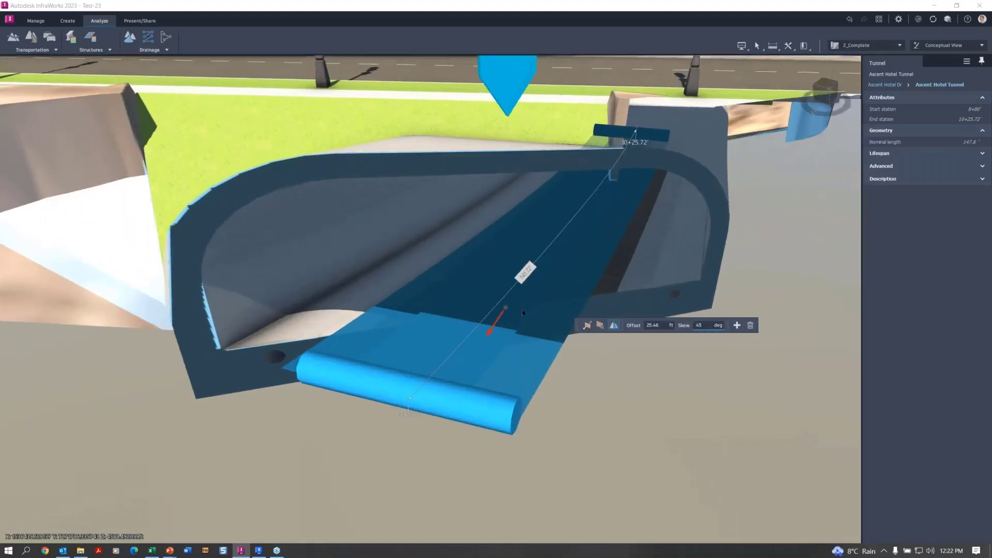
{"action": "scroll", "coordinate": [522, 311], "scroll_direction": "down", "scroll_amount": 2}
{"action": "scroll", "coordinate": [520, 349], "scroll_direction": "down", "scroll_amount": 8}
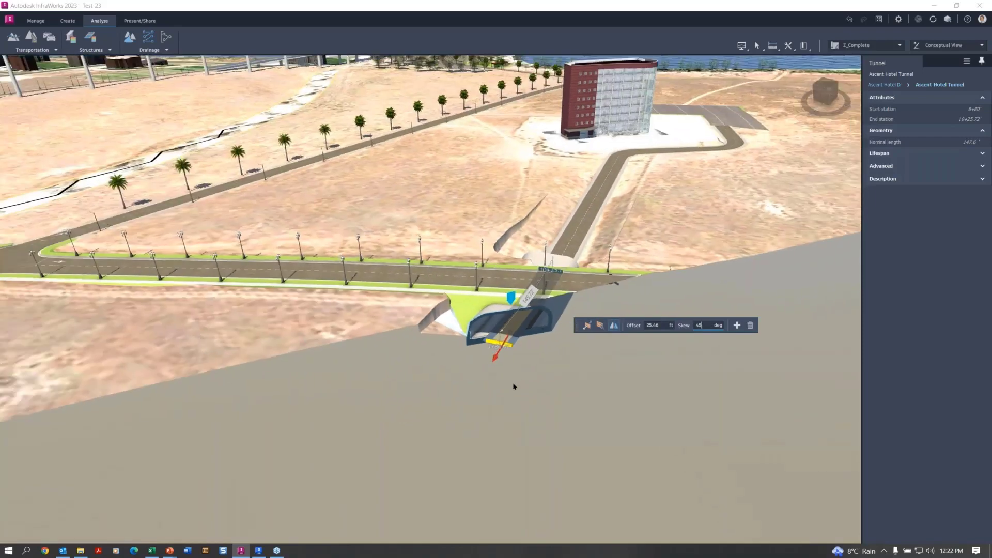
Turn off clipping at the tunnel plane and return to a close view of the road bridge over the stream
{"action": "left_click_drag", "start_coordinate": [807, 441], "coordinate": [649, 506]}
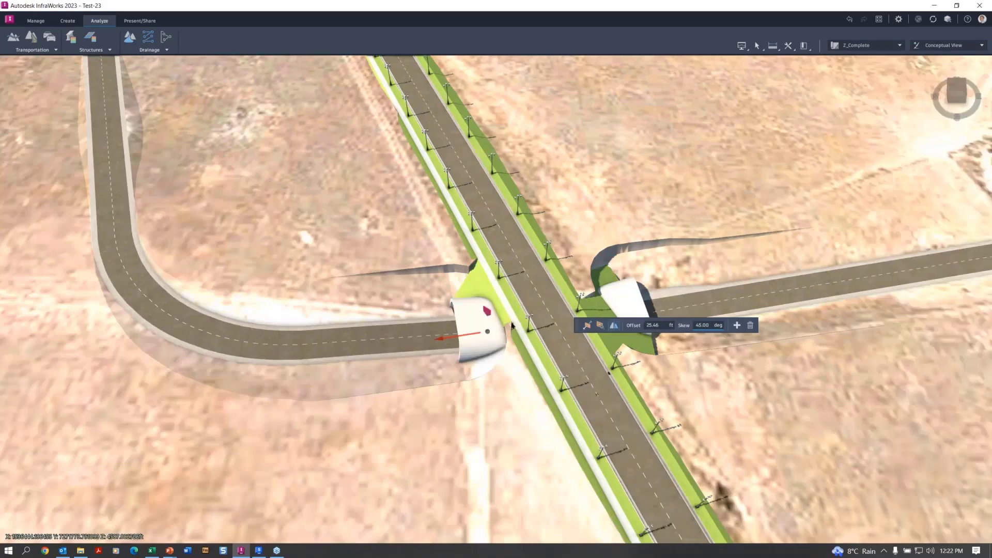
{"action": "scroll", "coordinate": [538, 318], "scroll_direction": "down", "scroll_amount": 5}
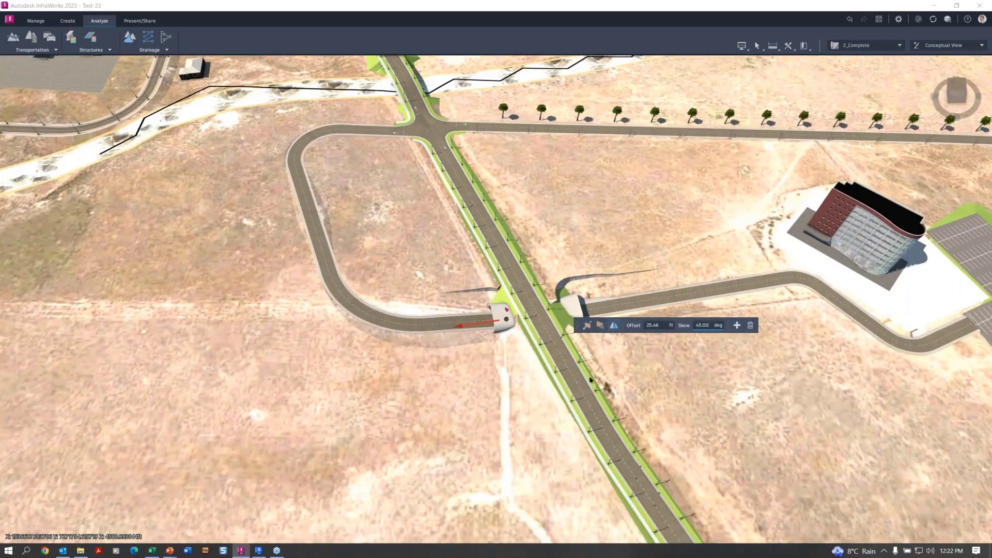
{"action": "left_click_drag", "start_coordinate": [774, 360], "coordinate": [873, 326]}
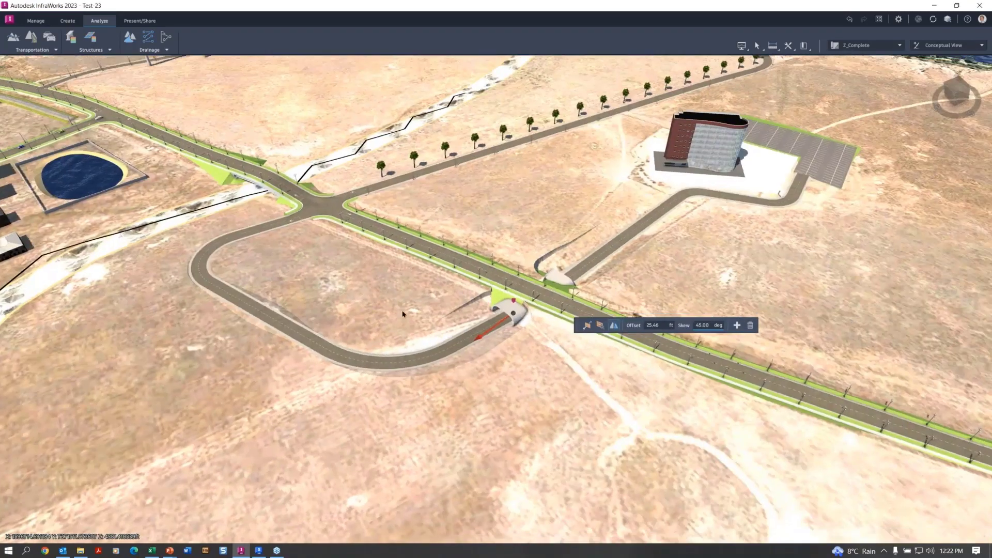
{"action": "left_click_drag", "start_coordinate": [396, 328], "coordinate": [382, 233]}
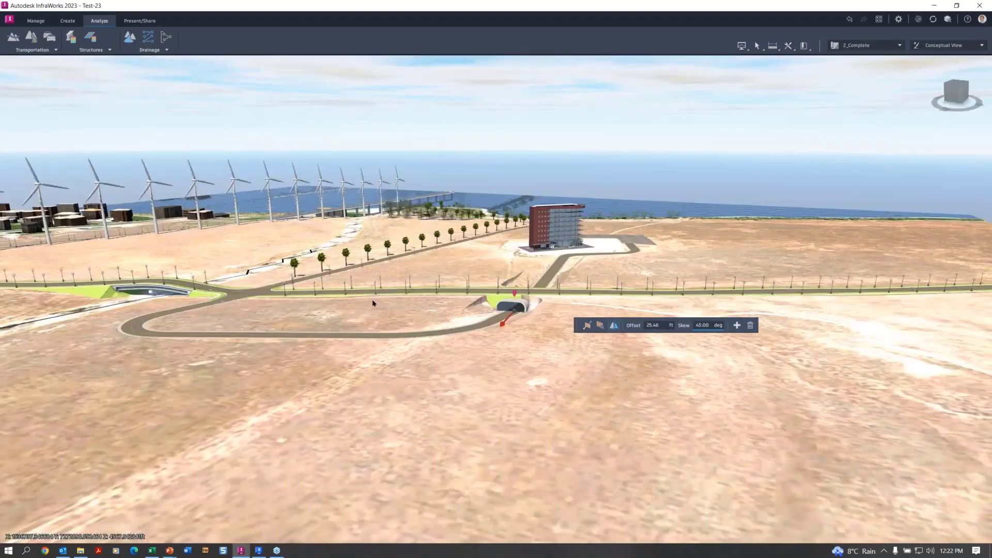
{"action": "middle_click_drag", "start_coordinate": [396, 341], "coordinate": [587, 353]}
{"action": "scroll", "coordinate": [457, 380], "scroll_direction": "up", "scroll_amount": 5}
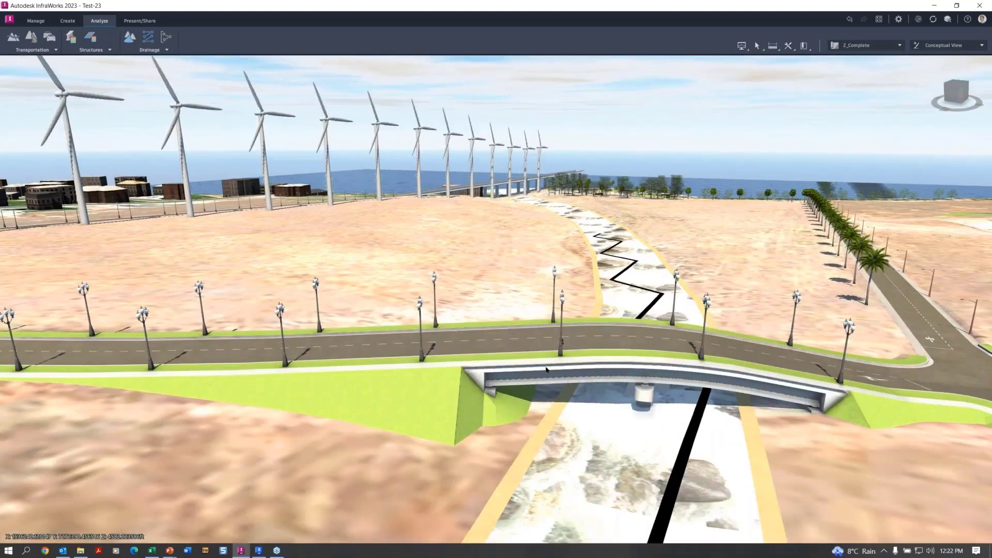
{"action": "left_click", "coordinate": [546, 369]}
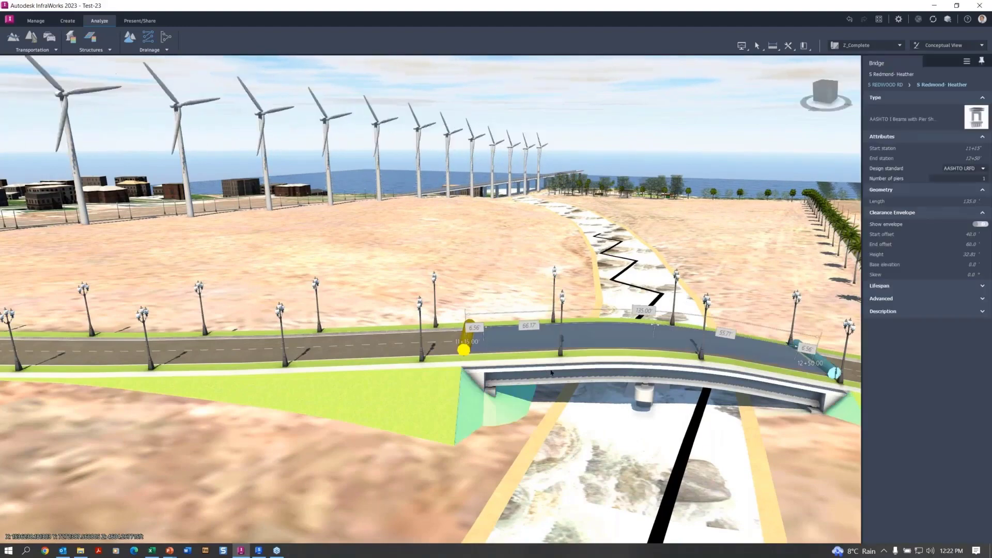
{"action": "key", "text": "Escape"}
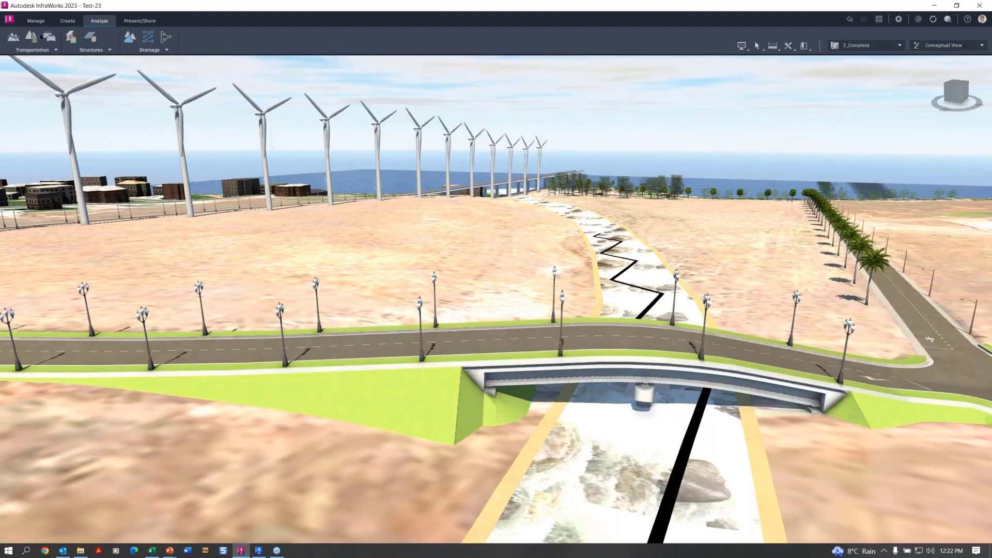
Start a Live Girder Analysis of the road bridge over the stream and move its dialog out of the way
{"action": "left_click", "coordinate": [67, 37]}
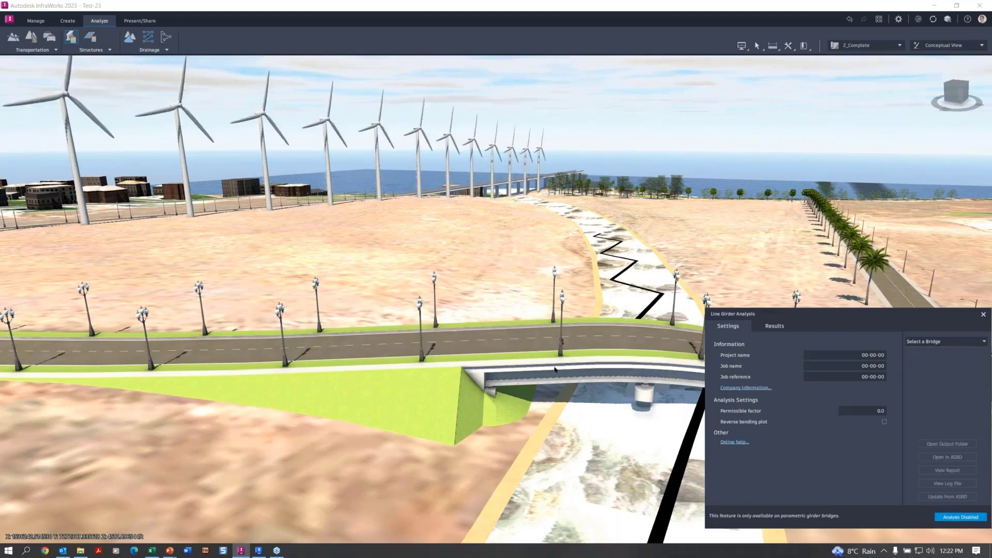
{"action": "left_click", "coordinate": [554, 370]}
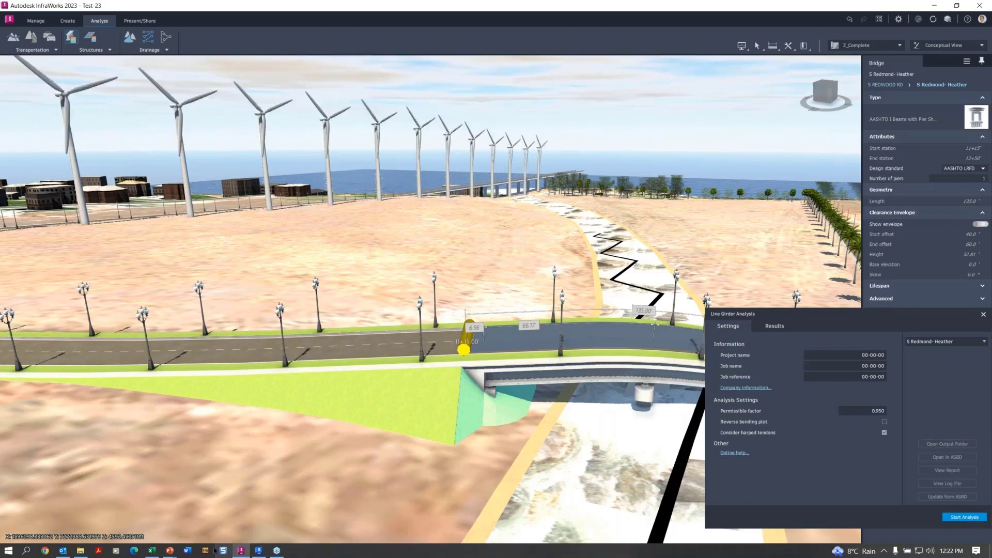
{"action": "left_click", "coordinate": [775, 326]}
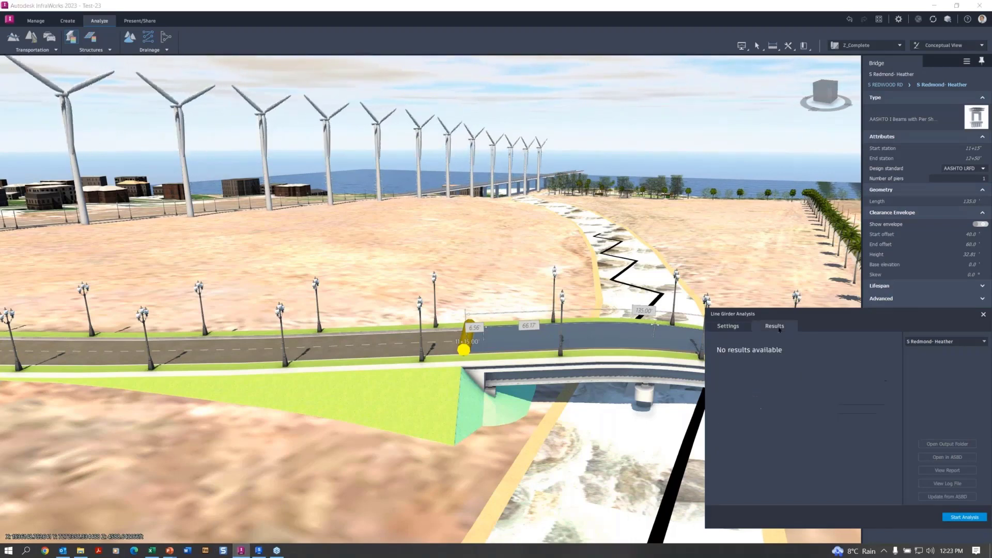
{"action": "left_click", "coordinate": [729, 327]}
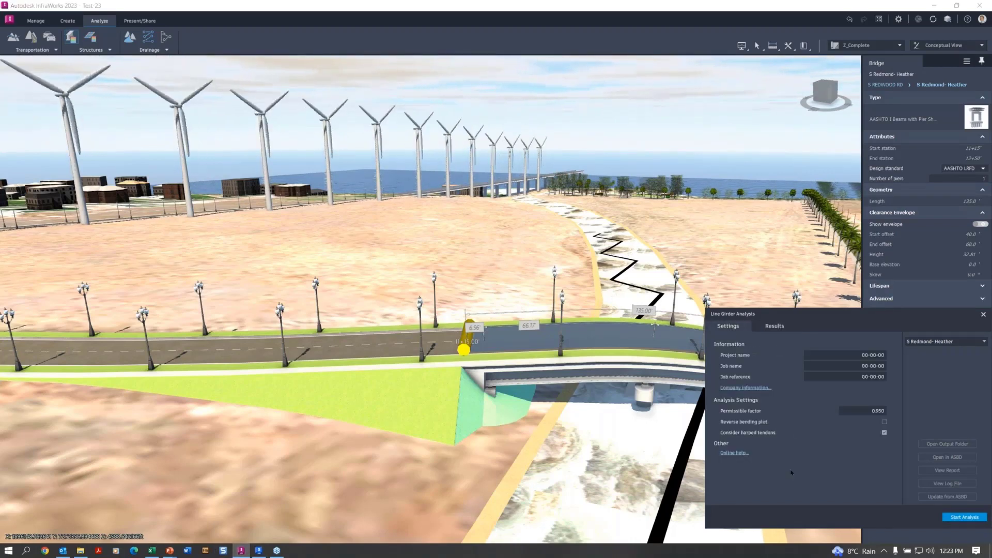
{"action": "left_click", "coordinate": [960, 519]}
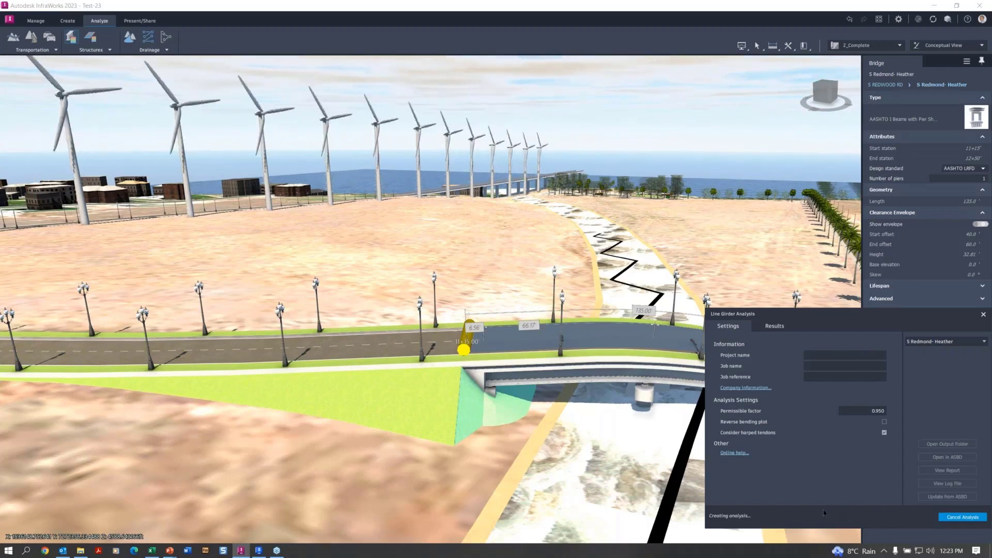
{"action": "left_click_drag", "start_coordinate": [883, 314], "coordinate": [991, 0]}
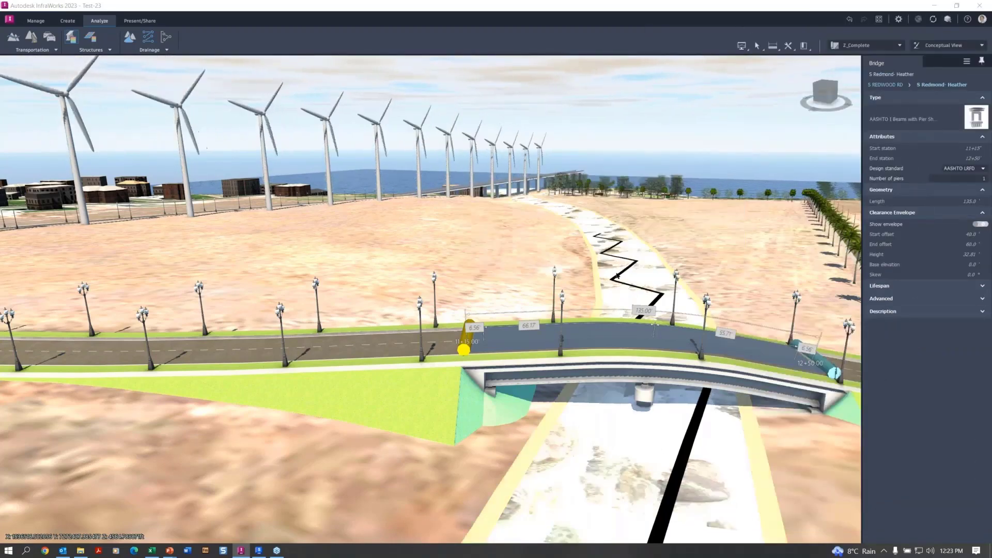
View the bridge and its surroundings from above while the analysis runs, and deselect the bridge
{"action": "scroll", "coordinate": [679, 252], "scroll_direction": "up", "scroll_amount": 2}
{"action": "middle_click_drag", "start_coordinate": [679, 252], "coordinate": [533, 215]}
{"action": "scroll", "coordinate": [541, 226], "scroll_direction": "up", "scroll_amount": 2}
{"action": "scroll", "coordinate": [543, 269], "scroll_direction": "down", "scroll_amount": 3}
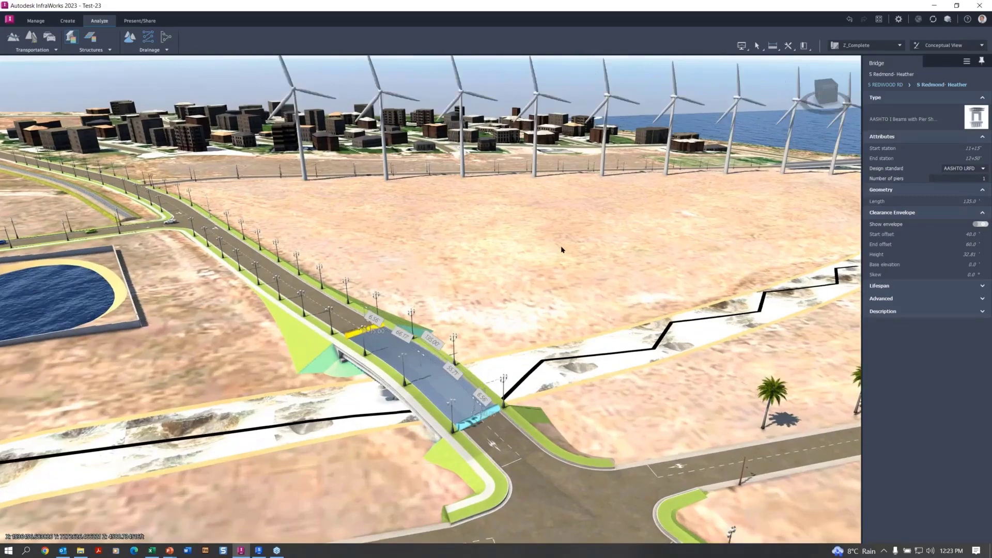
{"action": "middle_click_drag", "start_coordinate": [561, 248], "coordinate": [526, 250]}
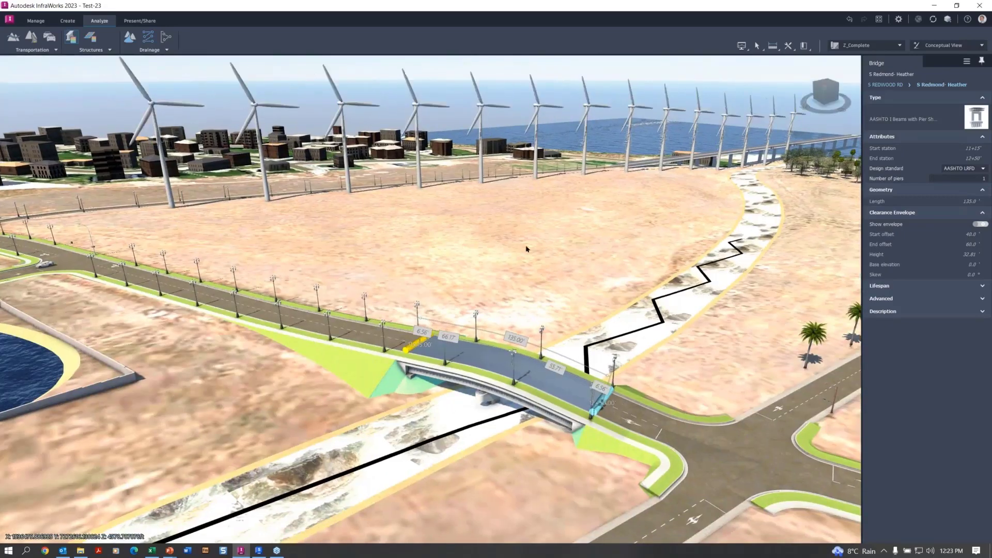
{"action": "key", "text": "Escape"}
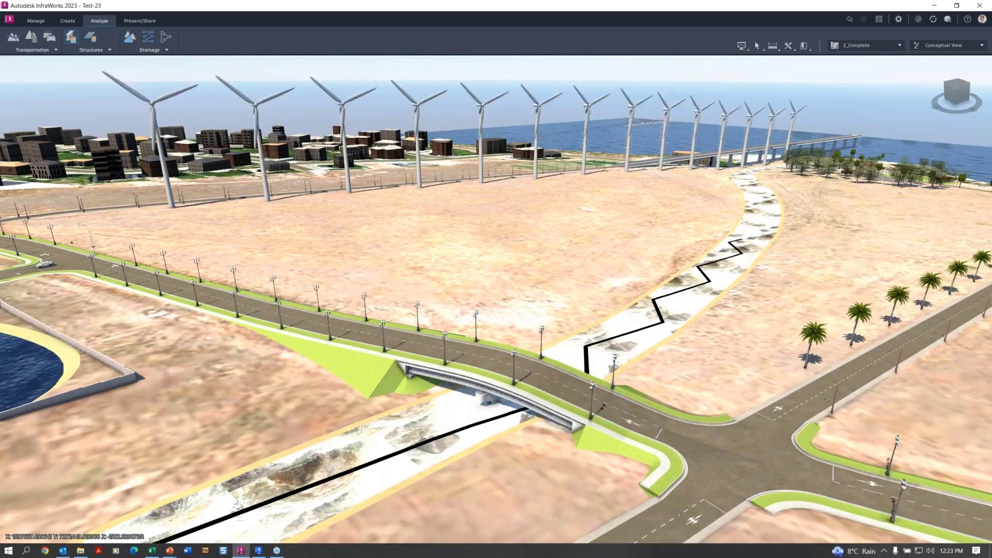
{"action": "left_click", "coordinate": [446, 378]}
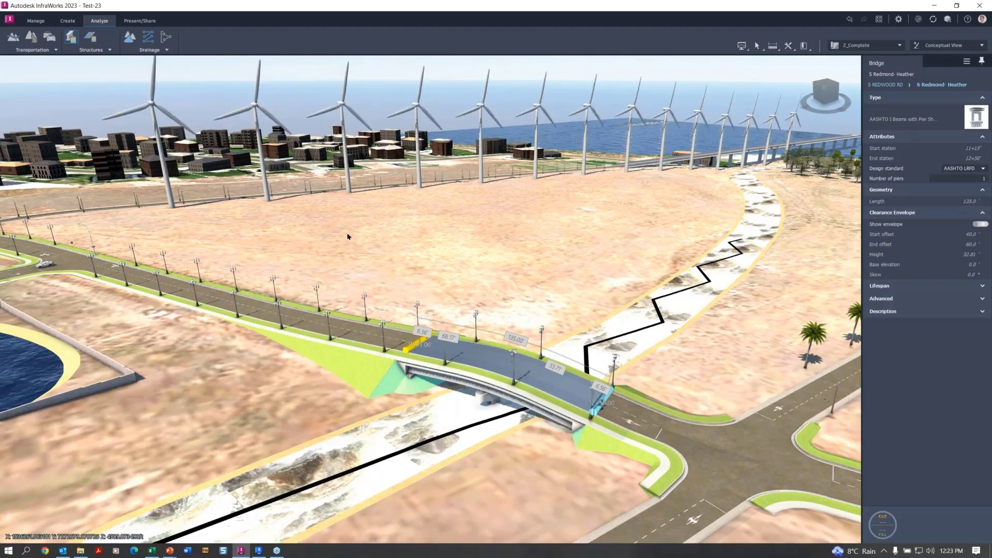
{"action": "right_click", "coordinate": [303, 215]}
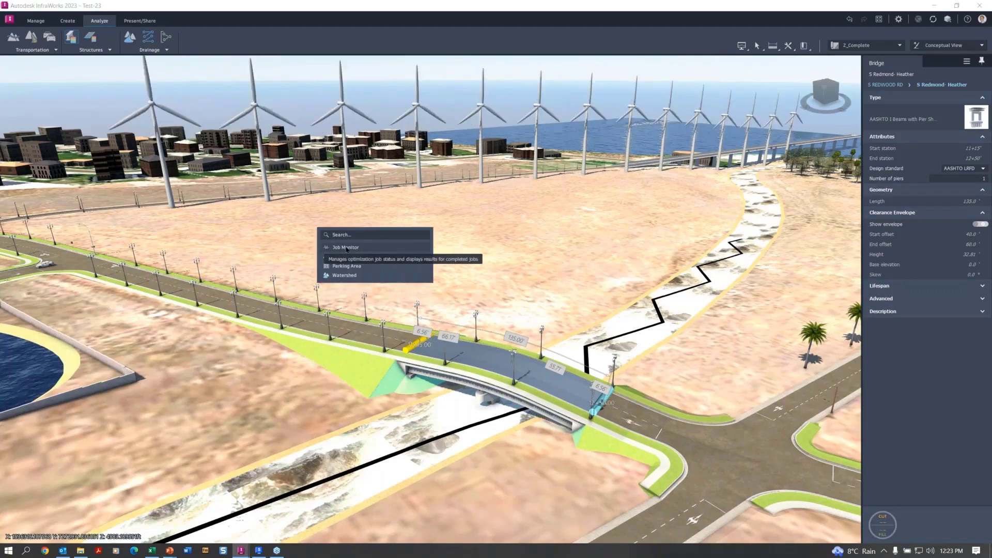
{"action": "type", "text": "park"}
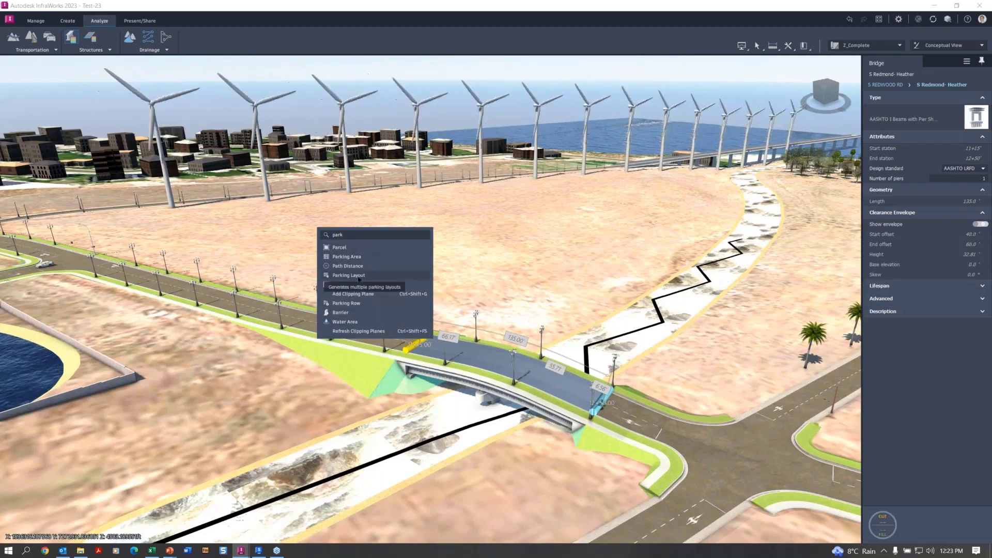
{"action": "left_click", "coordinate": [347, 257]}
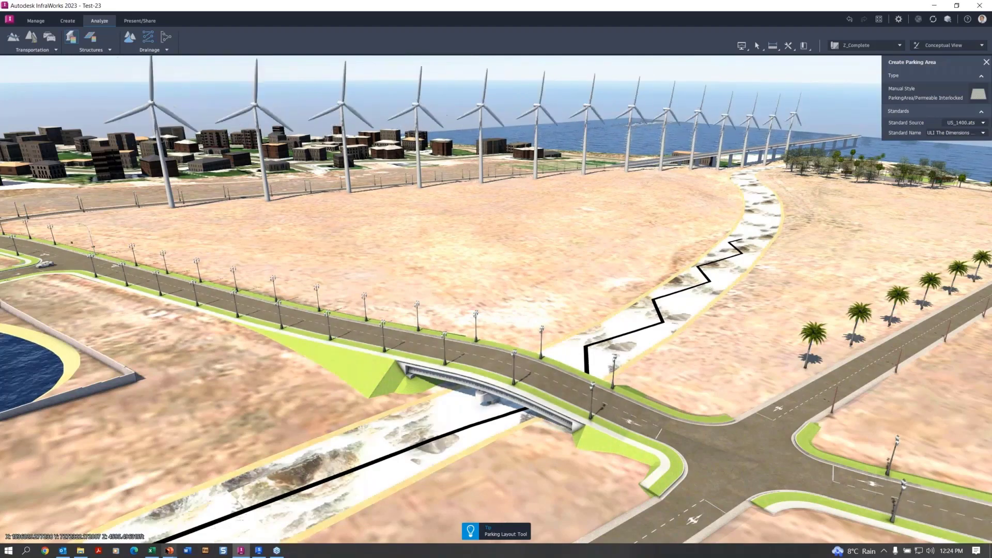
Switch to the exported bridge workbook in Excel, enlarge its window, and review the Bridge, Deck and Piers Enhanced Standard Pier sheets
{"action": "left_click", "coordinate": [152, 551]}
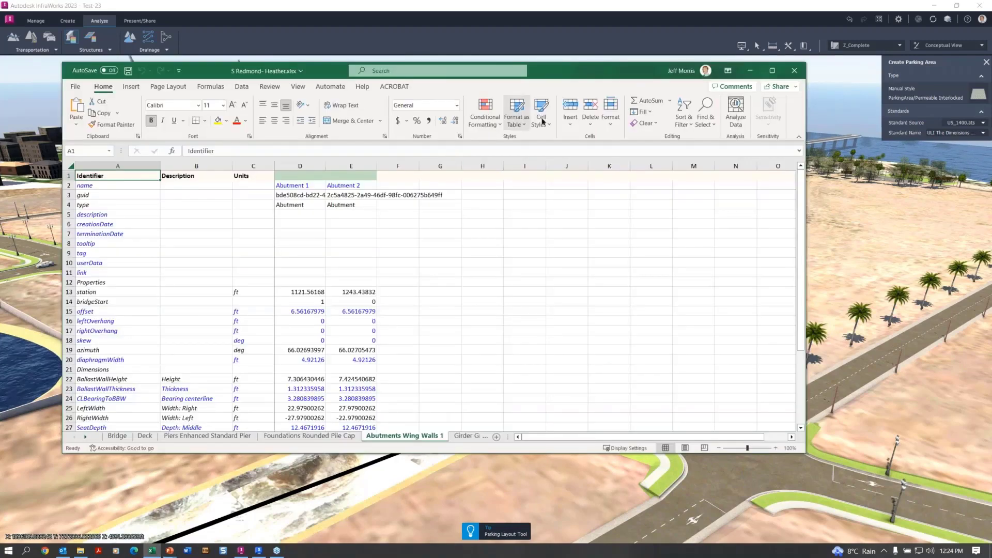
{"action": "left_click_drag", "start_coordinate": [565, 73], "coordinate": [547, 50]}
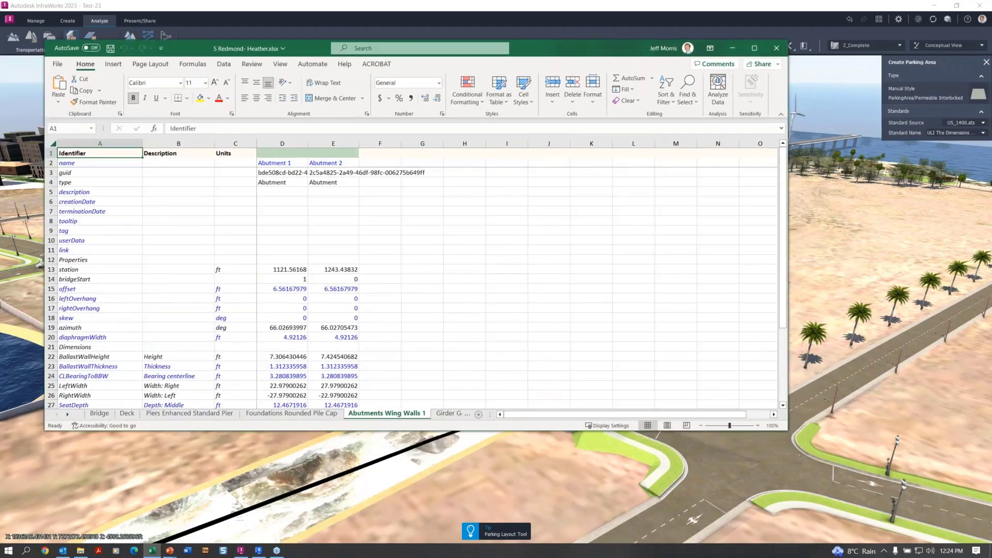
{"action": "left_click_drag", "start_coordinate": [850, 532], "coordinate": [881, 528]}
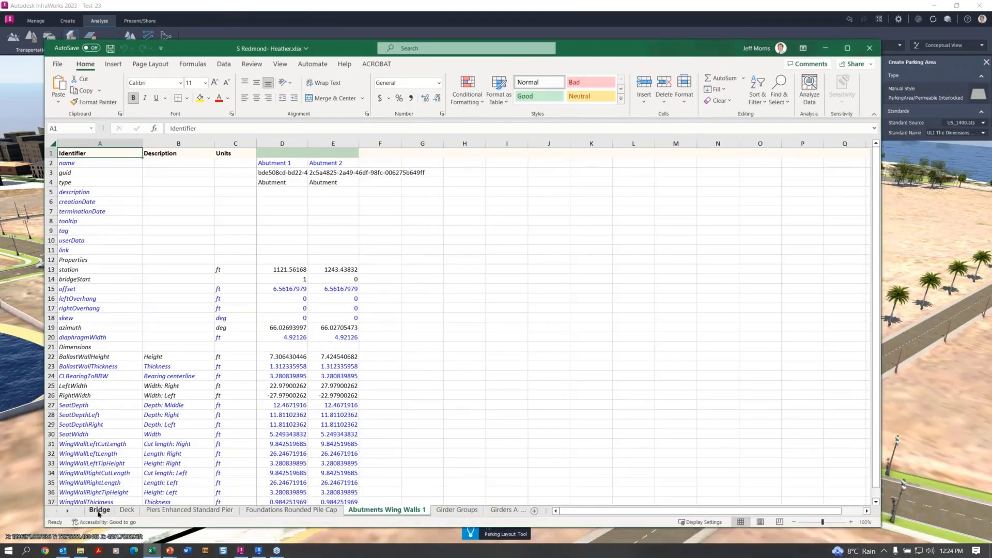
{"action": "left_click", "coordinate": [99, 511]}
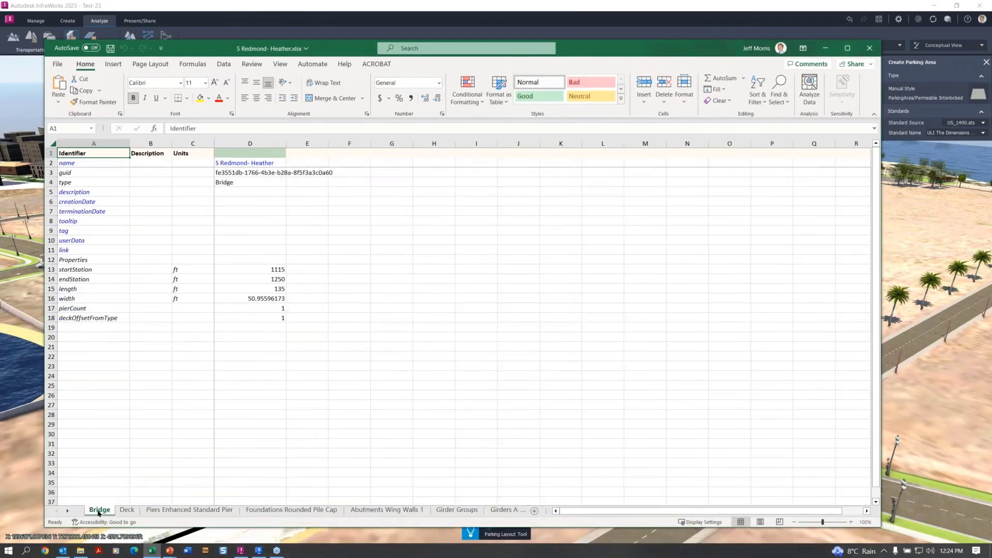
{"action": "left_click", "coordinate": [127, 511]}
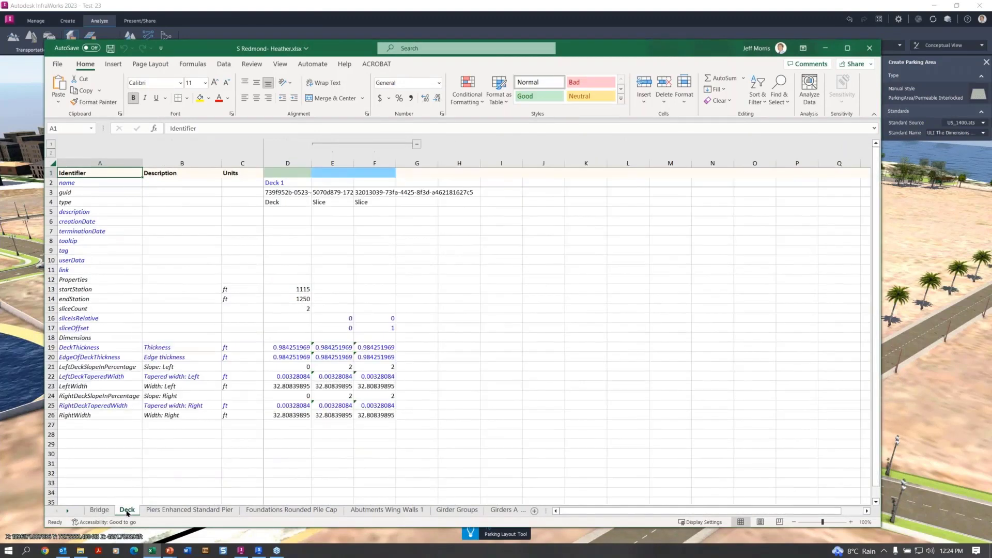
{"action": "left_click", "coordinate": [173, 510]}
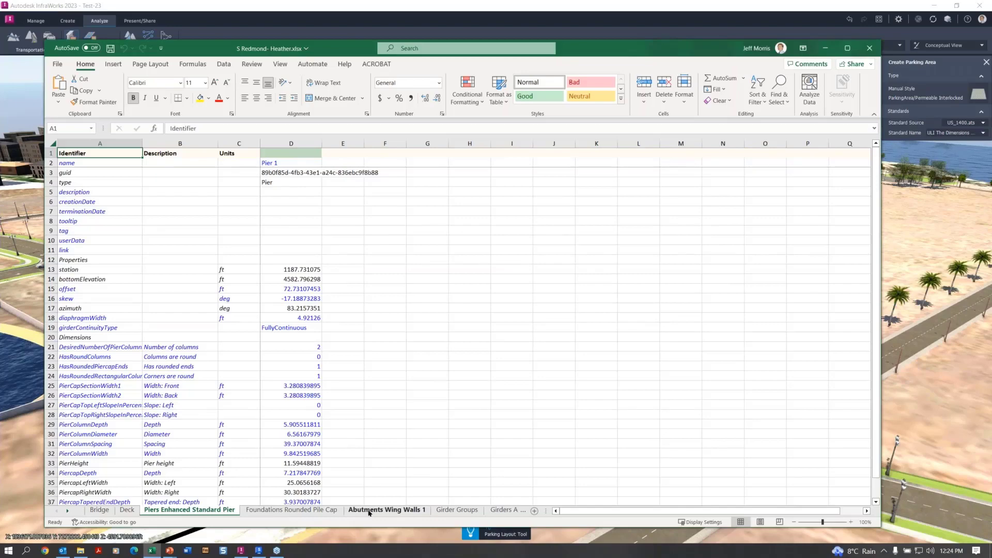
Switch to Structural Bridge Design and examine beam eccentricities BE1, BE2 and BE5 and the Span 1 mesh of the exported bridge model
{"action": "left_click", "coordinate": [258, 551]}
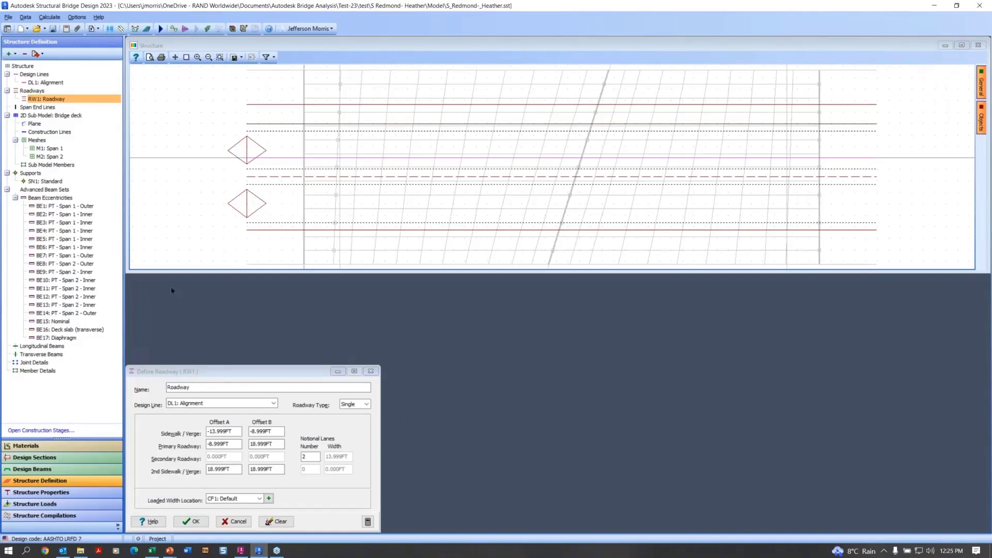
{"action": "left_click", "coordinate": [56, 207]}
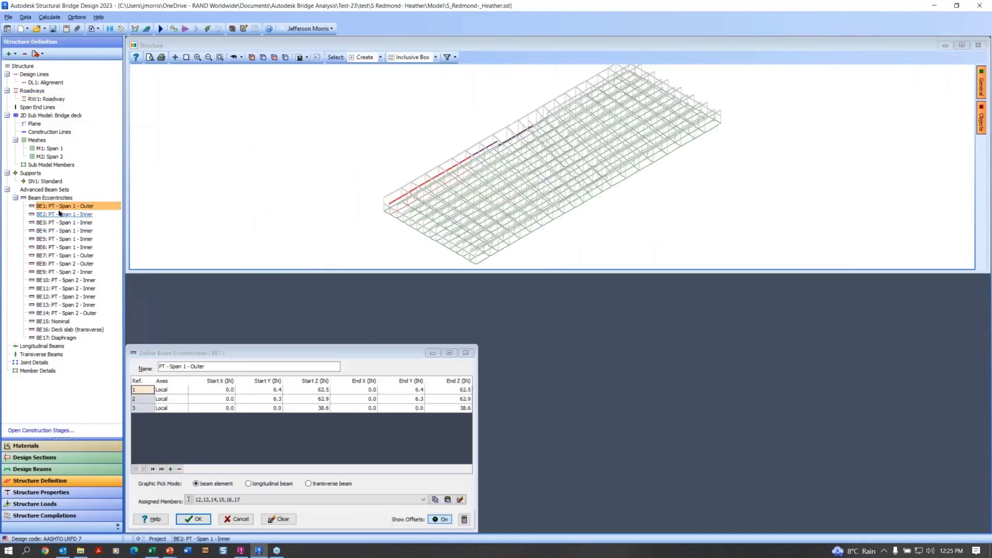
{"action": "left_click", "coordinate": [61, 215]}
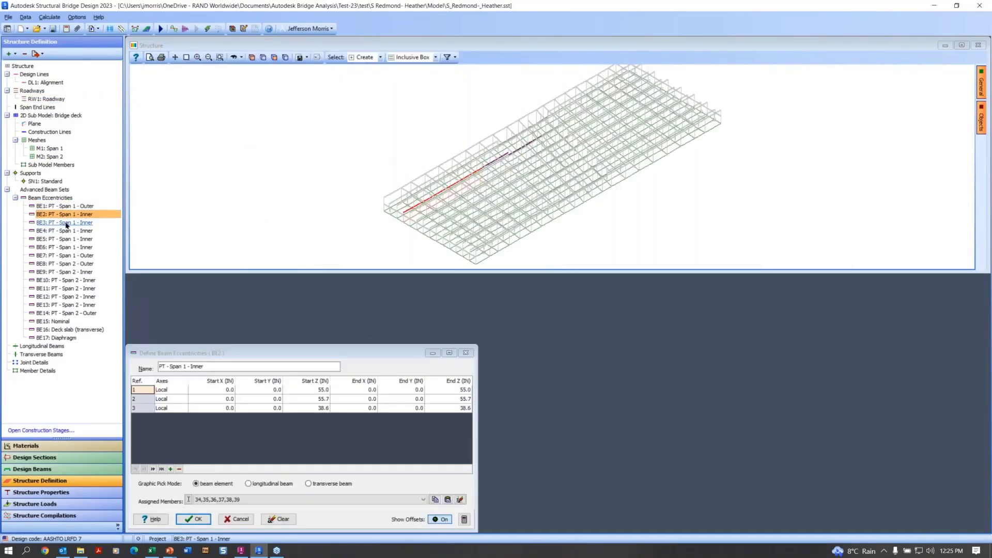
{"action": "left_click", "coordinate": [63, 238]}
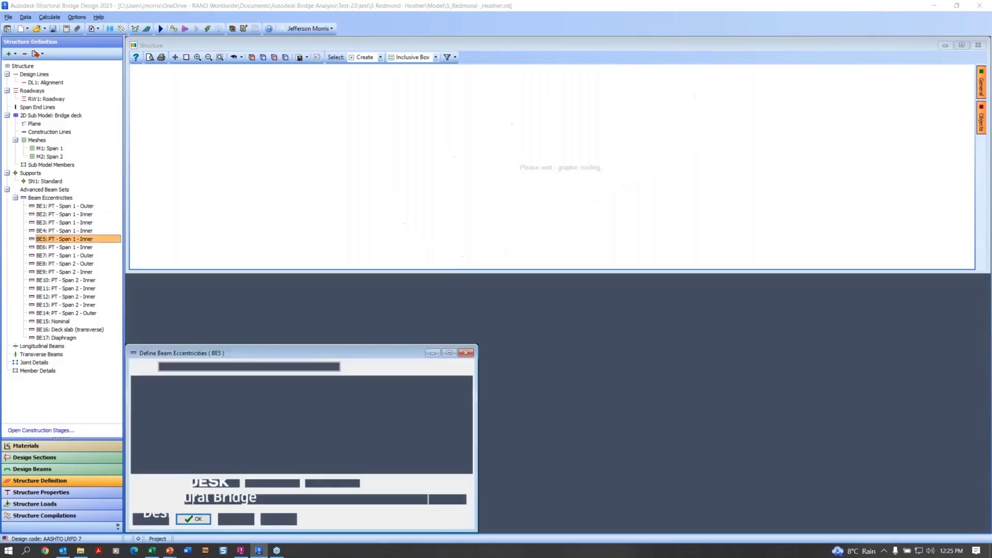
{"action": "left_click", "coordinate": [53, 149]}
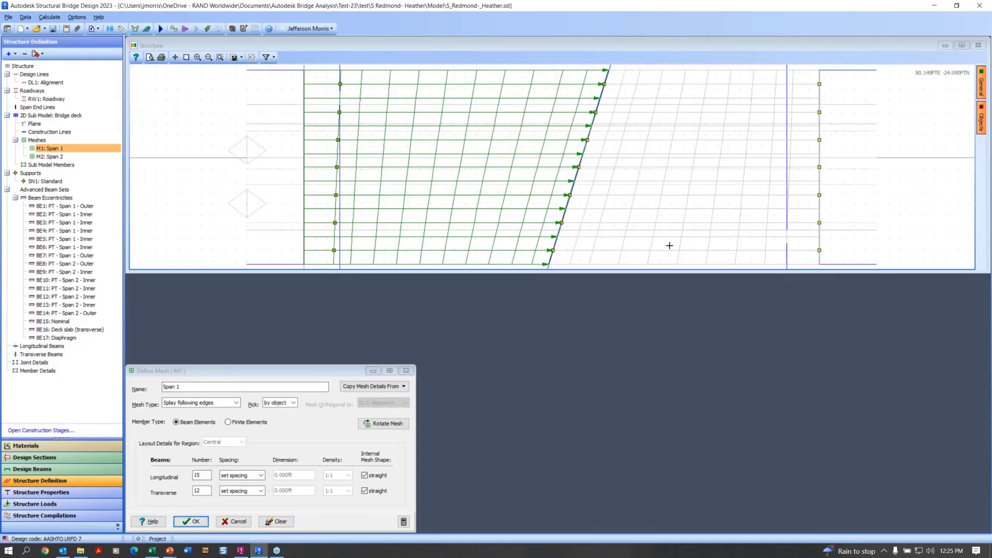
{"action": "left_click", "coordinate": [935, 6]}
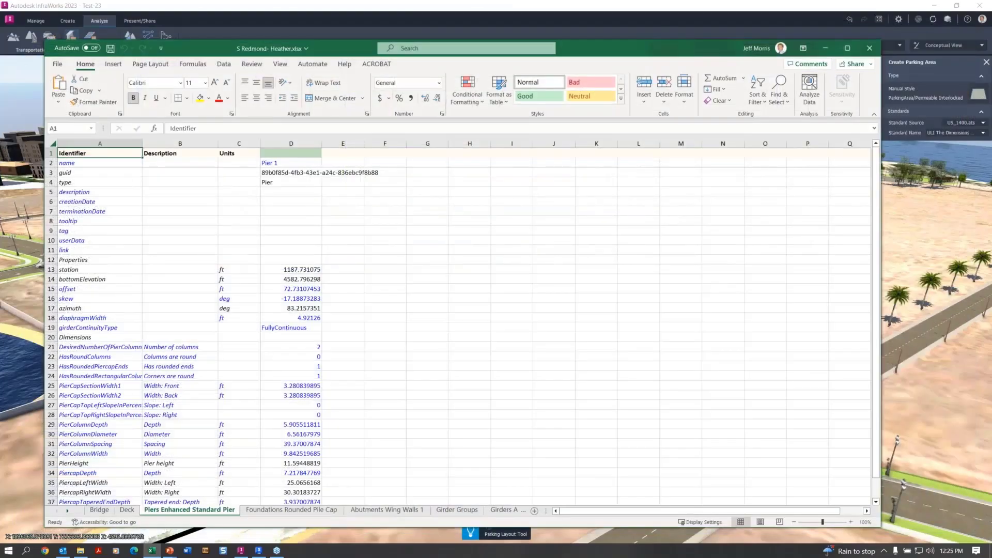
Return to InfraWorks, close the Line Girder Analysis dialog and cancel the pending parking area
{"action": "left_click", "coordinate": [910, 207]}
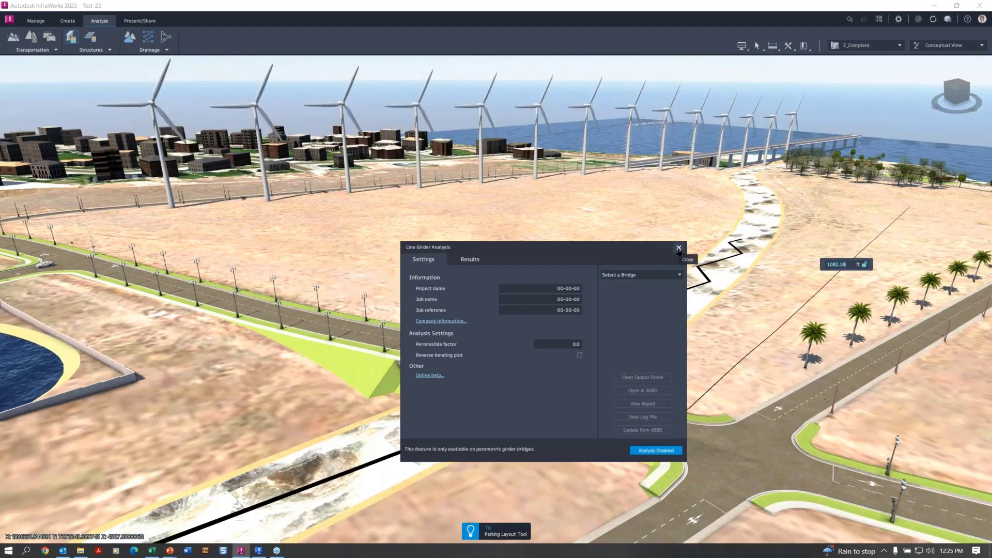
{"action": "left_click", "coordinate": [679, 248]}
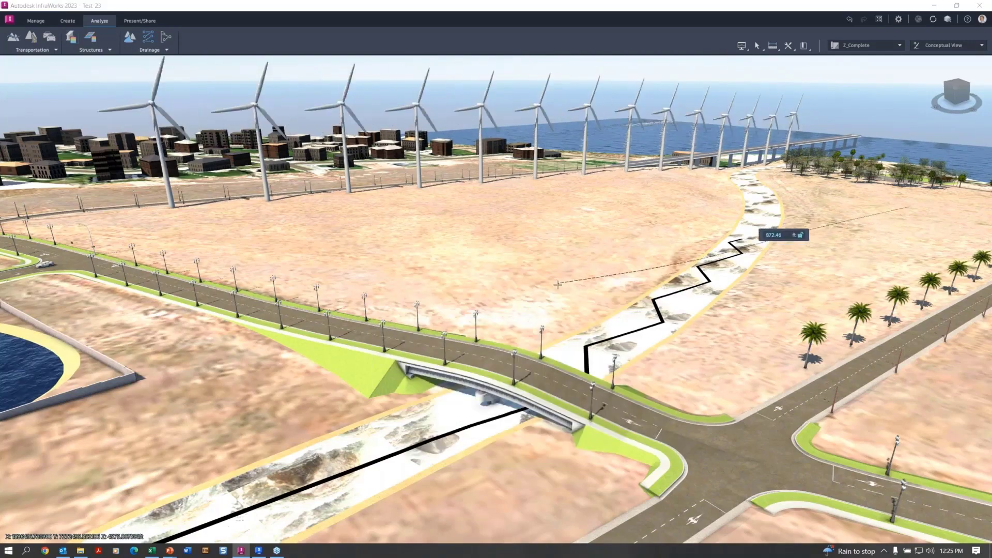
{"action": "key", "text": "Escape"}
Go to the Demo_PArking bookmark to see the empty lot beside the curved road from above
{"action": "scroll", "coordinate": [578, 287], "scroll_direction": "down", "scroll_amount": 1}
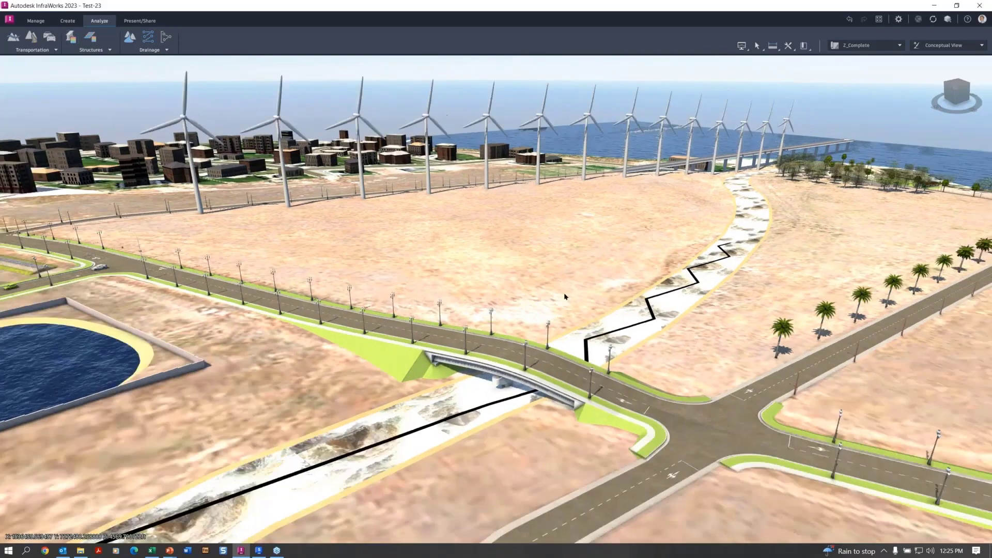
{"action": "left_click_drag", "start_coordinate": [716, 210], "coordinate": [660, 295]}
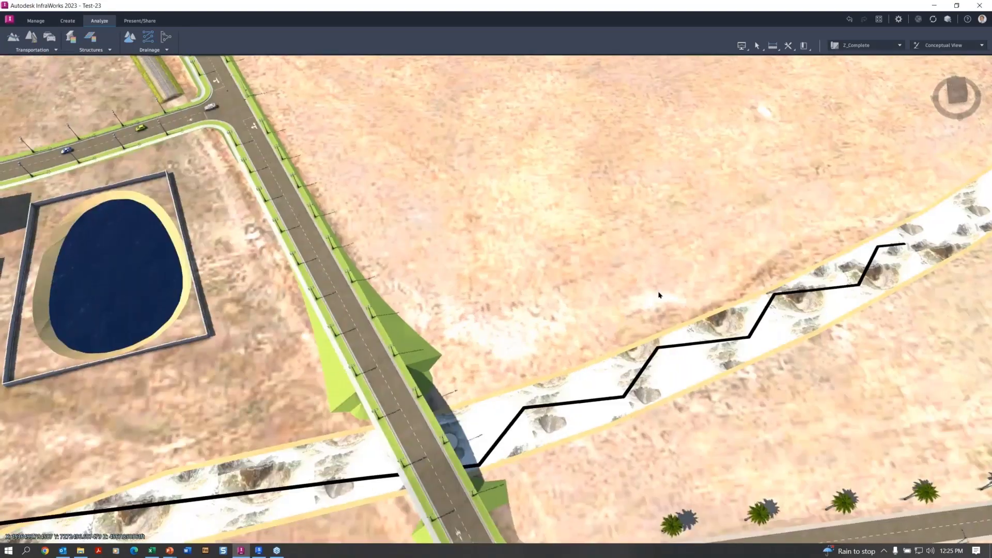
{"action": "scroll", "coordinate": [660, 295], "scroll_direction": "down", "scroll_amount": 2}
{"action": "middle_click_drag", "start_coordinate": [600, 217], "coordinate": [768, 304]}
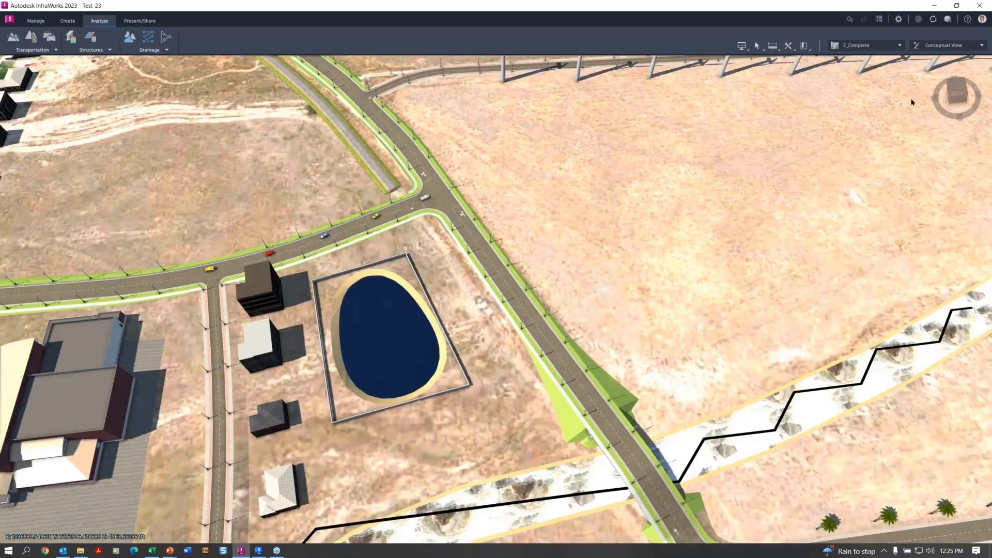
{"action": "left_click", "coordinate": [900, 45]}
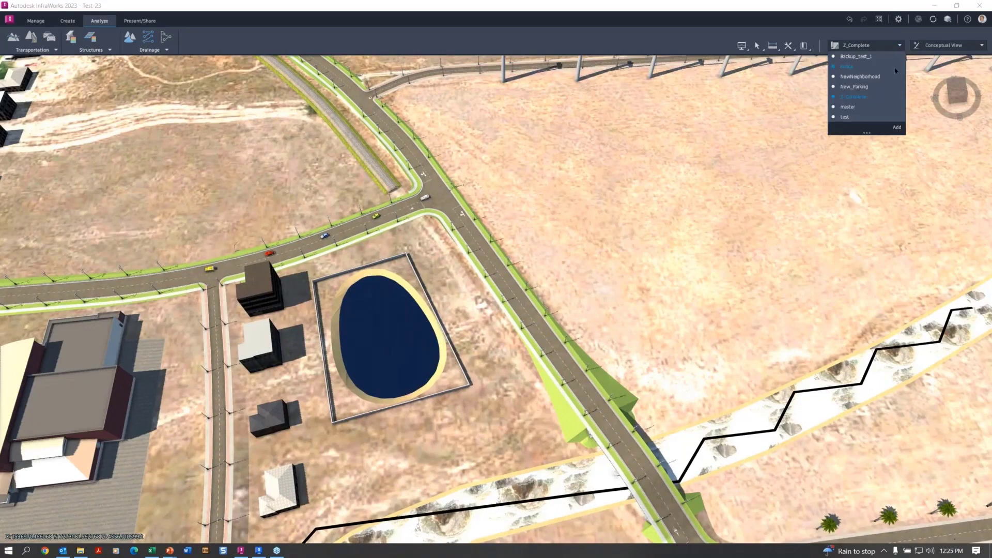
{"action": "left_click", "coordinate": [810, 51]}
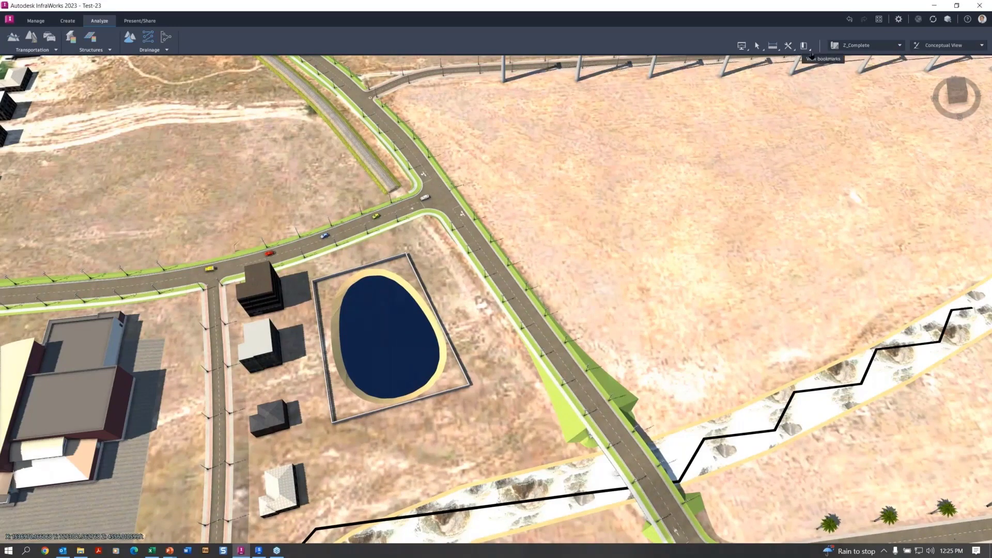
{"action": "left_click", "coordinate": [832, 80]}
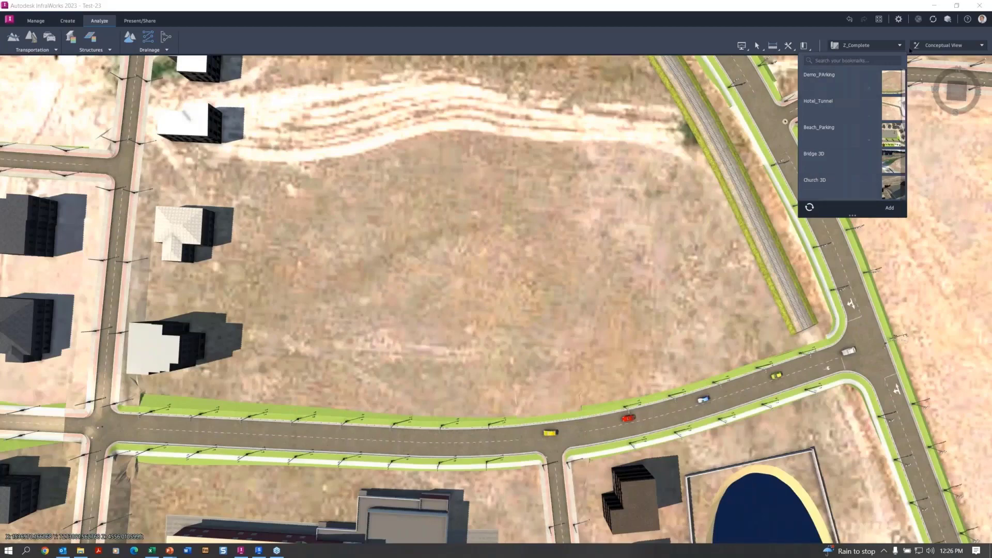
{"action": "left_click", "coordinate": [217, 188]}
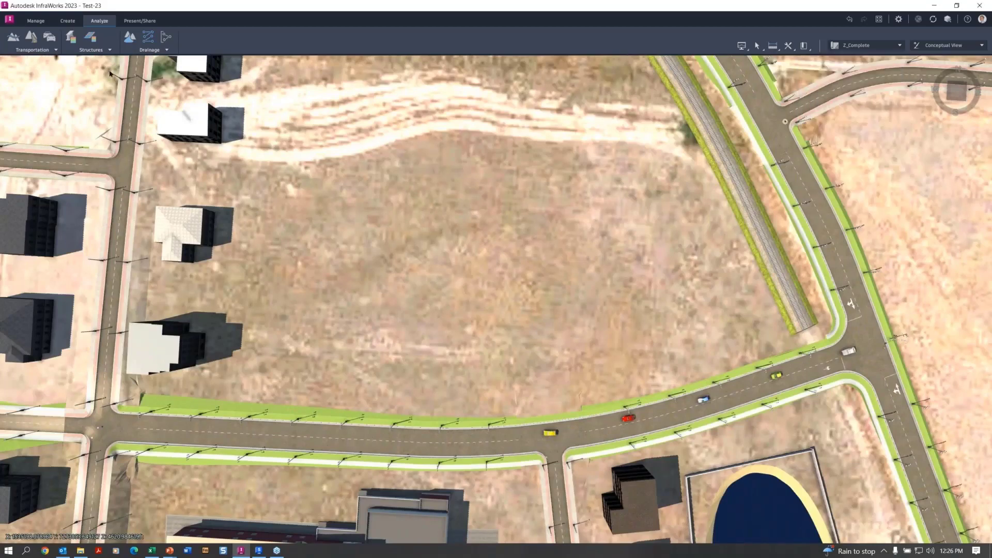
Draw a four-sided parking area of about 52,200 sq ft around the two buildings beside the curved road, using US_1400.ats, and select it
{"action": "left_click", "coordinate": [69, 22]}
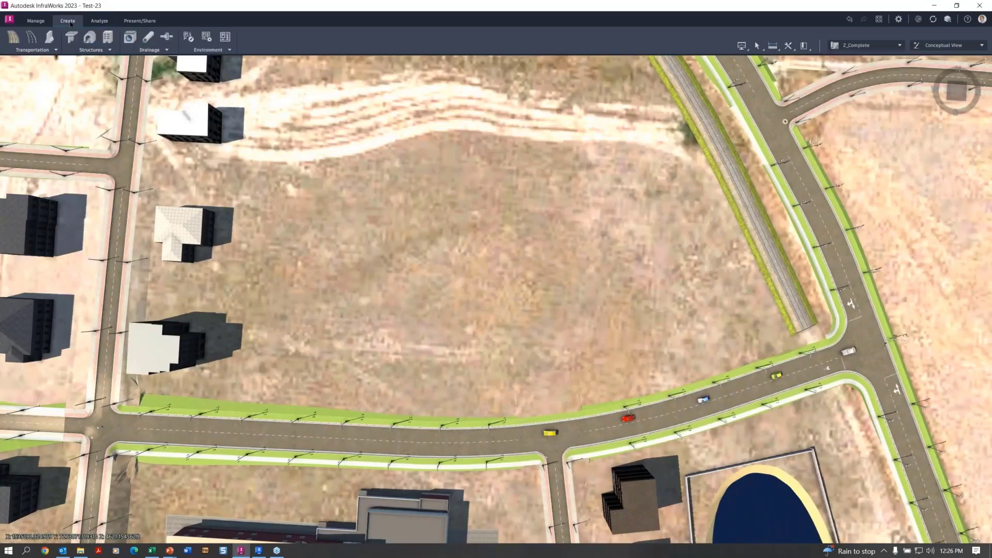
{"action": "left_click", "coordinate": [229, 50]}
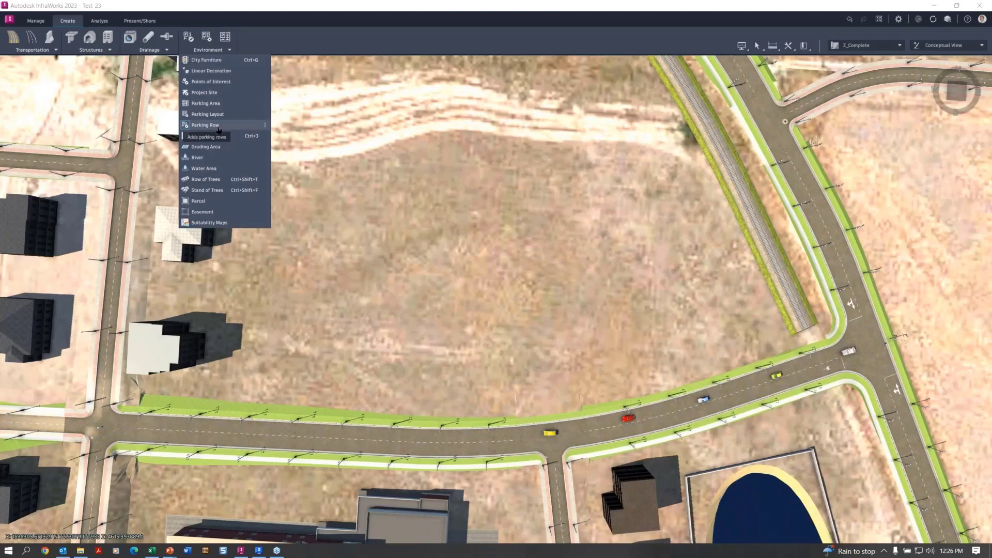
{"action": "left_click", "coordinate": [208, 103]}
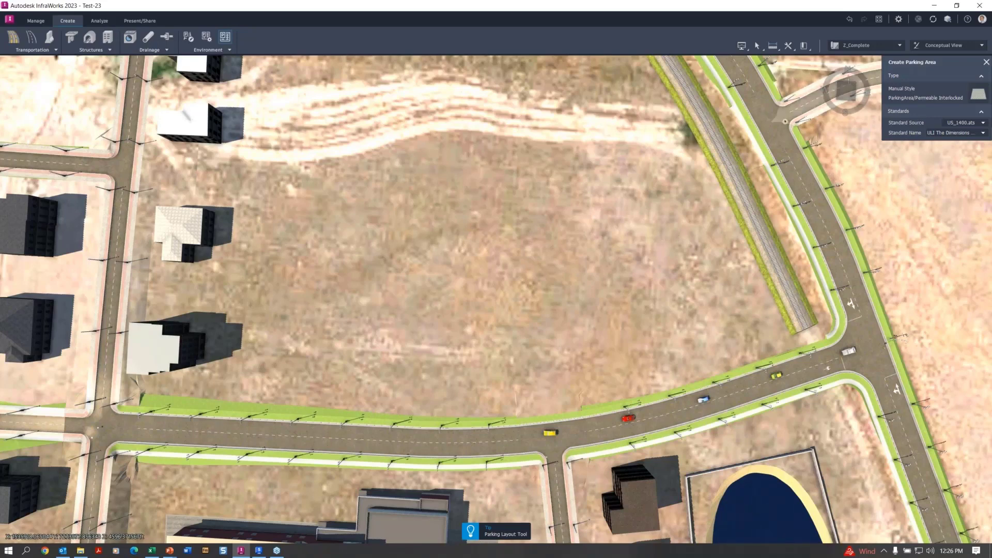
{"action": "left_click", "coordinate": [984, 123]}
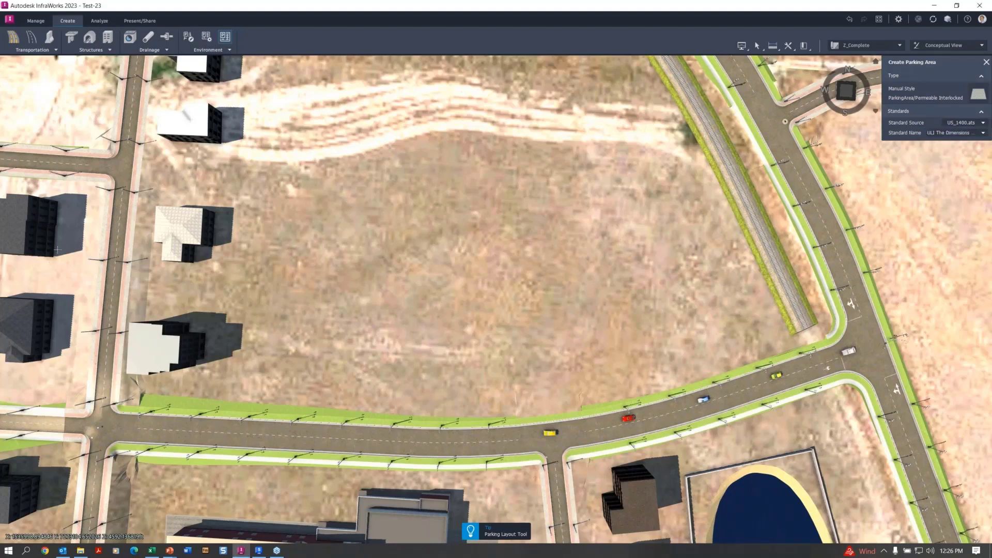
{"action": "left_click", "coordinate": [148, 185]}
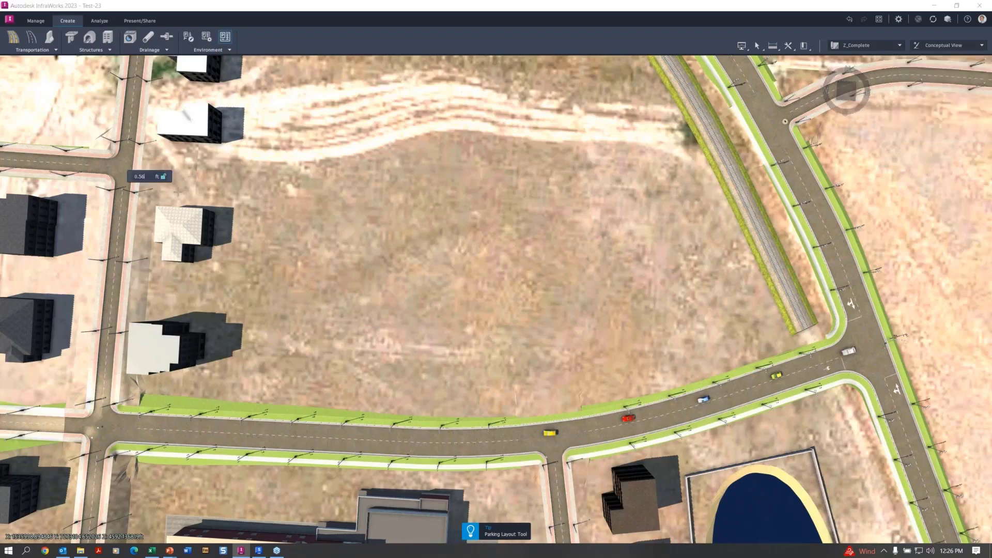
{"action": "left_click", "coordinate": [364, 192]}
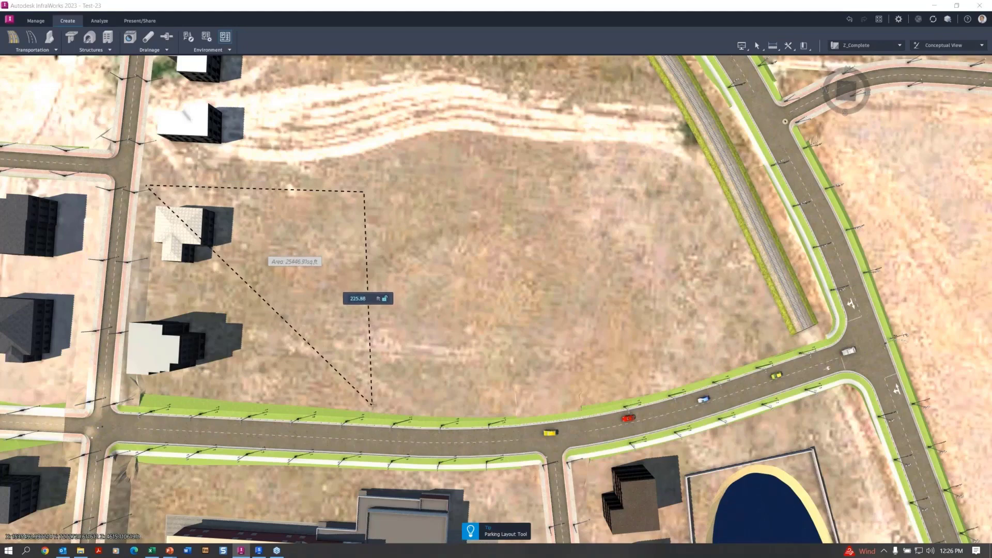
{"action": "left_click", "coordinate": [372, 404]}
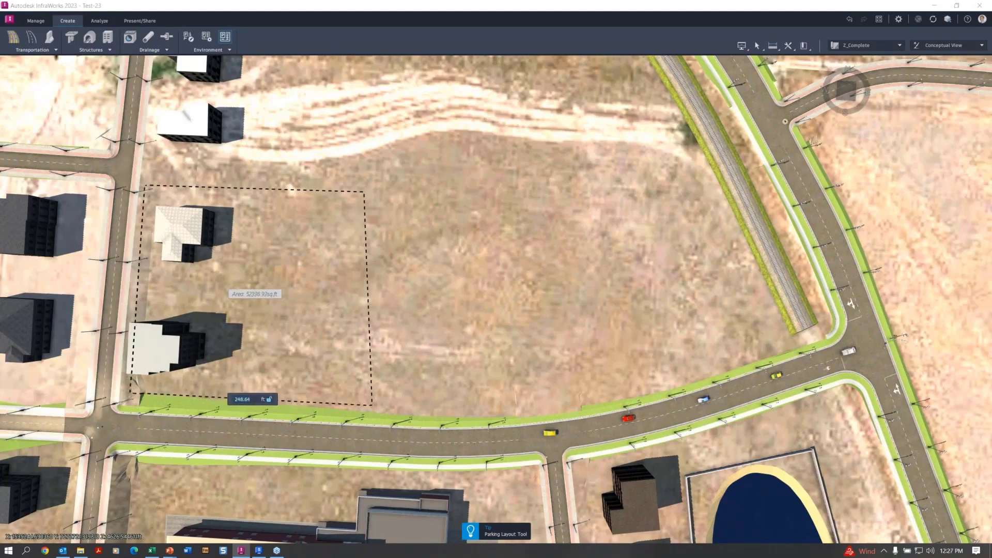
{"action": "double_click", "coordinate": [130, 392]}
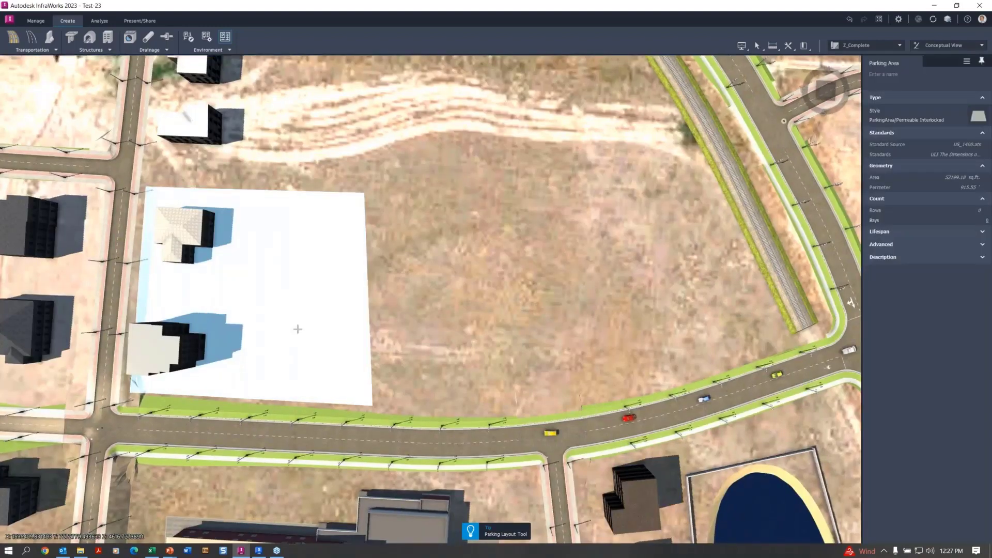
{"action": "left_click_drag", "start_coordinate": [298, 330], "coordinate": [416, 170]}
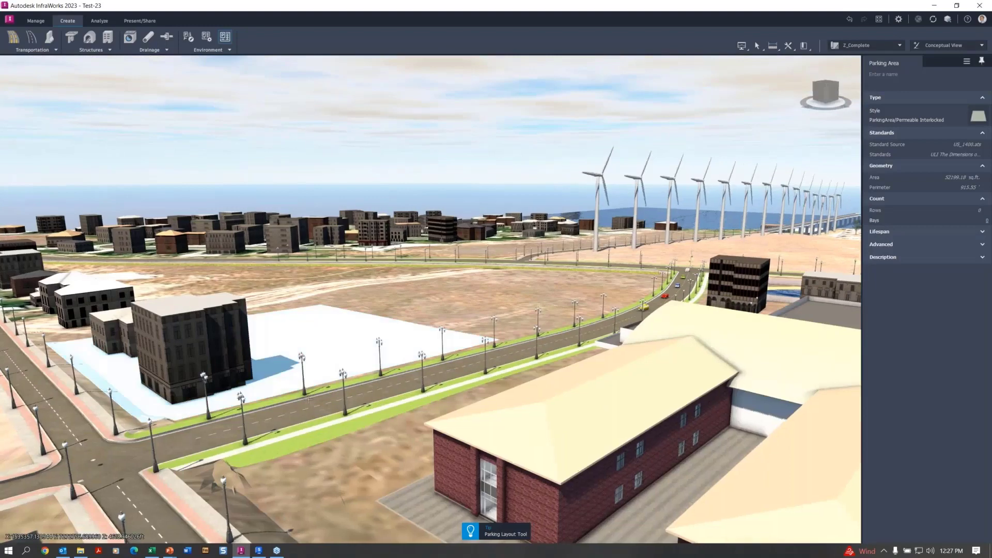
{"action": "left_click", "coordinate": [297, 352]}
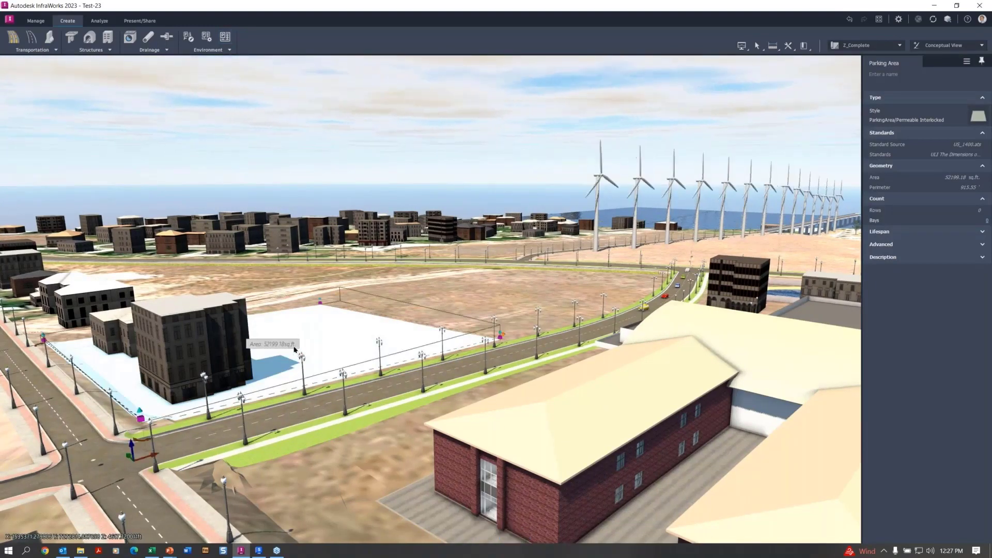
Flatten the parking area around the two buildings to a single elevation
{"action": "right_click", "coordinate": [312, 338]}
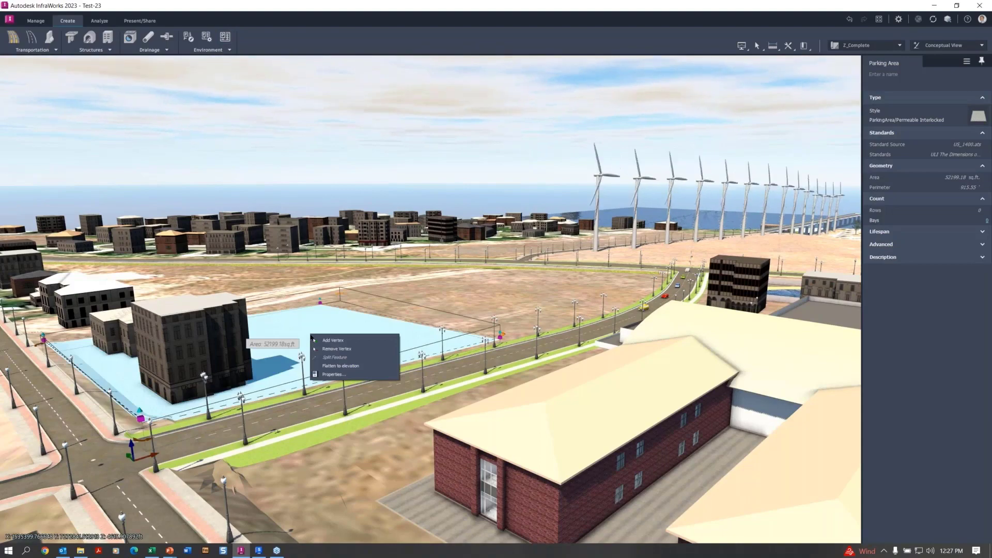
{"action": "left_click", "coordinate": [333, 366]}
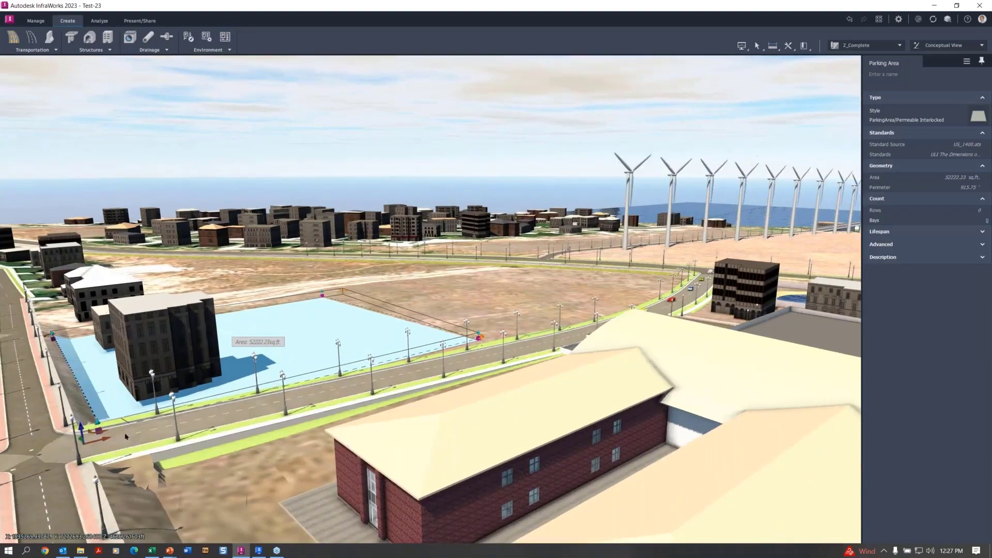
{"action": "scroll", "coordinate": [291, 385], "scroll_direction": "up", "scroll_amount": 2}
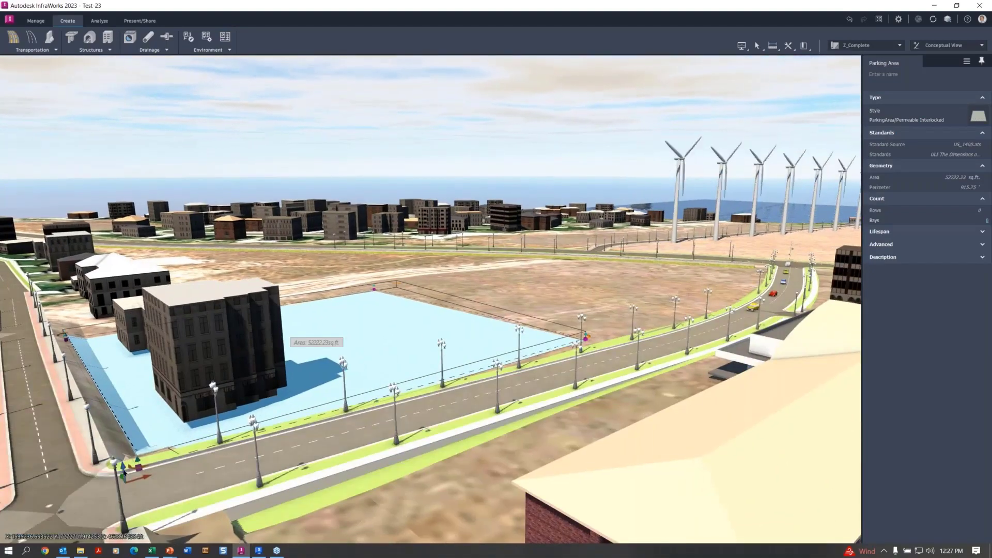
Raise the flattened parking area slightly, check its outline from above, and deselect it
{"action": "left_click", "coordinate": [124, 470]}
{"action": "left_click_drag", "start_coordinate": [123, 468], "coordinate": [120, 446]}
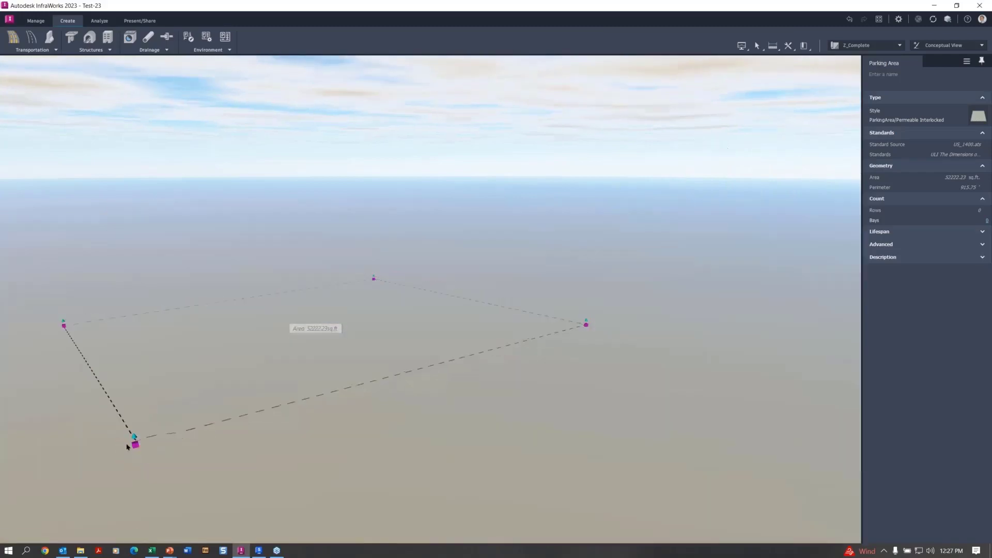
{"action": "scroll", "coordinate": [364, 416], "scroll_direction": "up", "scroll_amount": 2}
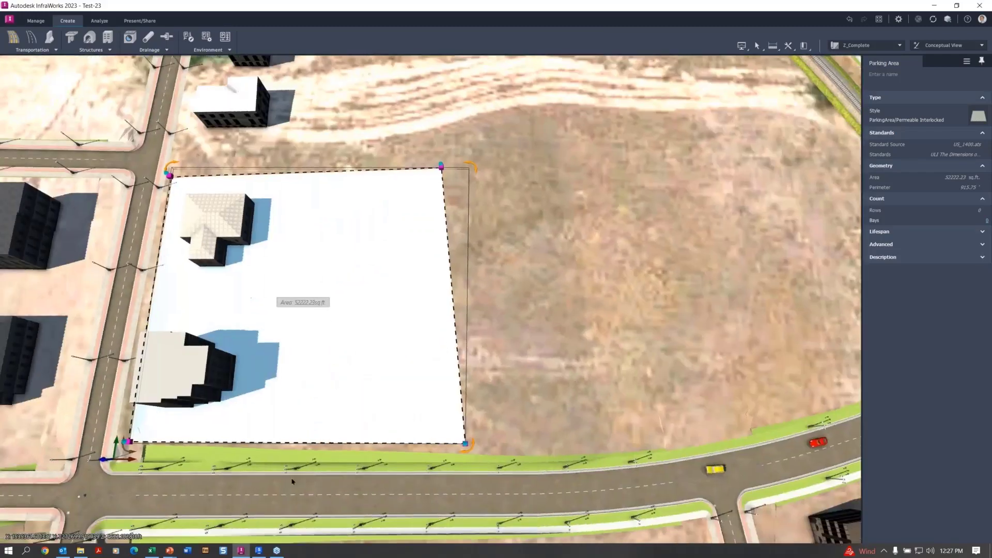
{"action": "left_click", "coordinate": [462, 403]}
{"action": "scroll", "coordinate": [468, 402], "scroll_direction": "up", "scroll_amount": 3}
{"action": "left_click_drag", "start_coordinate": [468, 402], "coordinate": [468, 406]}
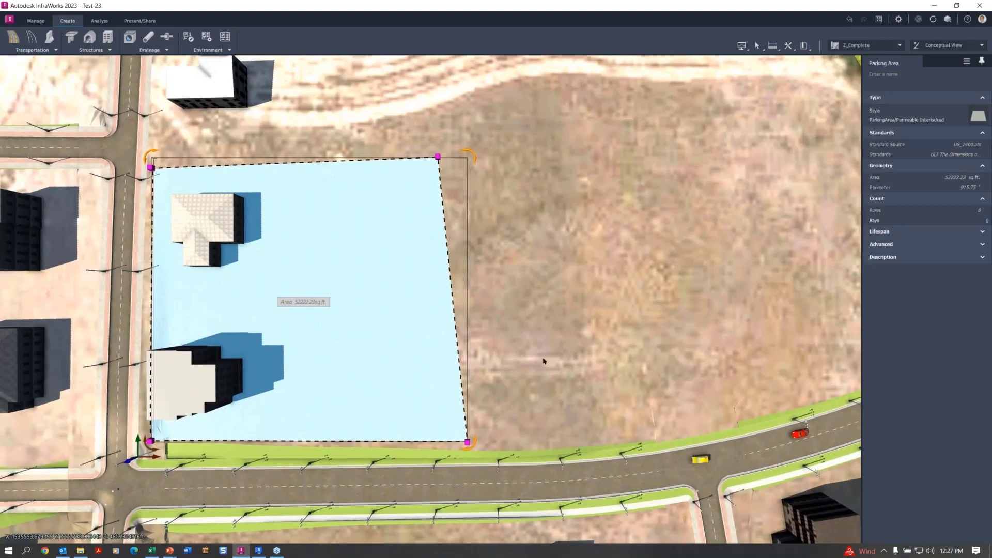
{"action": "left_click", "coordinate": [542, 359]}
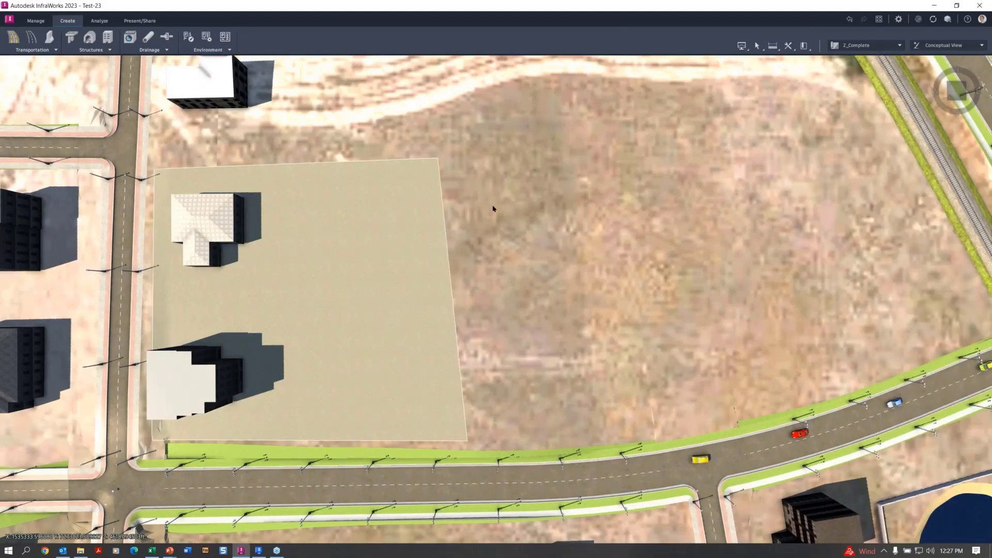
Draw a five-sided ParkingLot coverage of about 78,400 sq ft on the empty ground between the parking area and the railway
{"action": "left_click", "coordinate": [230, 50]}
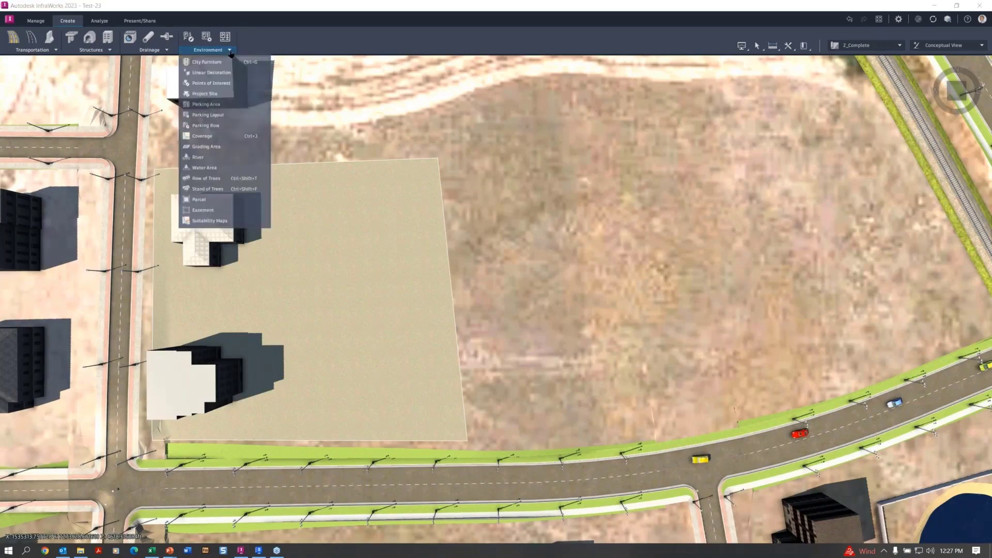
{"action": "left_click", "coordinate": [204, 137]}
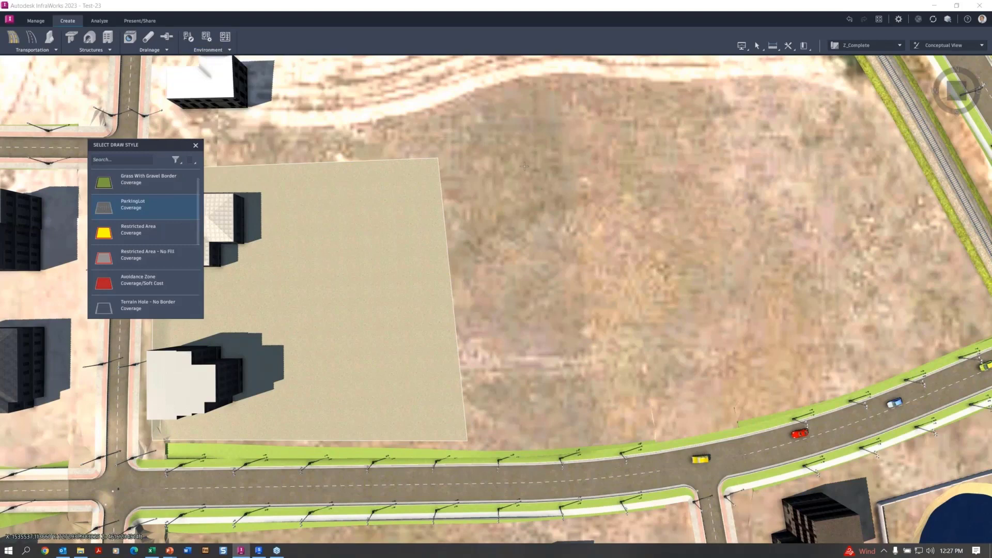
{"action": "left_click", "coordinate": [120, 209]}
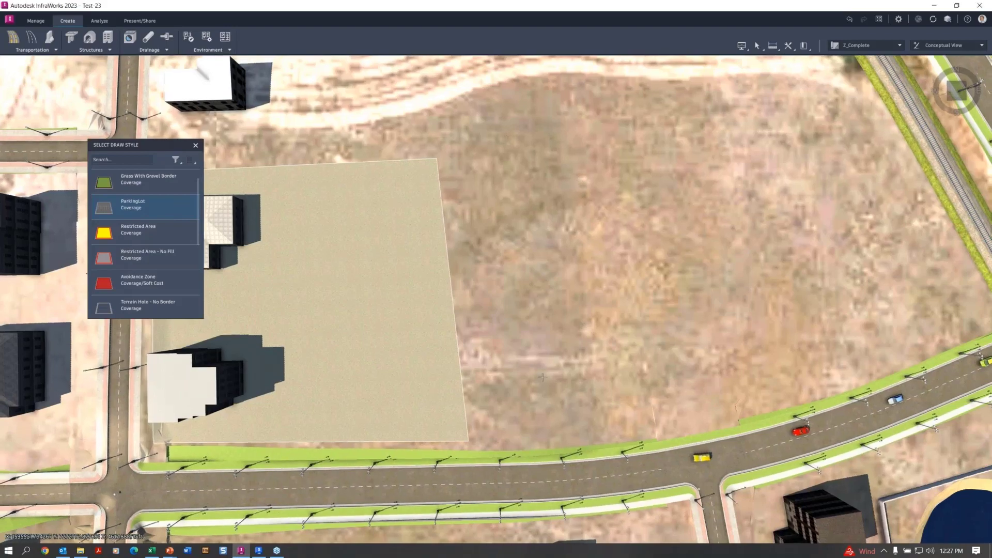
{"action": "mouse_move", "coordinate": [540, 412]}
{"action": "middle_mouse_down", "text": "shift"}
{"action": "mouse_move", "coordinate": [547, 424]}
{"action": "mouse_move", "coordinate": [530, 428]}
{"action": "middle_mouse_up", "text": "shift"}
{"action": "left_click", "coordinate": [529, 428]}
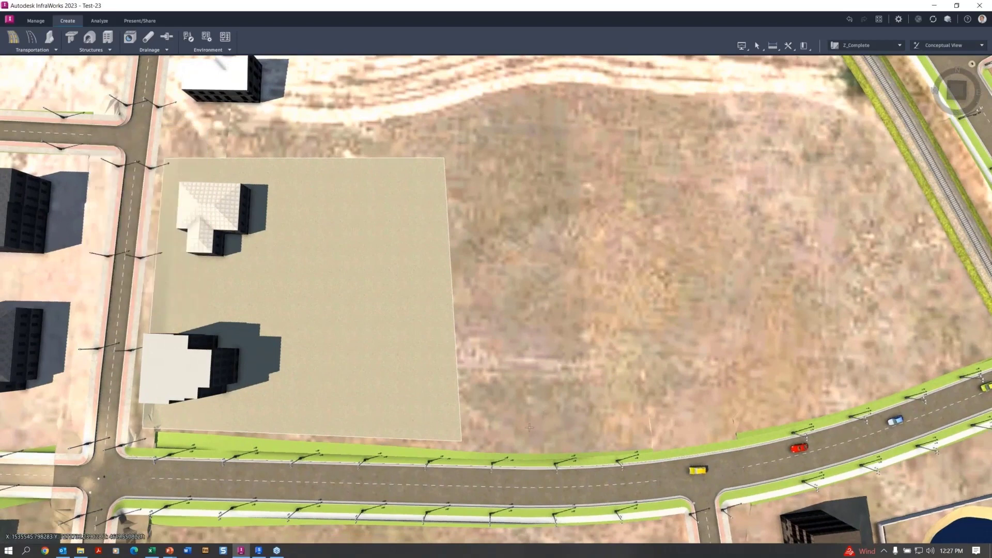
{"action": "left_click", "coordinate": [514, 132]}
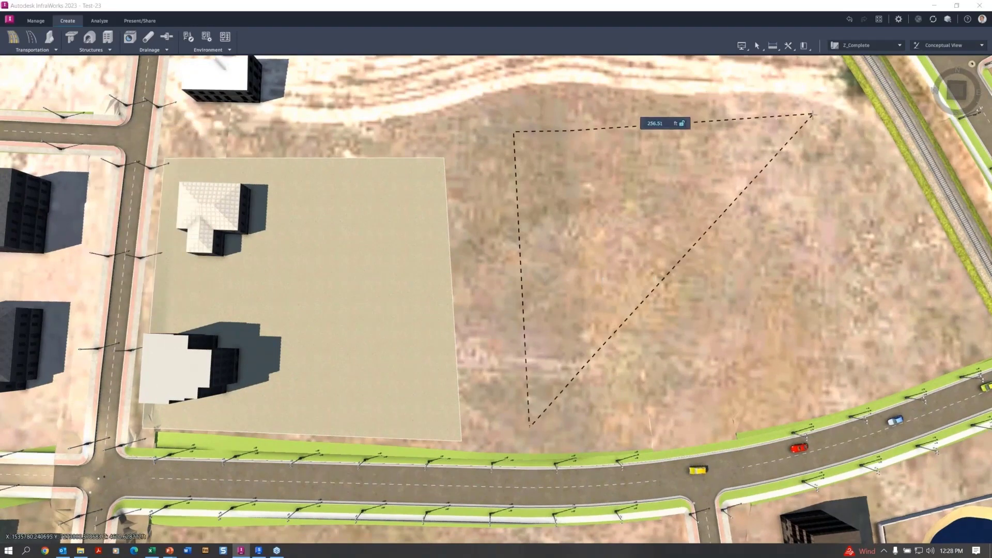
{"action": "left_click", "coordinate": [854, 119]}
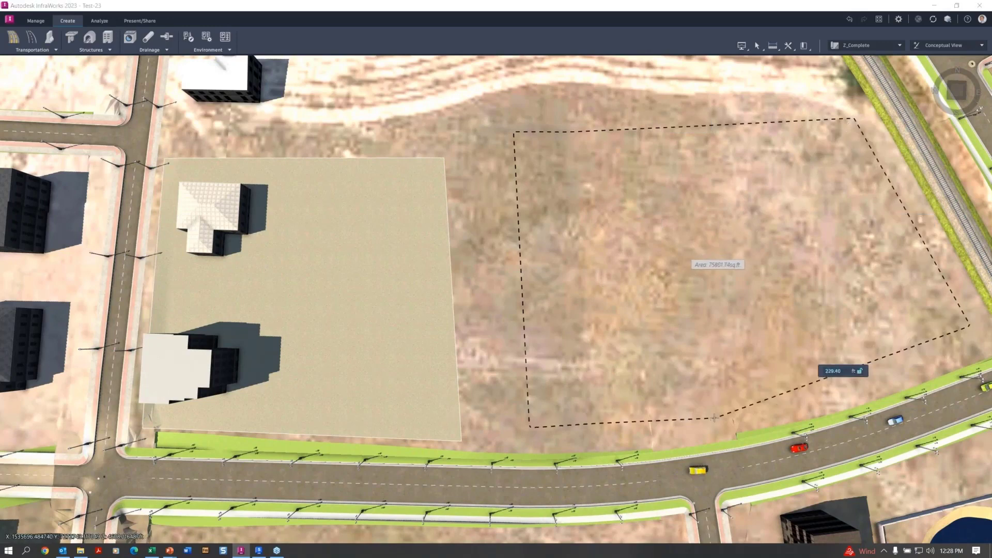
{"action": "double_click", "coordinate": [748, 415]}
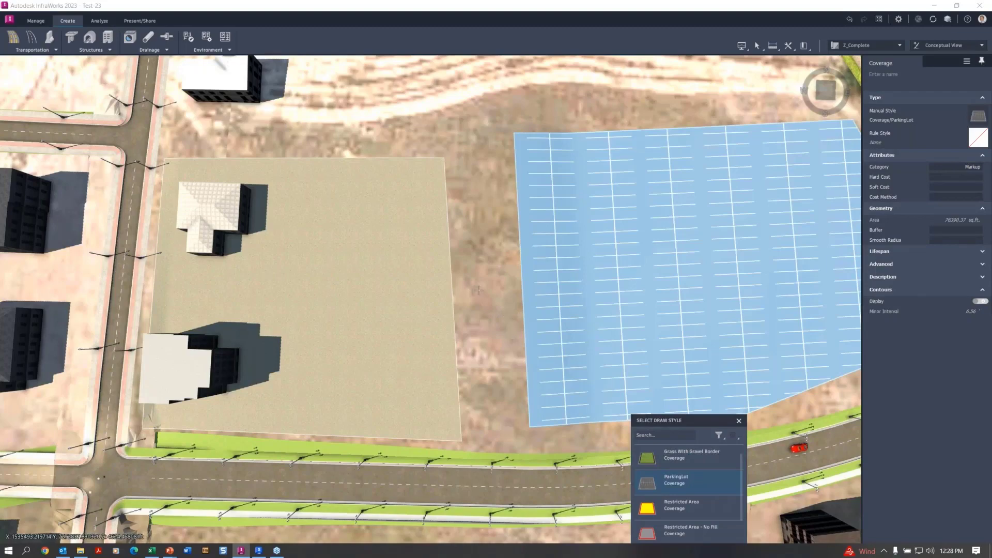
{"action": "key", "text": "Escape"}
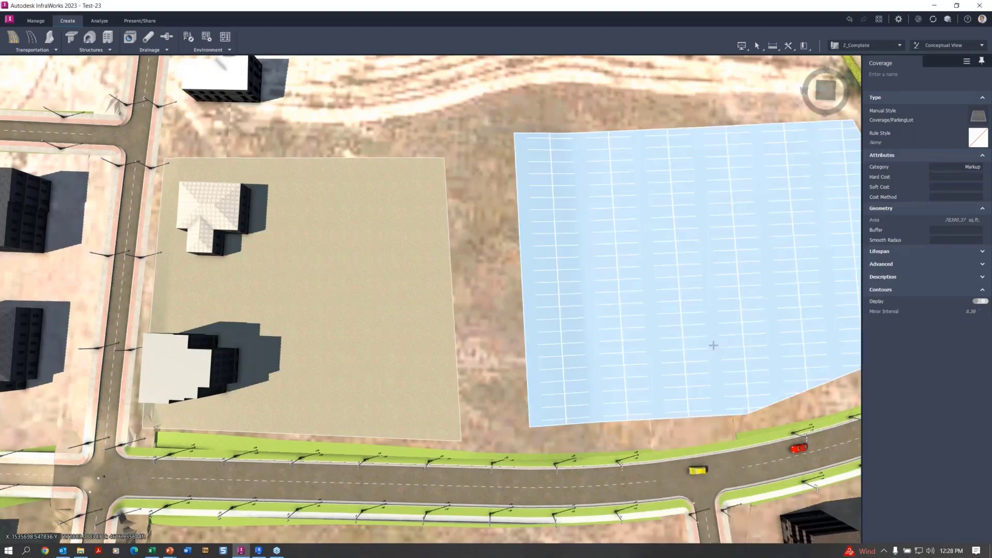
Shape the terrain to the new ParkingLot coverage and deselect it
{"action": "middle_click_drag", "start_coordinate": [715, 343], "coordinate": [511, 365], "text": "shift"}
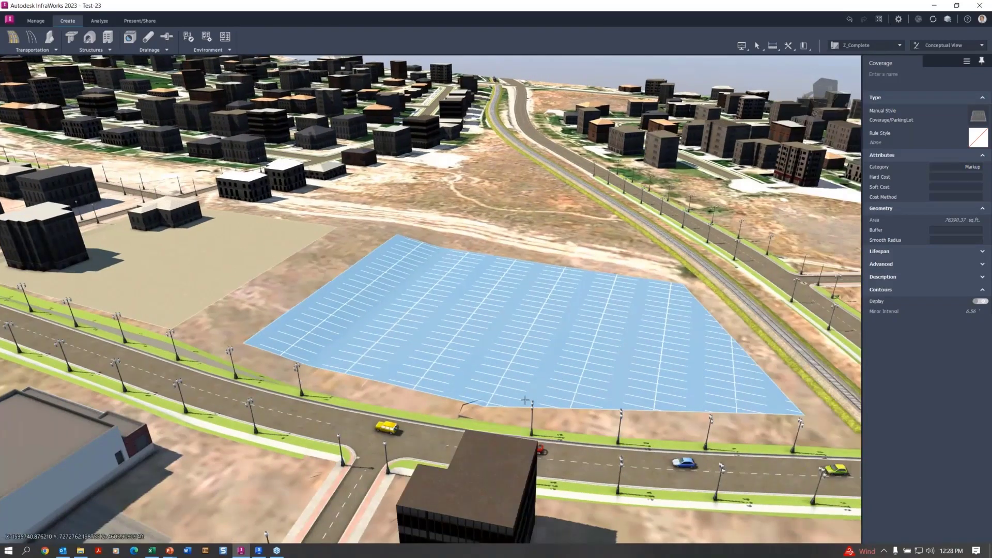
{"action": "left_click", "coordinate": [522, 352]}
{"action": "right_click", "coordinate": [522, 352]}
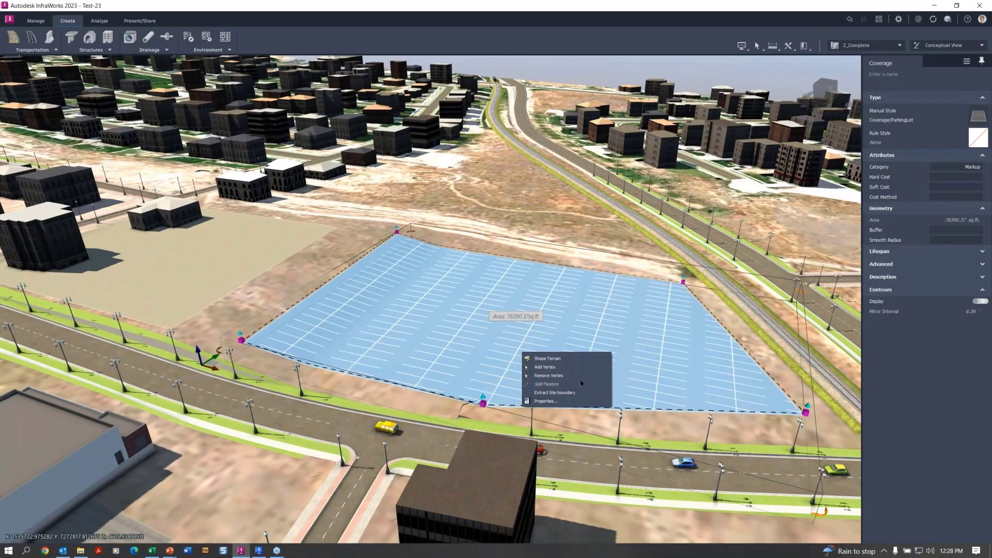
{"action": "left_click", "coordinate": [556, 359]}
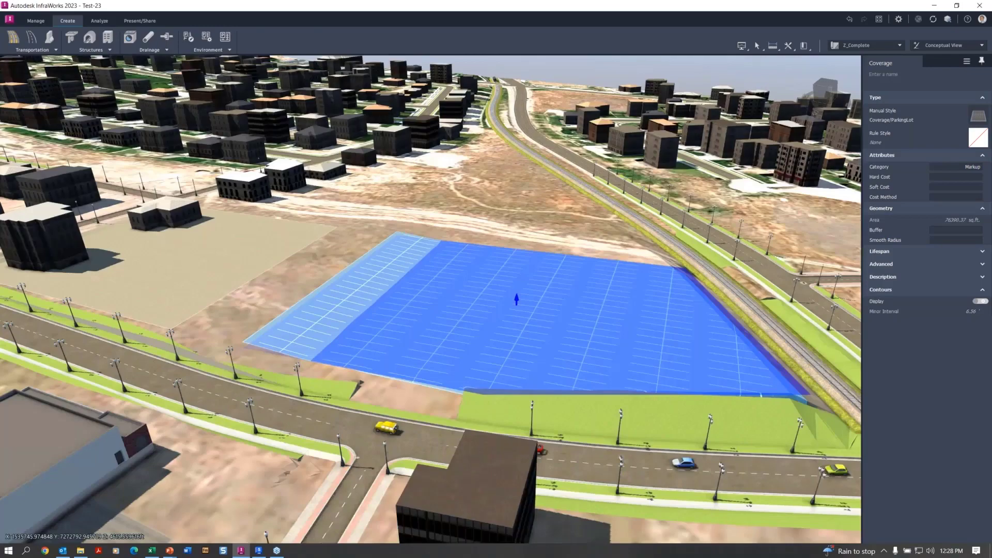
{"action": "middle_click_drag", "start_coordinate": [541, 377], "coordinate": [419, 454]}
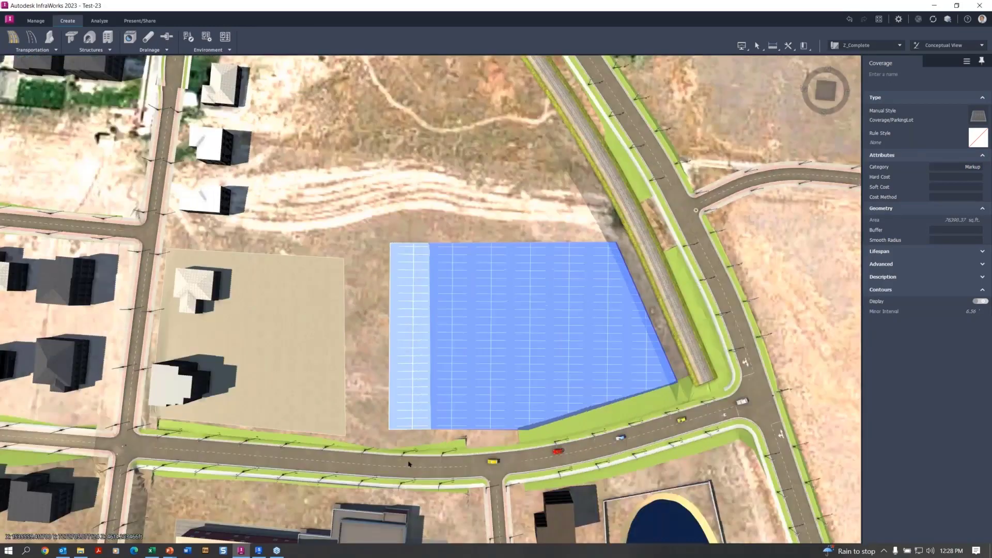
{"action": "key", "text": "Escape"}
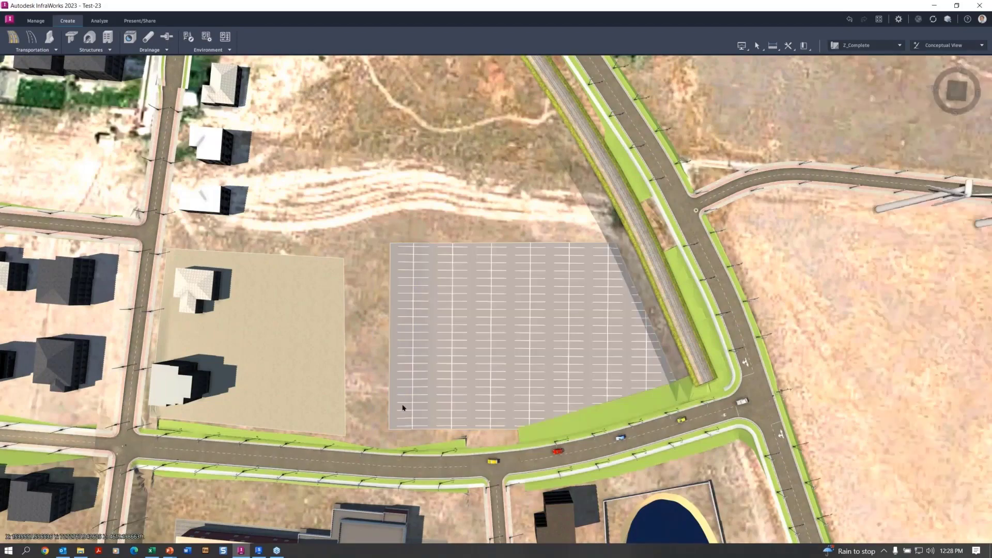
Start a parking layout in the two-building parking area and cycle its orientation until the inner rows run perpendicular to the road
{"action": "scroll", "coordinate": [548, 371], "scroll_direction": "up", "scroll_amount": 1}
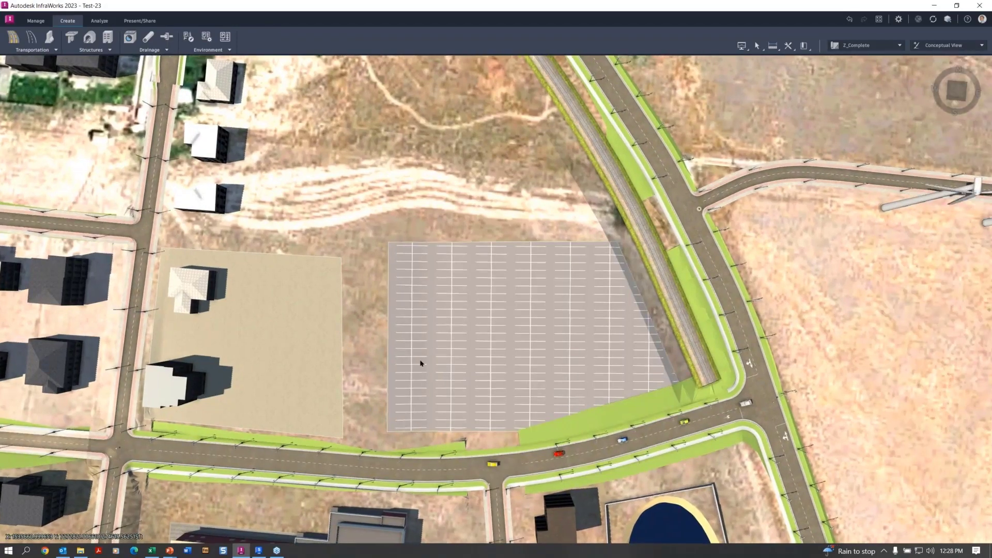
{"action": "left_click", "coordinate": [314, 345]}
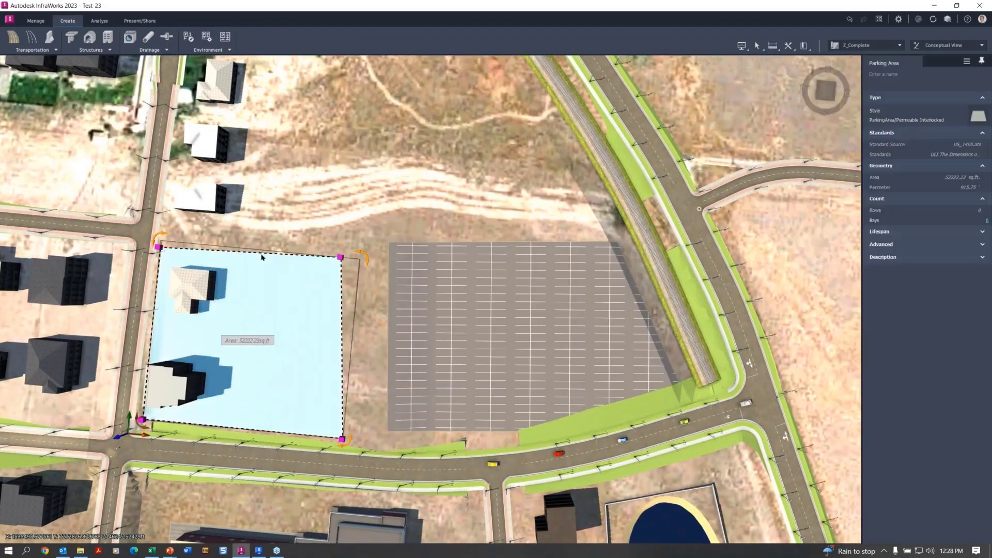
{"action": "left_click", "coordinate": [208, 49]}
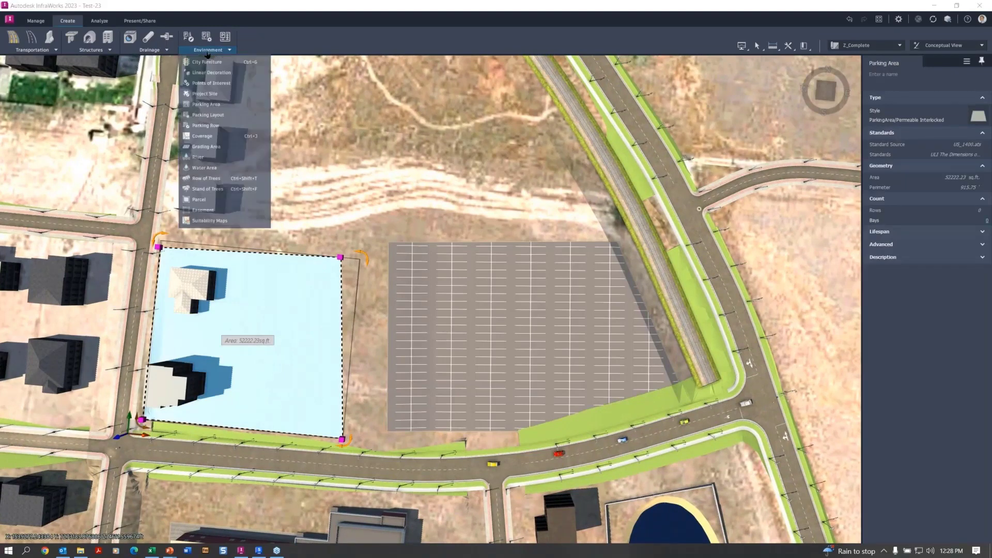
{"action": "left_click", "coordinate": [226, 114]}
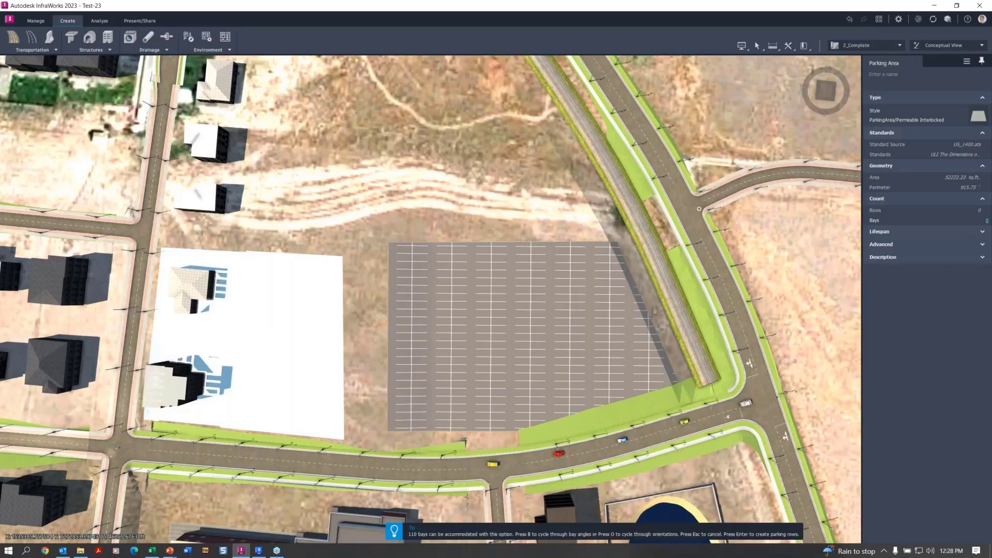
{"action": "scroll", "coordinate": [275, 327], "scroll_direction": "up", "scroll_amount": 3}
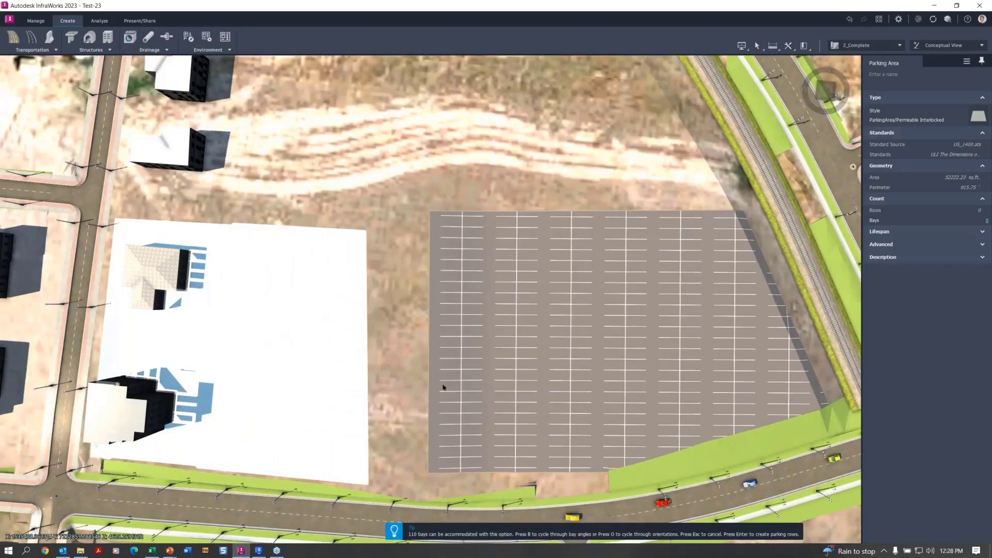
{"action": "scroll", "coordinate": [397, 392], "scroll_direction": "up", "scroll_amount": 3}
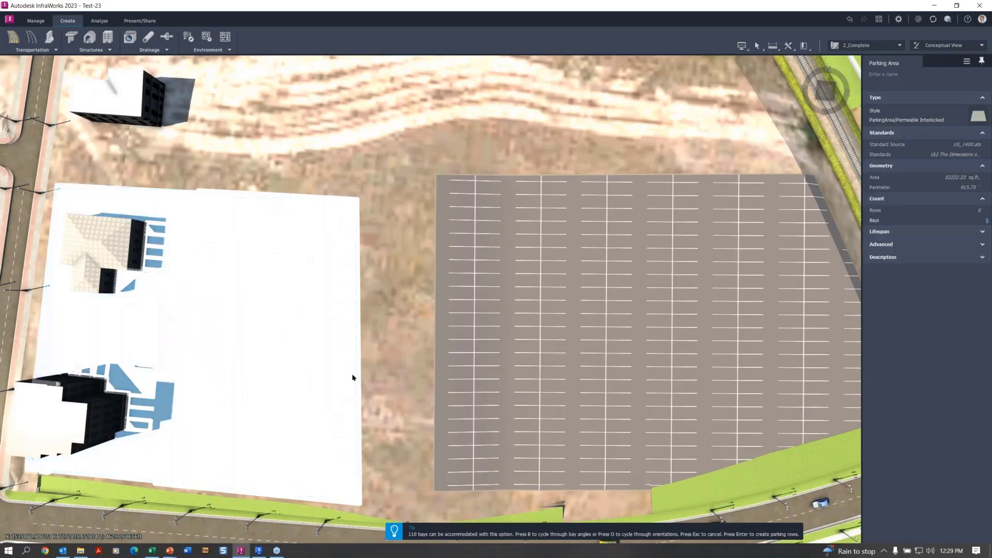
{"action": "scroll", "coordinate": [362, 372], "scroll_direction": "up", "scroll_amount": 2}
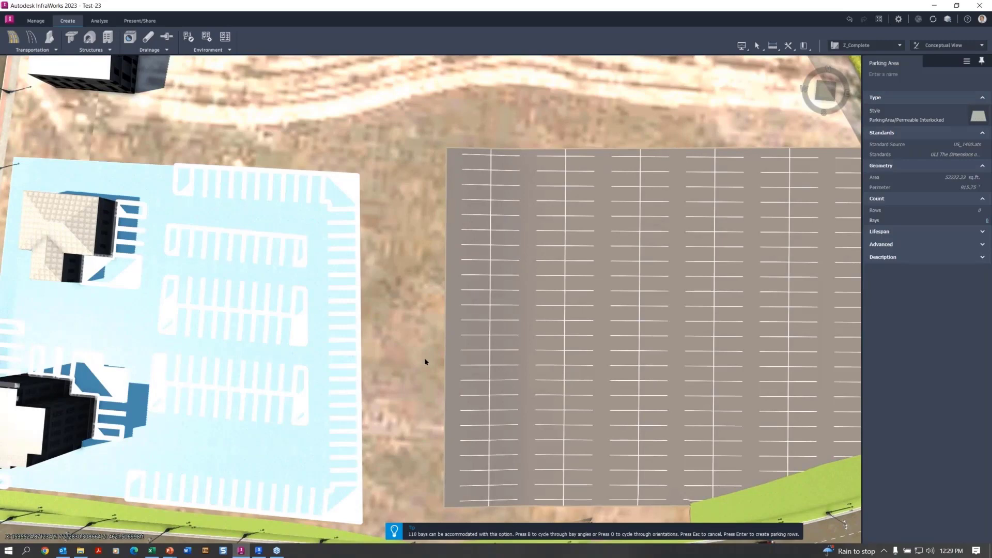
{"action": "key", "text": "o"}
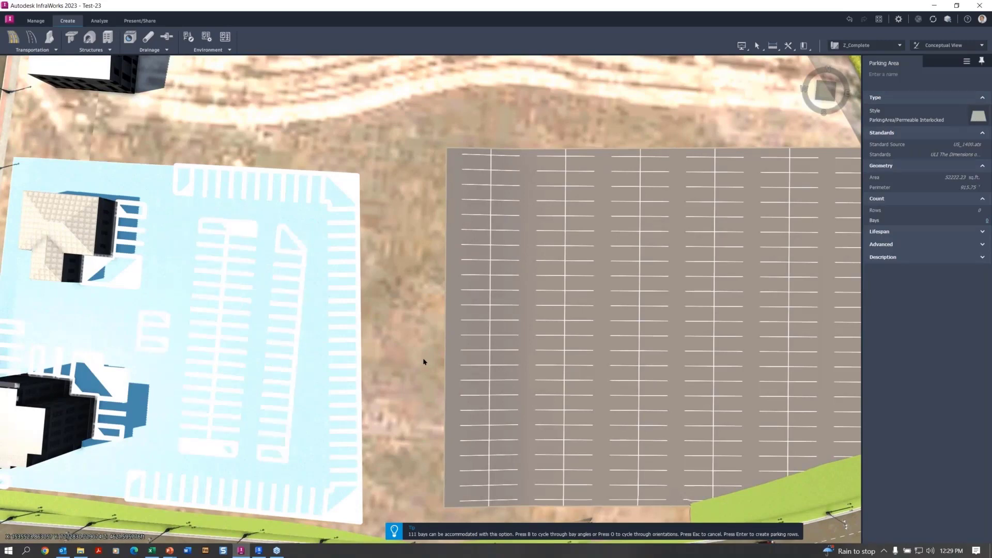
{"action": "key", "text": "o"}
{"action": "key", "text": "o"}
{"action": "key", "text": "o"}
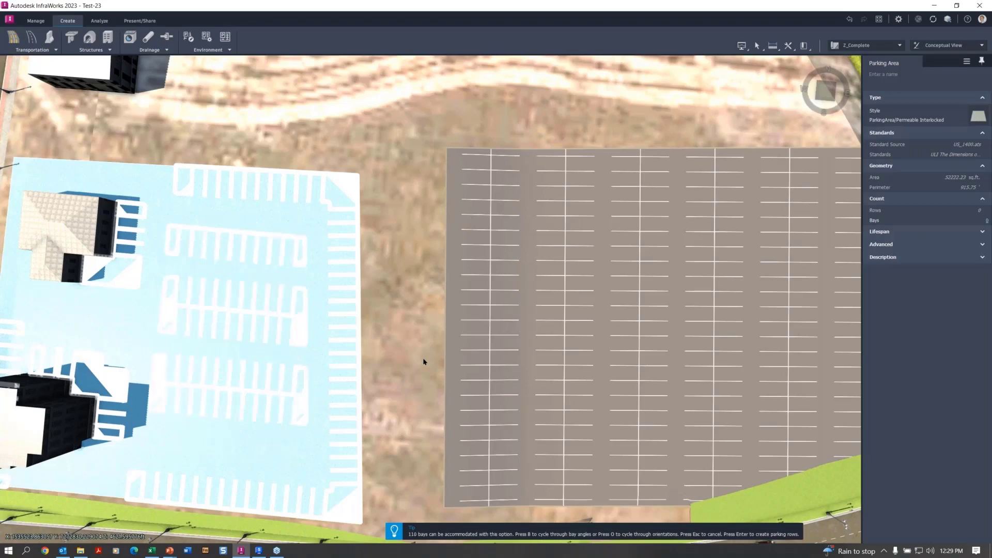
{"action": "key", "text": "o"}
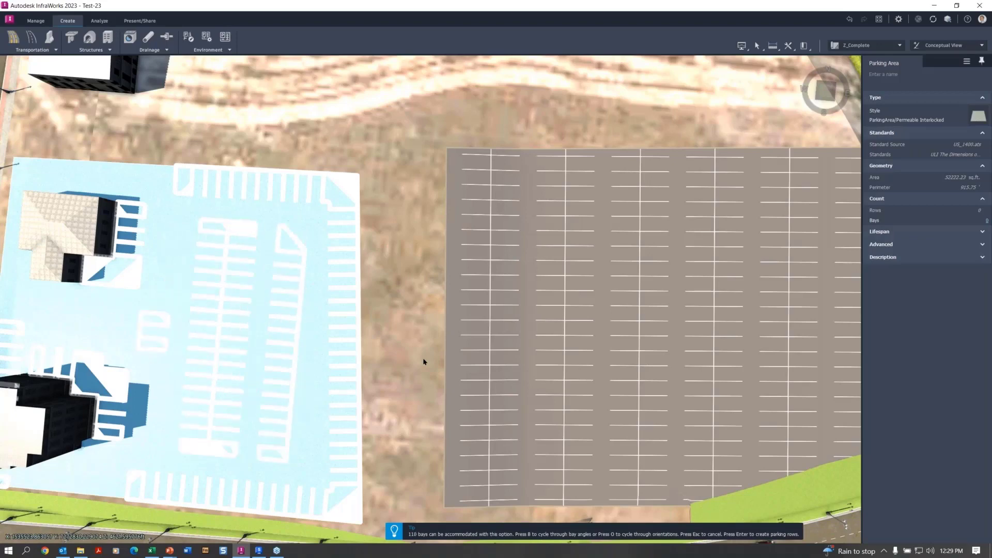
{"action": "key", "text": "o"}
{"action": "key", "text": "o"}
Cycle the layout's bay angles to the slightly slanted option, create the parking rows, and inspect them up close
{"action": "key", "text": "b"}
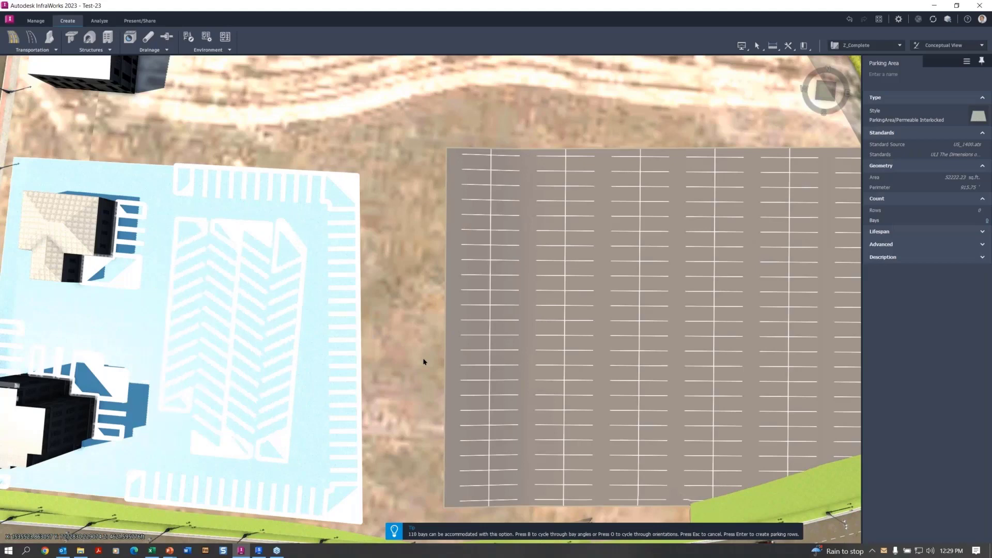
{"action": "key", "text": "b"}
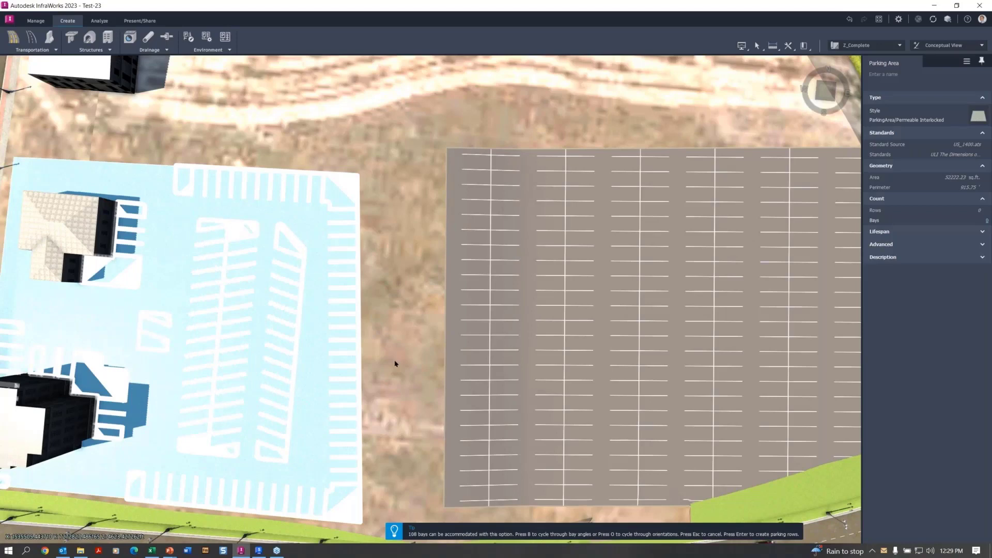
{"action": "key", "text": "Return"}
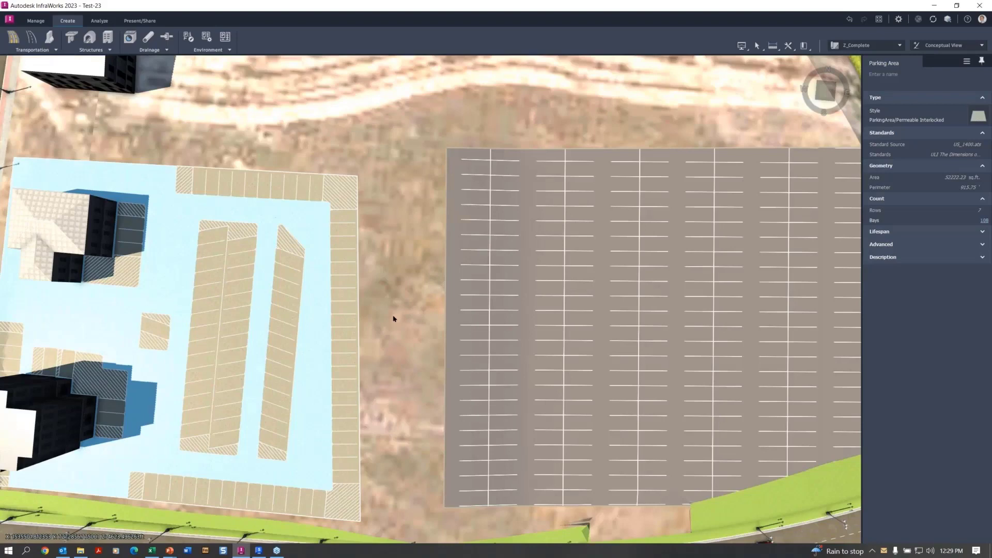
{"action": "key", "text": "Escape"}
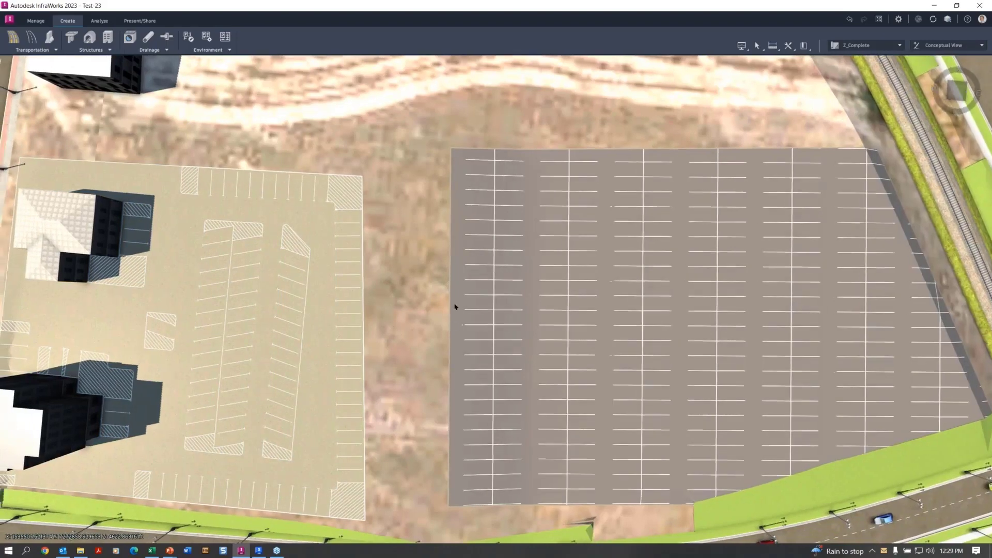
{"action": "left_click_drag", "start_coordinate": [454, 308], "coordinate": [599, 280]}
{"action": "scroll", "coordinate": [235, 379], "scroll_direction": "up", "scroll_amount": 3}
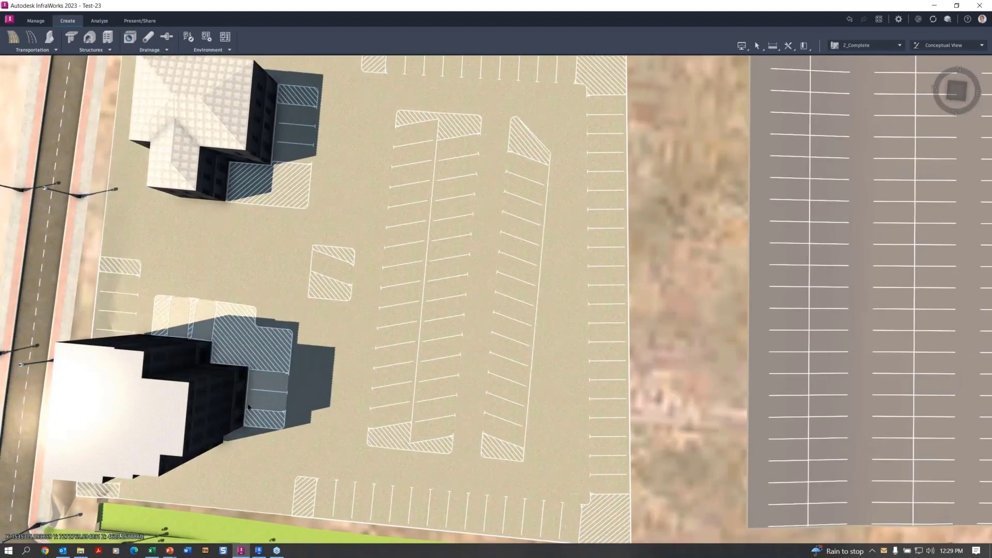
{"action": "scroll", "coordinate": [297, 374], "scroll_direction": "down", "scroll_amount": 3}
{"action": "scroll", "coordinate": [297, 374], "scroll_direction": "down", "scroll_amount": 1}
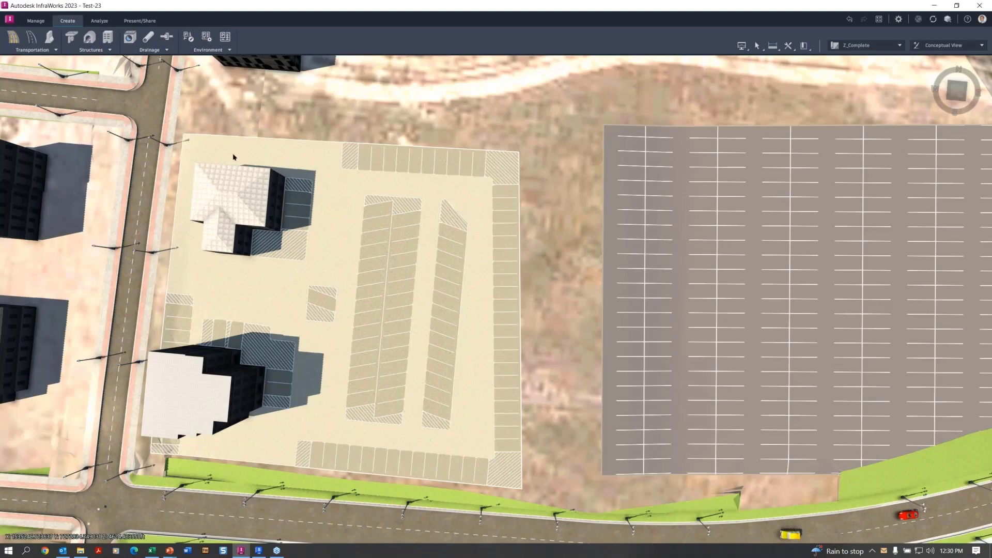
{"action": "scroll", "coordinate": [706, 210], "scroll_direction": "down", "scroll_amount": 3}
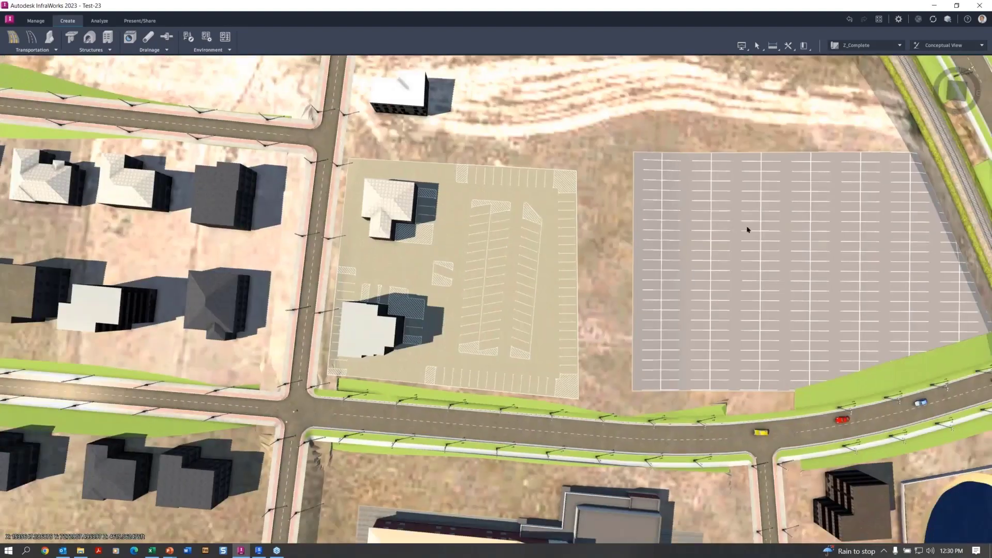
{"action": "left_click", "coordinate": [202, 51]}
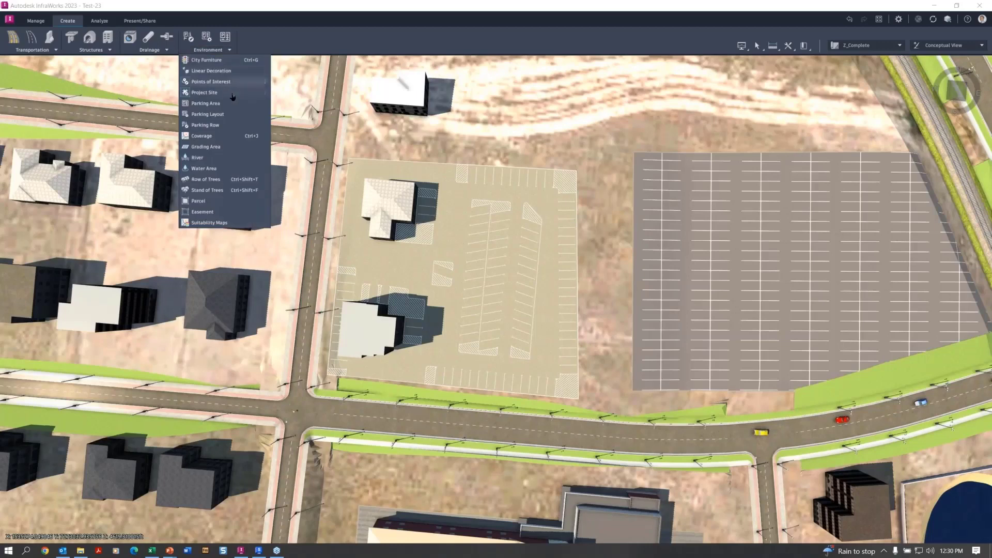
{"action": "left_click", "coordinate": [225, 104]}
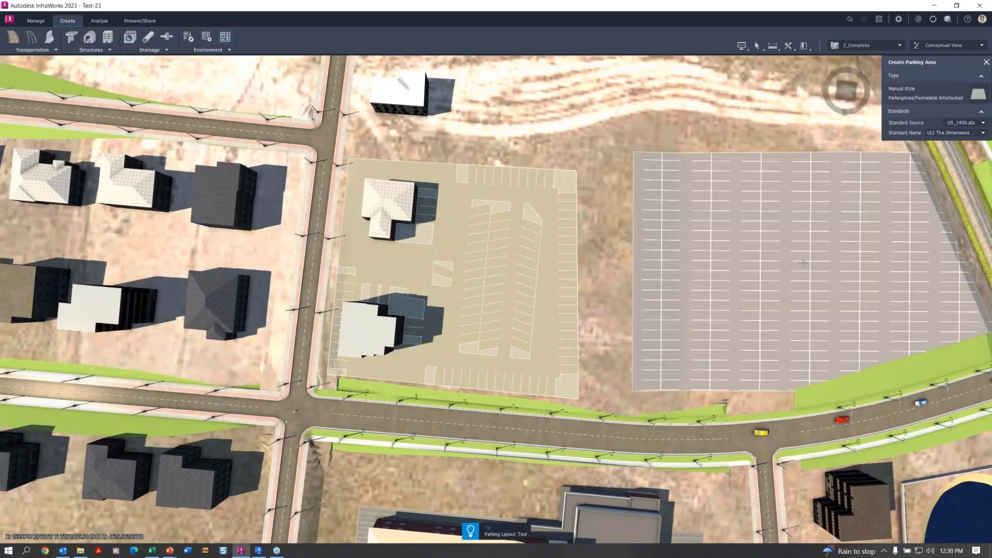
{"action": "left_click", "coordinate": [811, 254]}
{"action": "key", "text": "Escape"}
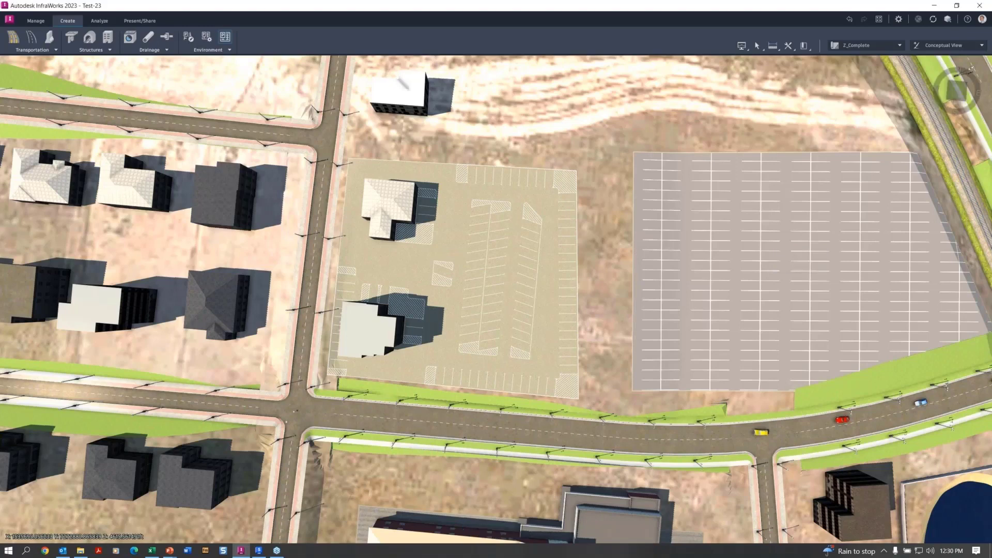
Start a parking layout in the five-sided ParkingLot coverage and cycle its orientation until the inner rows run perpendicular to the road
{"action": "left_click", "coordinate": [229, 50]}
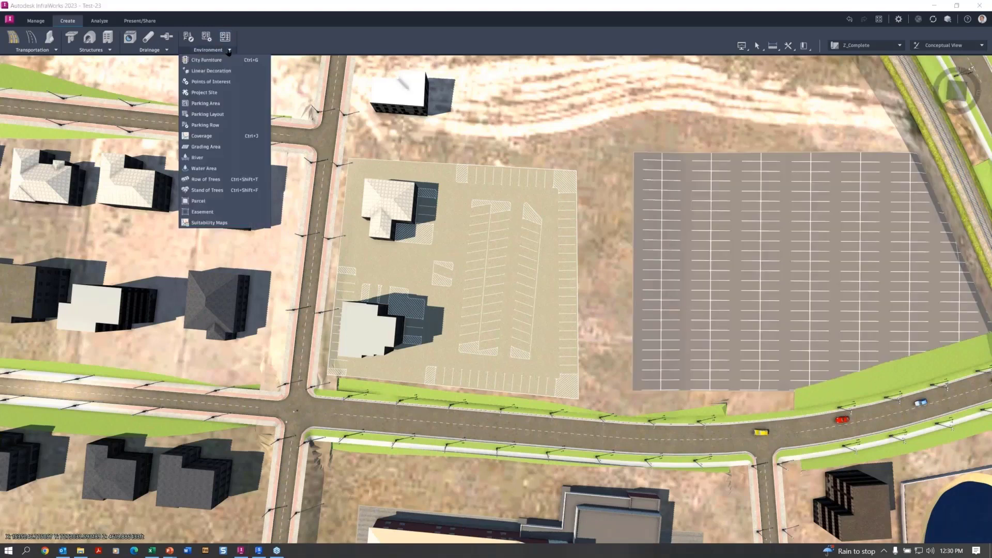
{"action": "left_click", "coordinate": [227, 114]}
{"action": "left_click", "coordinate": [764, 273]}
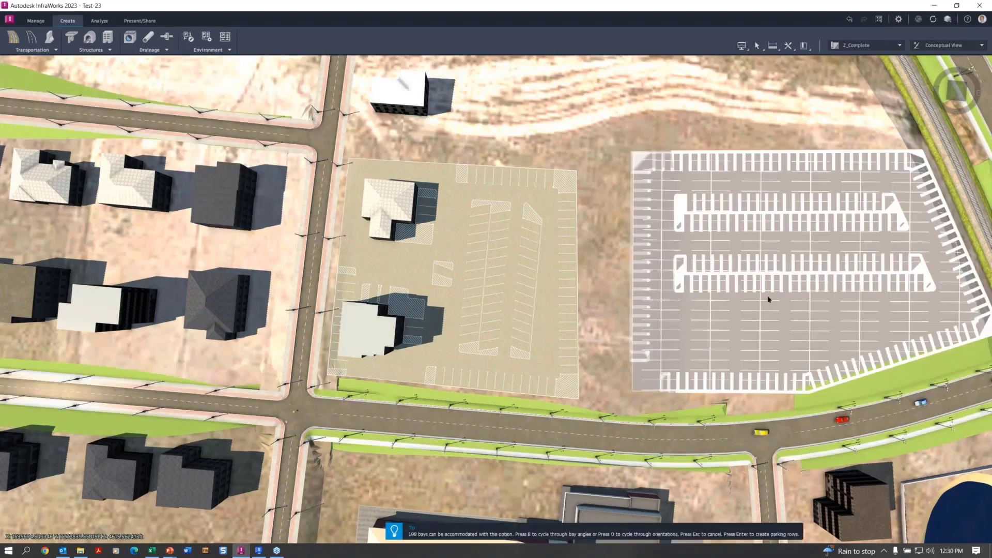
{"action": "key", "text": "o"}
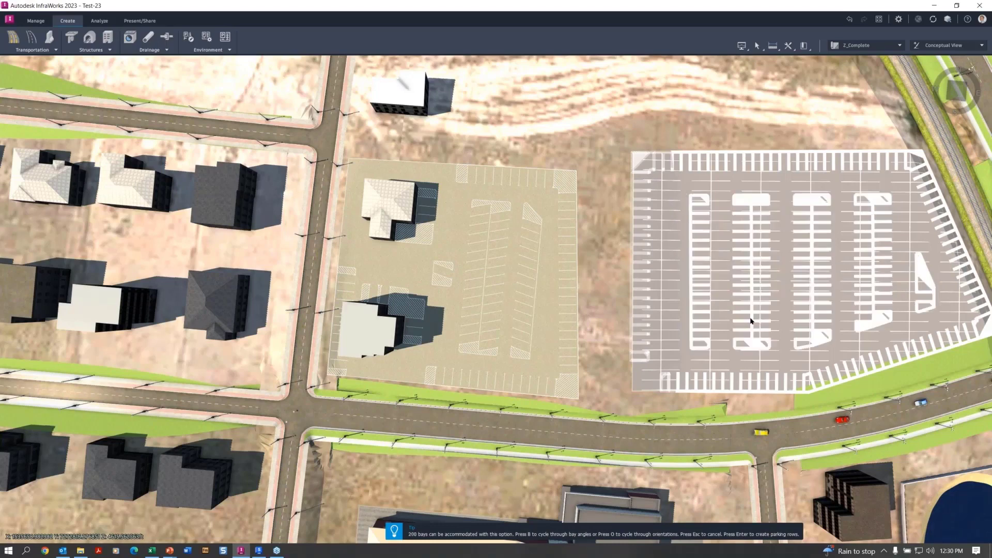
{"action": "key", "text": "o"}
{"action": "key", "text": "o"}
{"action": "key", "text": "o"}
{"action": "key", "text": "o"}
Cycle the five-sided lot's bay angles past the herringbone pattern to the slightly slanted option and create the parking rows
{"action": "key", "text": "b"}
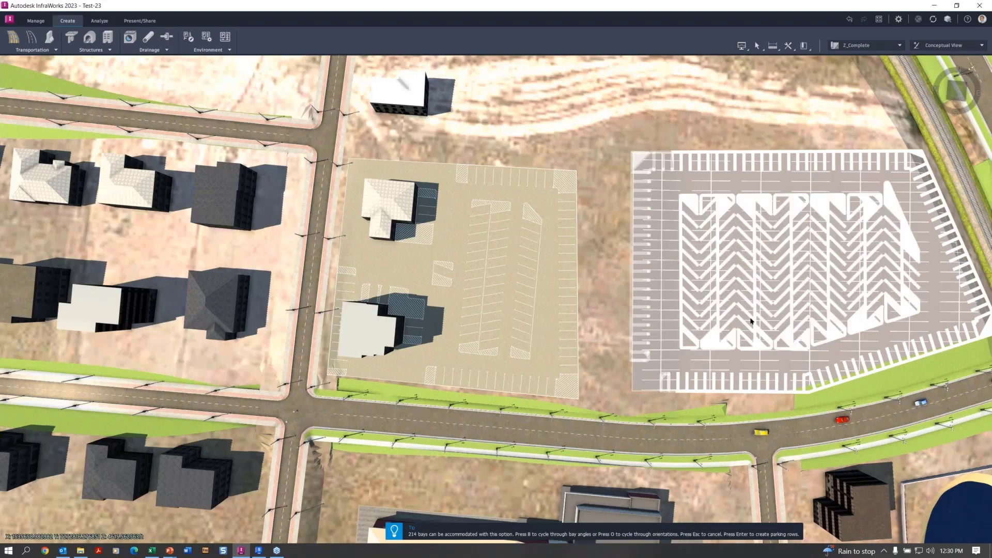
{"action": "key", "text": "b"}
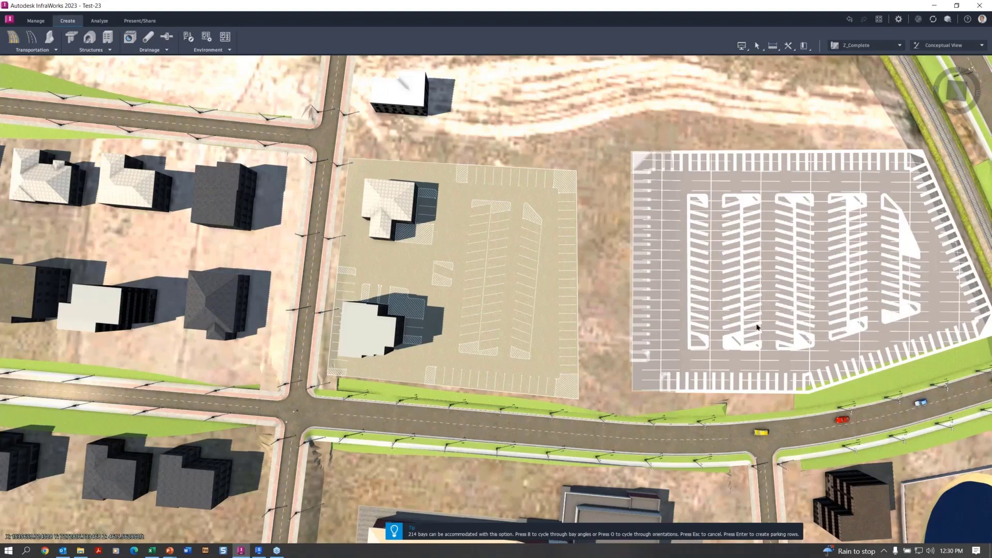
{"action": "key", "text": "Return"}
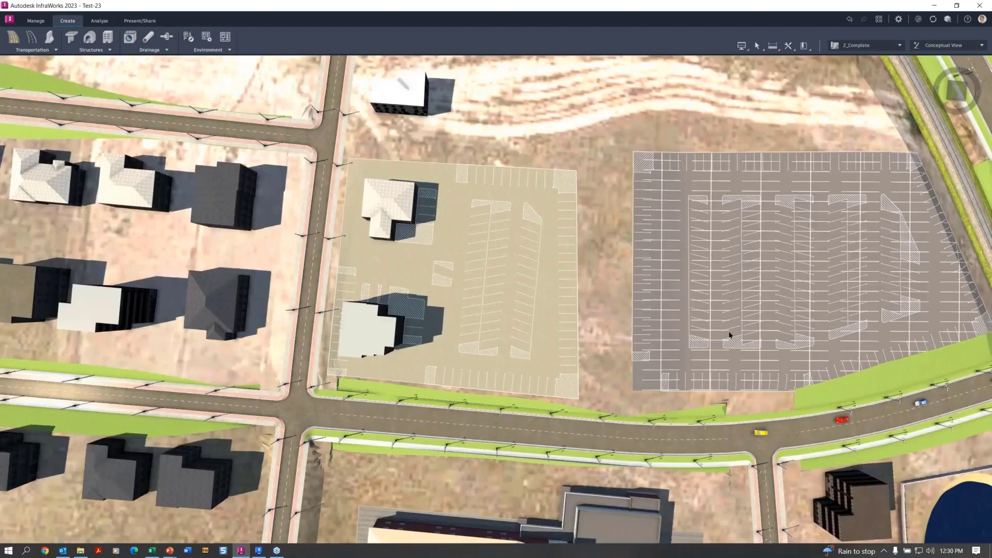
Change the five-sided coverage's manual style from ParkingLot to Coverage/Asphalt and deselect it
{"action": "scroll", "coordinate": [677, 354], "scroll_direction": "up", "scroll_amount": 2}
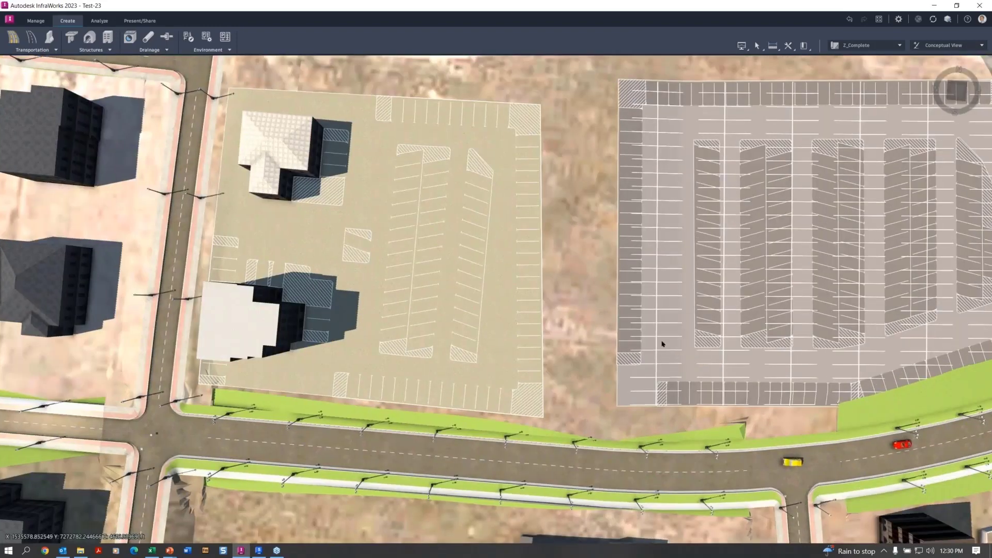
{"action": "left_click", "coordinate": [667, 339]}
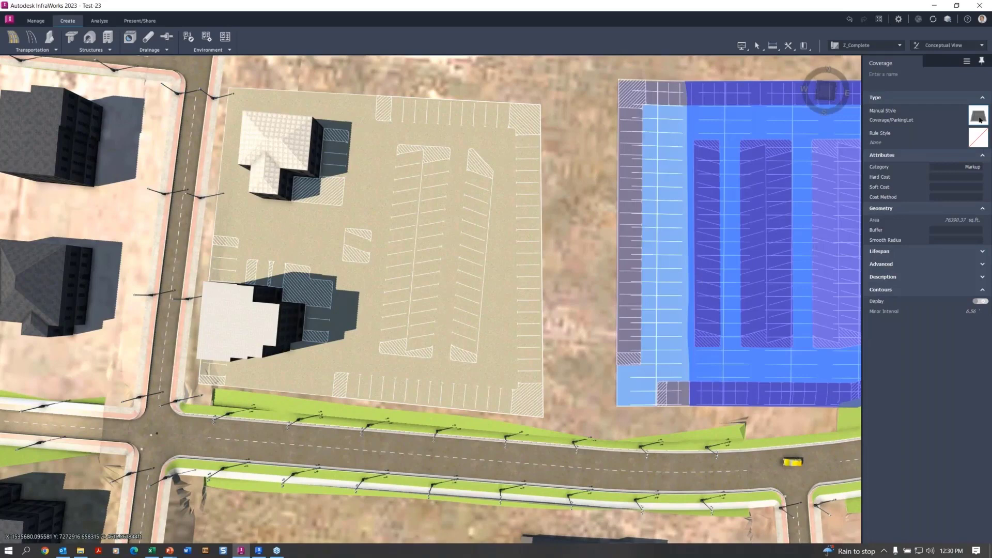
{"action": "left_click", "coordinate": [979, 119]}
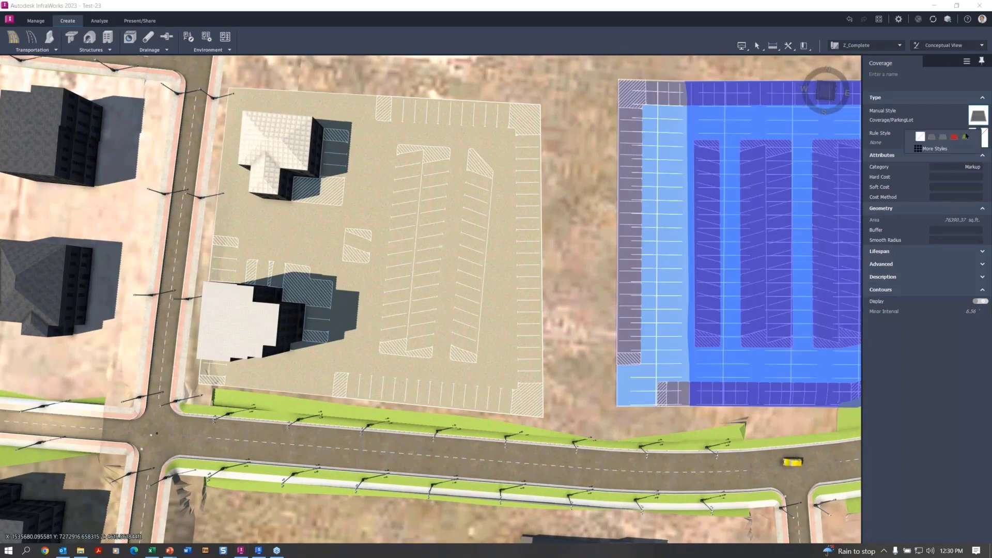
{"action": "left_click", "coordinate": [932, 140]}
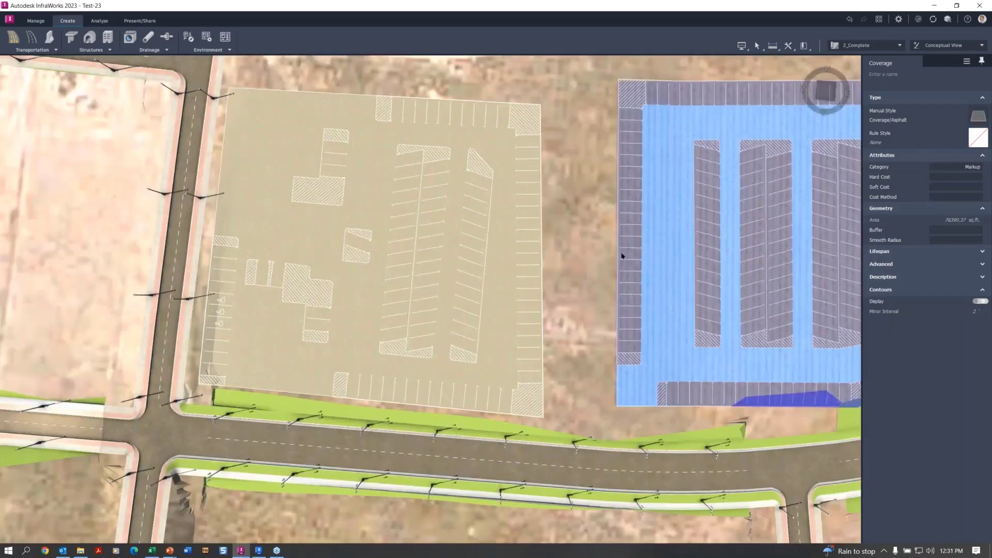
{"action": "key", "text": "Escape"}
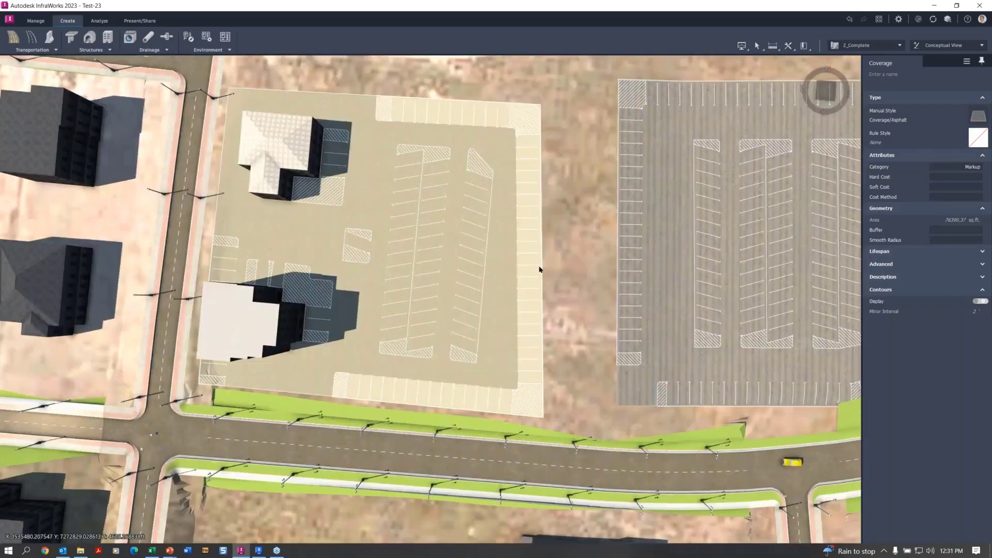
Pull the two-building parking area's far corner towards the asphalt lot, giving about 54,900 sq ft, and move the perimeter parking row's corner to match
{"action": "scroll", "coordinate": [561, 264], "scroll_direction": "down", "scroll_amount": 2}
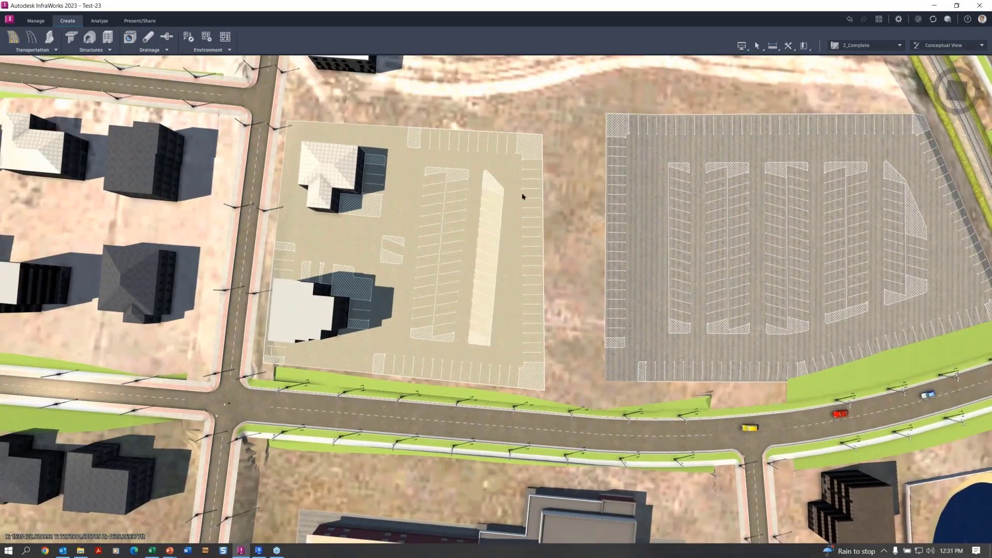
{"action": "middle_click_drag", "start_coordinate": [551, 189], "coordinate": [480, 207]}
{"action": "scroll", "coordinate": [480, 208], "scroll_direction": "up", "scroll_amount": 3}
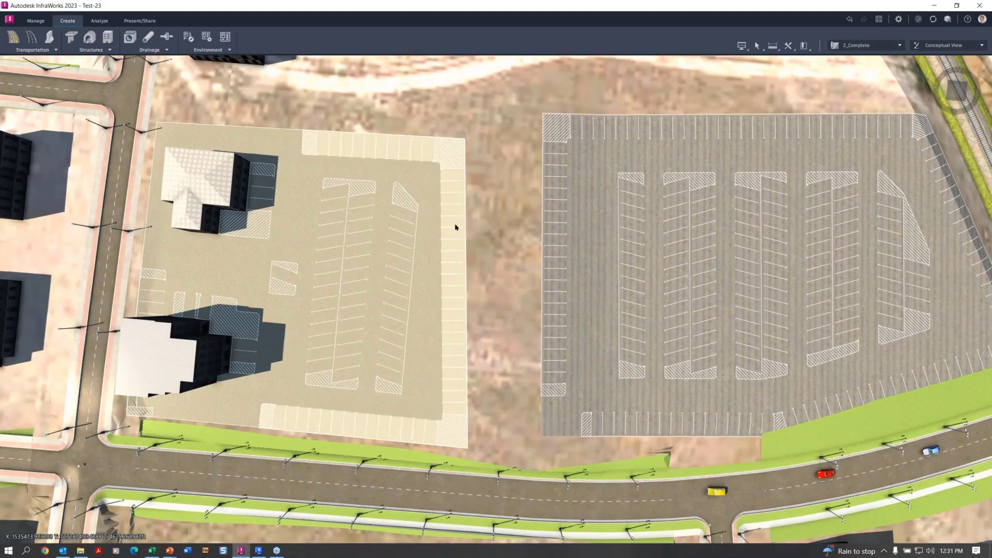
{"action": "left_click", "coordinate": [246, 131]}
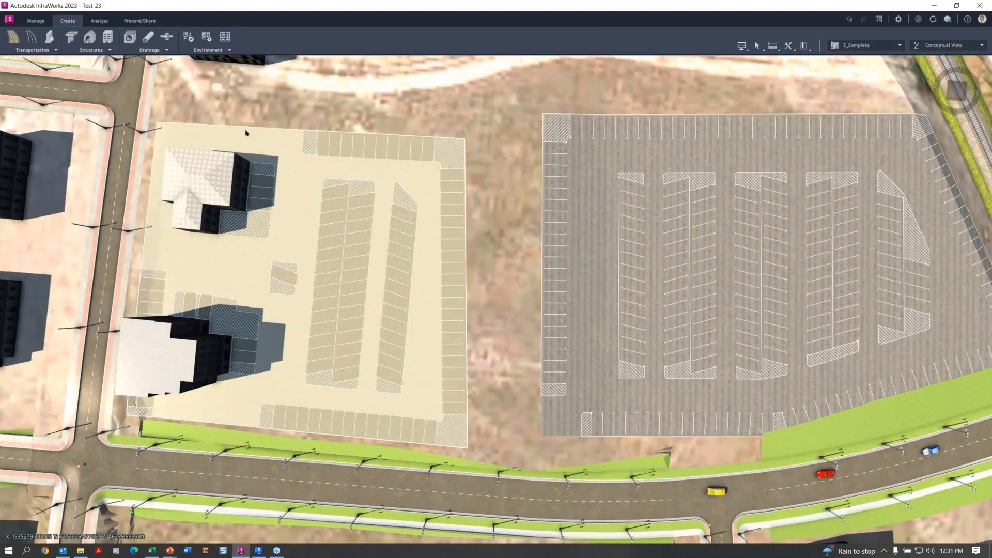
{"action": "left_click", "coordinate": [268, 144]}
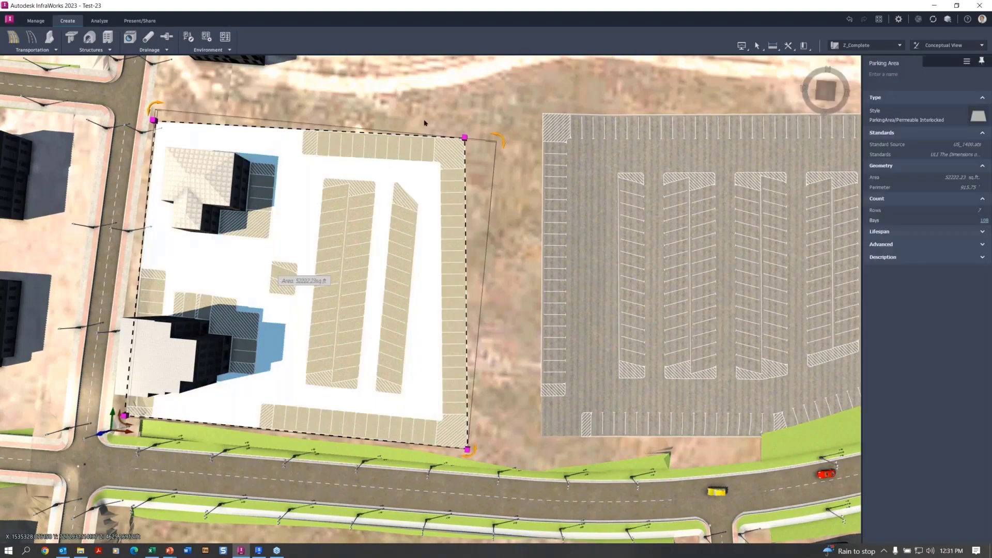
{"action": "left_click_drag", "start_coordinate": [465, 137], "coordinate": [501, 141]}
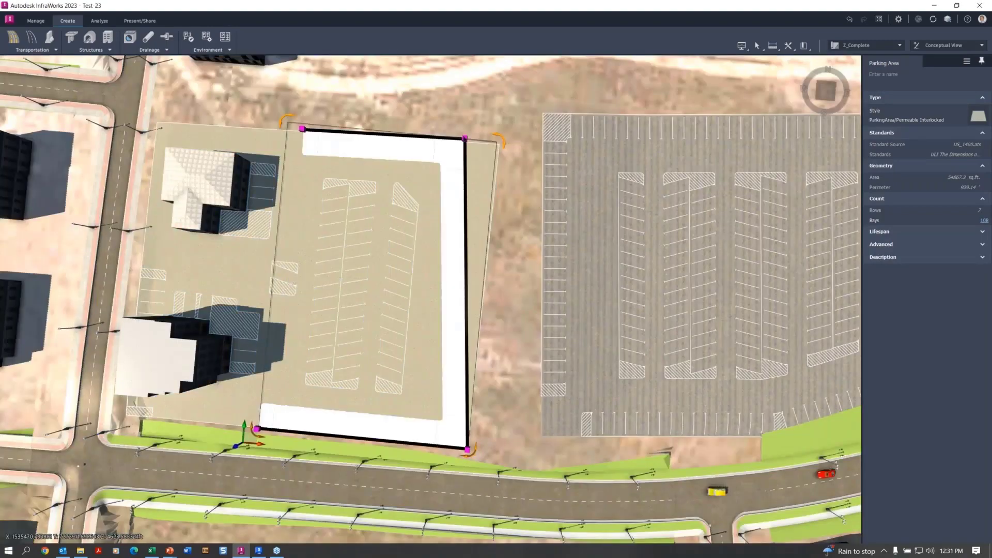
{"action": "left_click", "coordinate": [486, 148]}
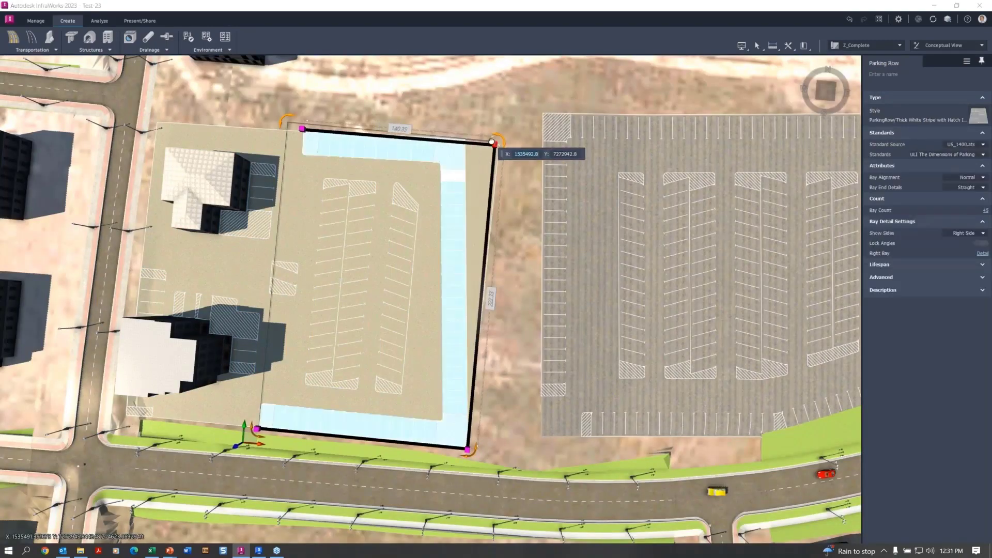
{"action": "left_click_drag", "start_coordinate": [491, 141], "coordinate": [490, 140]}
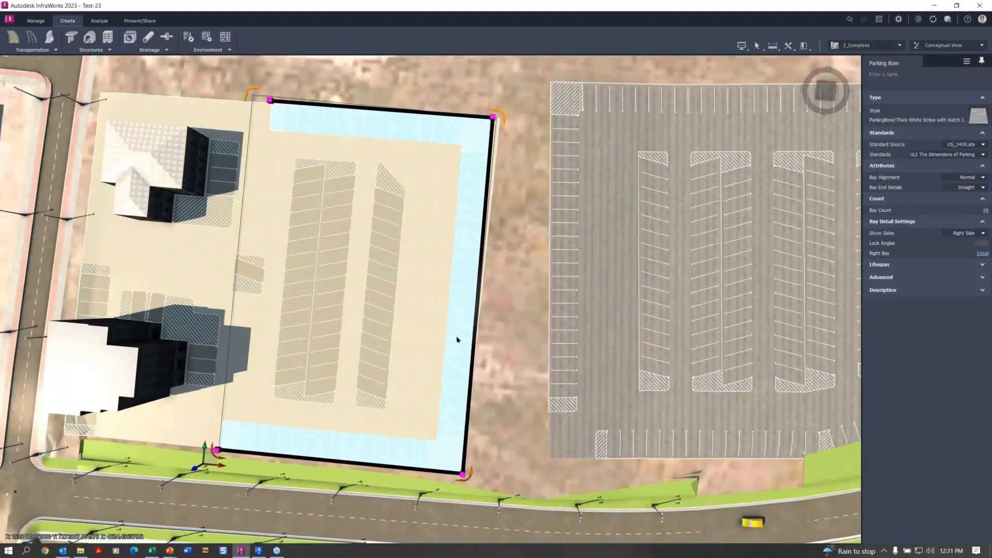
Enlarge the two-building parking area to about 62,200 sq ft by moving both corners opposite the curved road farther outward
{"action": "scroll", "coordinate": [457, 340], "scroll_direction": "up", "scroll_amount": 1}
{"action": "middle_click_drag", "start_coordinate": [286, 158], "coordinate": [319, 244]}
{"action": "left_click", "coordinate": [200, 164]}
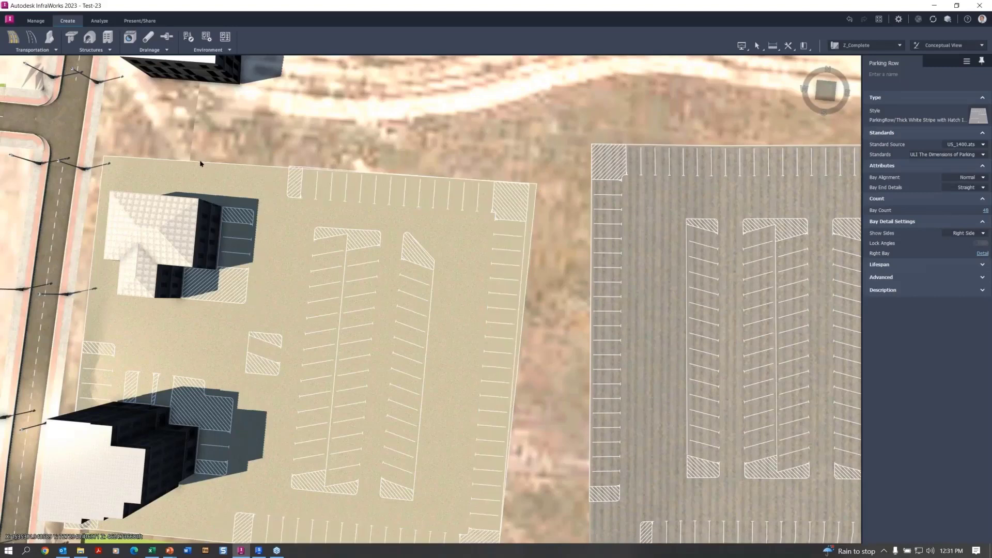
{"action": "left_click", "coordinate": [146, 165]}
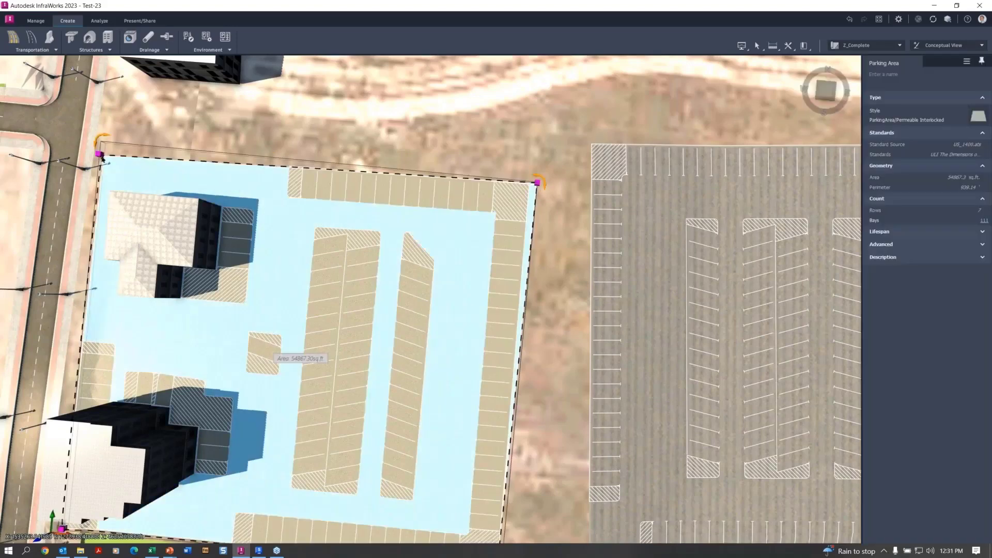
{"action": "left_click_drag", "start_coordinate": [100, 155], "coordinate": [108, 97]}
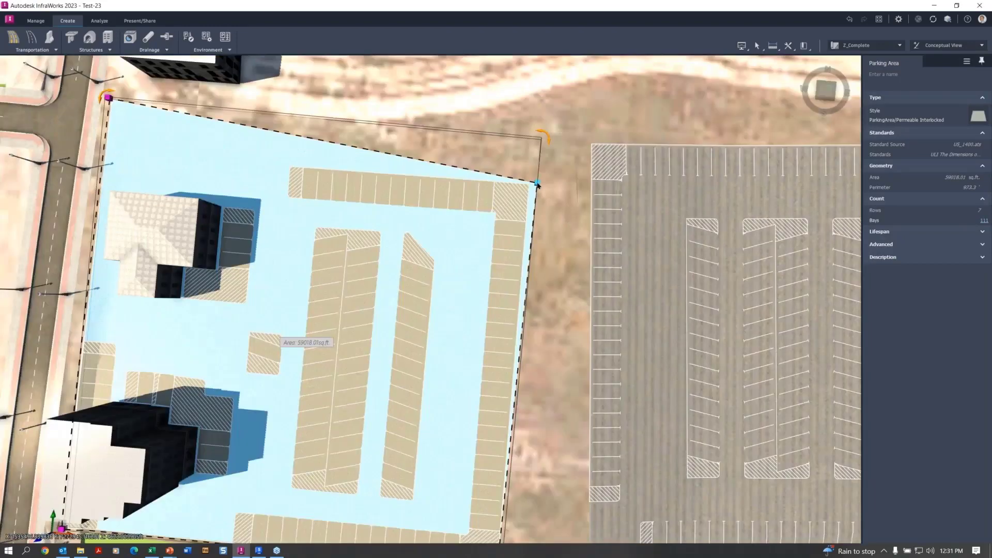
{"action": "left_click_drag", "start_coordinate": [532, 180], "coordinate": [531, 128]}
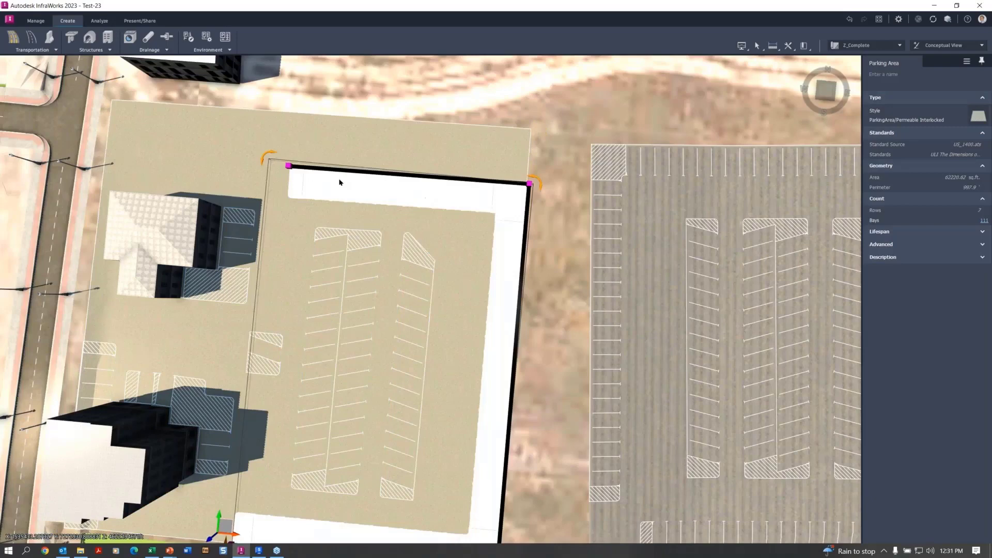
Stretch the perimeter parking row along the area's extended edge by moving its end and corner vertices to the area's new corners
{"action": "left_click", "coordinate": [303, 169]}
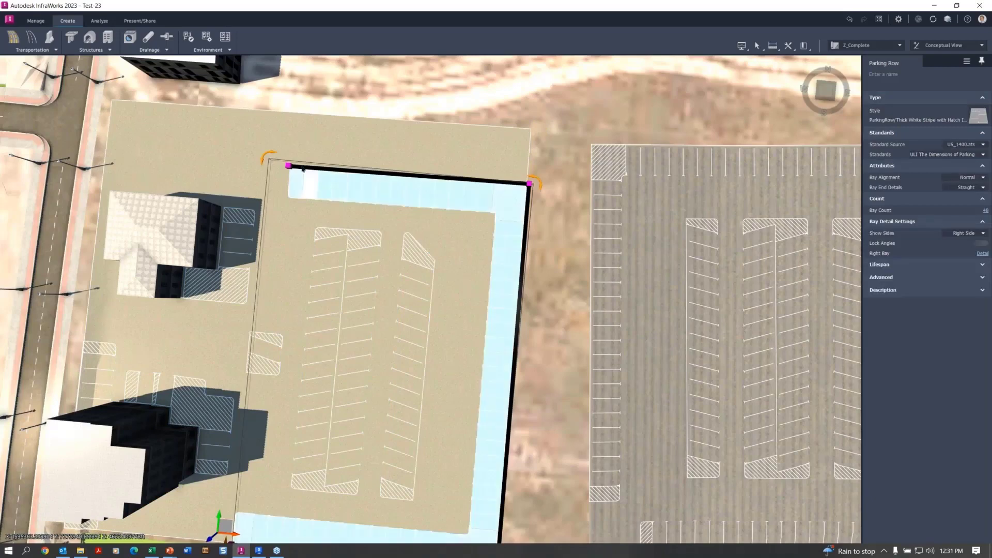
{"action": "left_click_drag", "start_coordinate": [289, 166], "coordinate": [111, 104]}
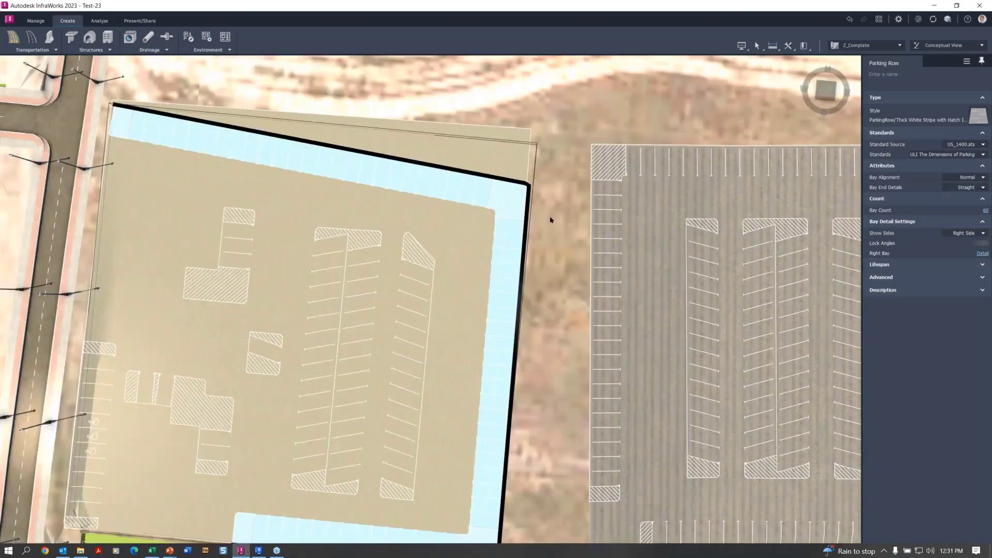
{"action": "left_click_drag", "start_coordinate": [529, 183], "coordinate": [532, 132]}
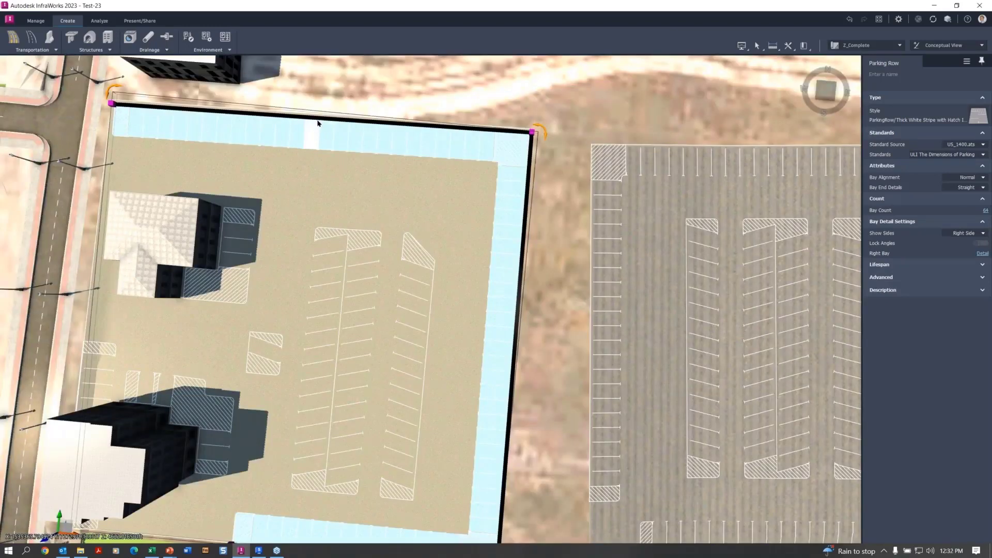
Split the perimeter row midway along the extended edge and shorten the piece behind the building to leave a gap between the rows
{"action": "right_click", "coordinate": [318, 123]}
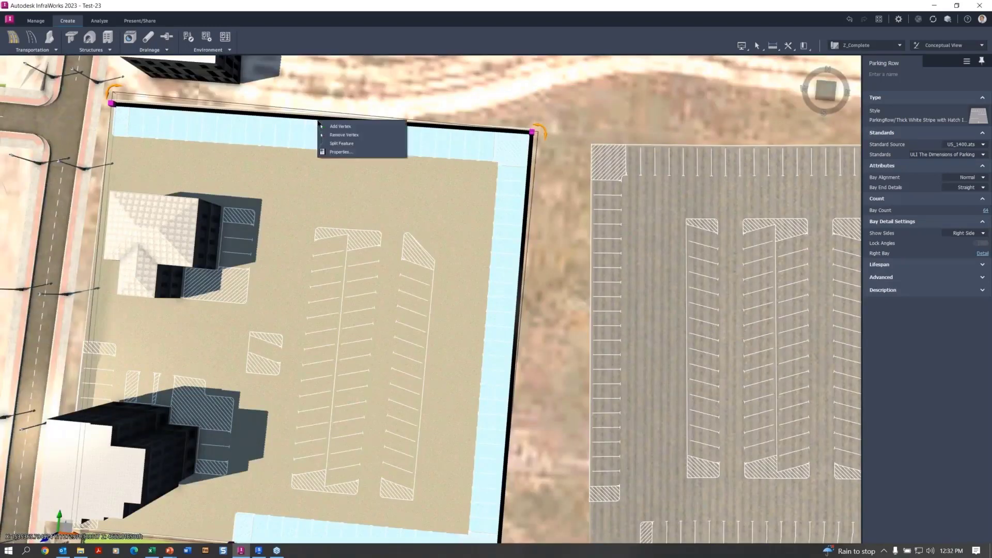
{"action": "left_click", "coordinate": [363, 143]}
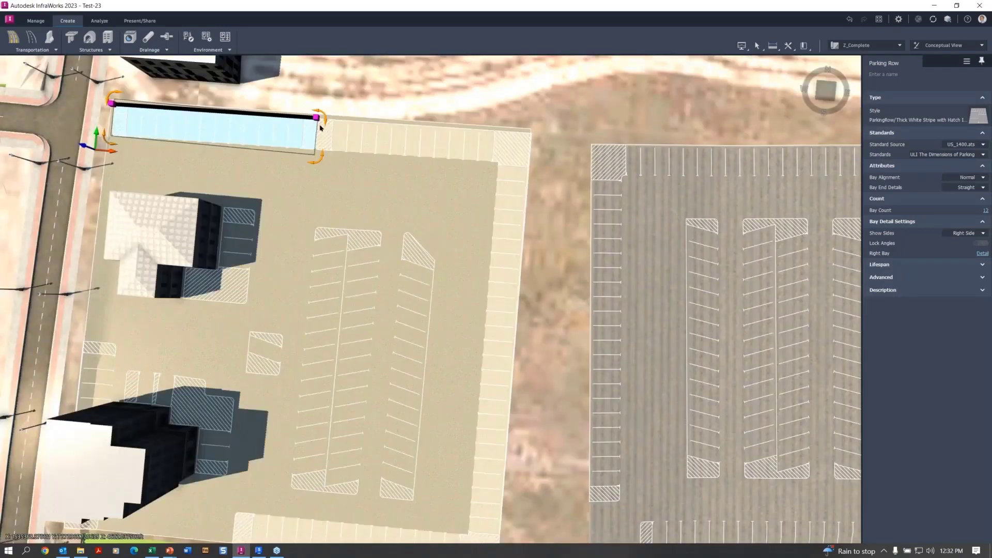
{"action": "left_click_drag", "start_coordinate": [316, 117], "coordinate": [268, 114]}
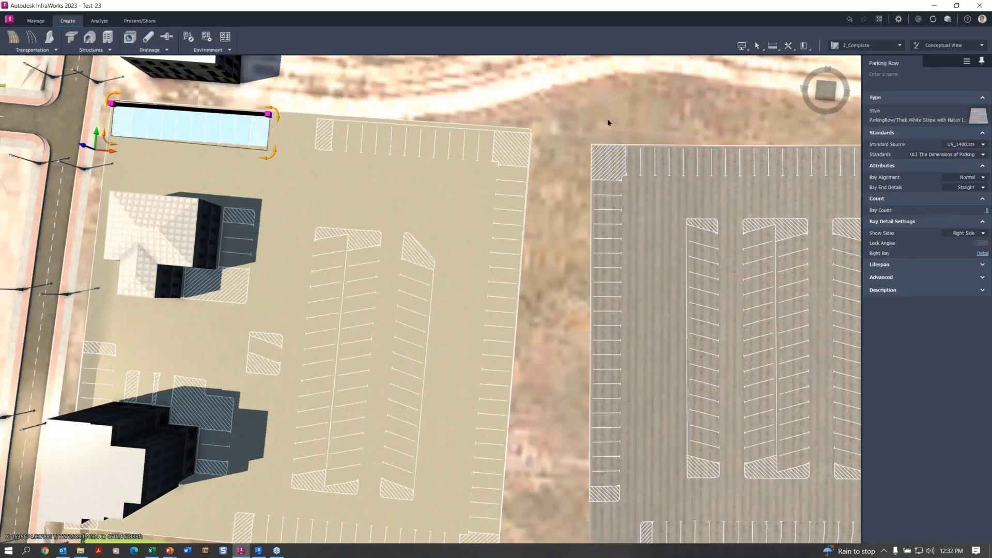
Set the shortened parking row's style to Thin White Stripe with Grass islands and deselect it
{"action": "left_click", "coordinate": [974, 118]}
{"action": "left_click", "coordinate": [955, 137]}
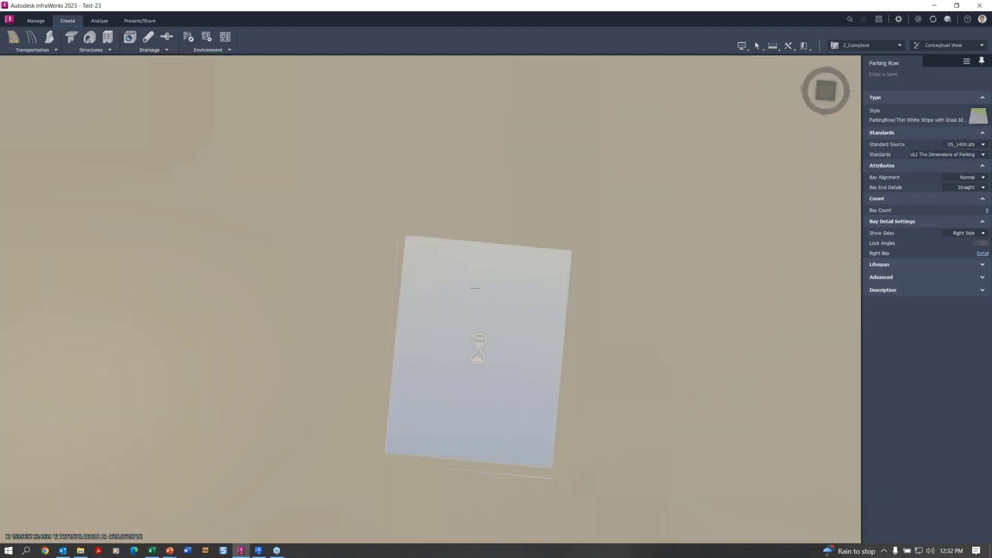
{"action": "key", "text": "Escape"}
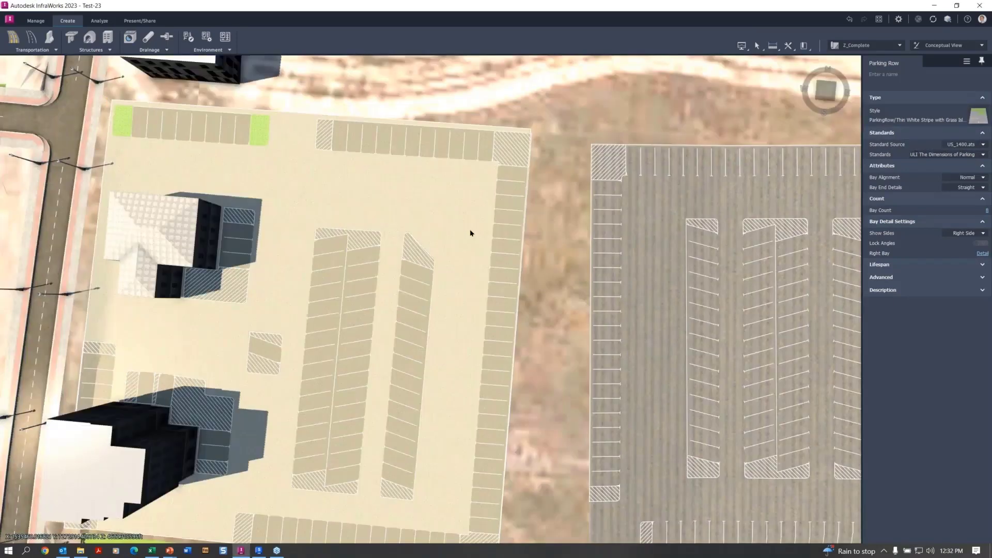
Set the last bay beside the gap-side grass island to the Accessible bay style, and check the parking area's bay count
{"action": "left_click", "coordinate": [261, 135]}
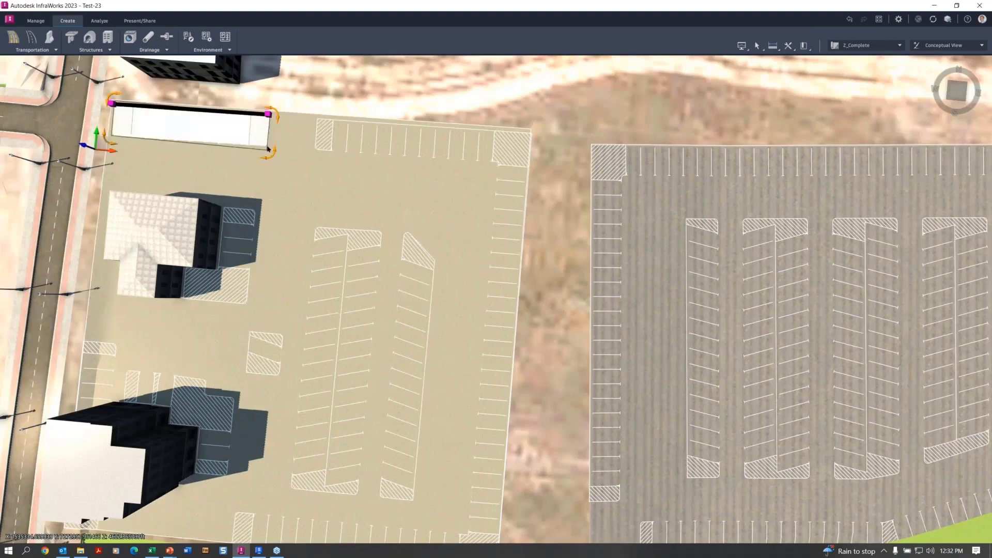
{"action": "left_click", "coordinate": [242, 138]}
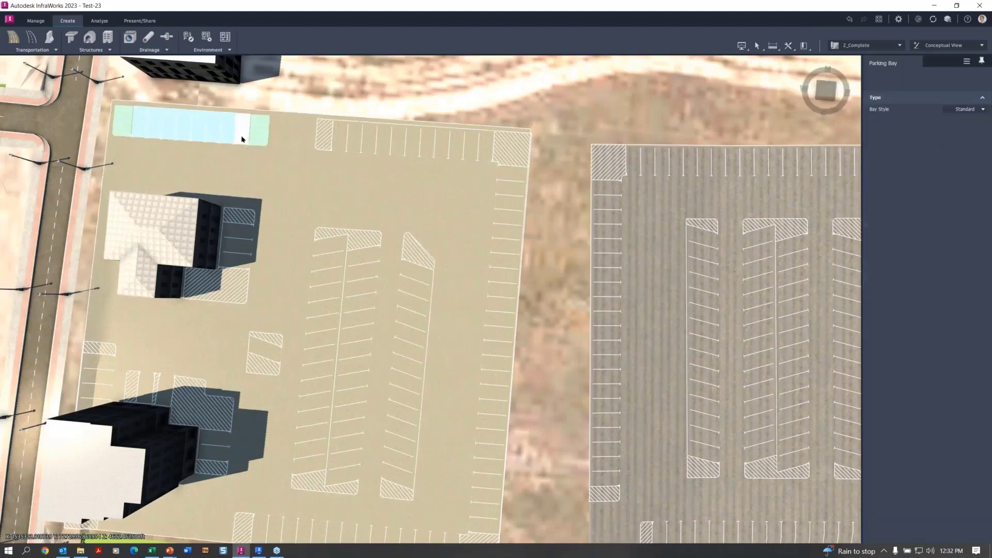
{"action": "left_click", "coordinate": [971, 109]}
{"action": "left_click", "coordinate": [945, 125]}
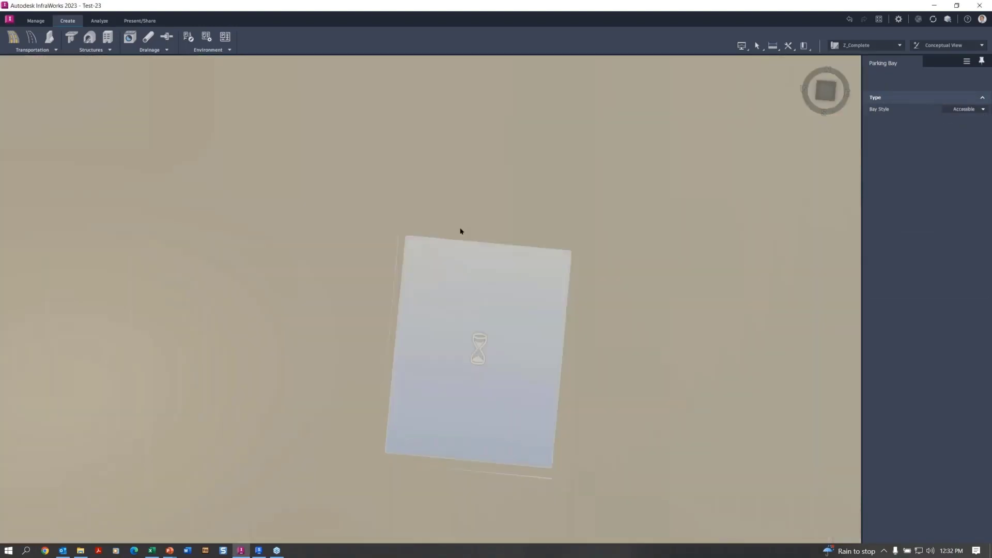
{"action": "key", "text": "Escape"}
{"action": "key", "text": "Escape"}
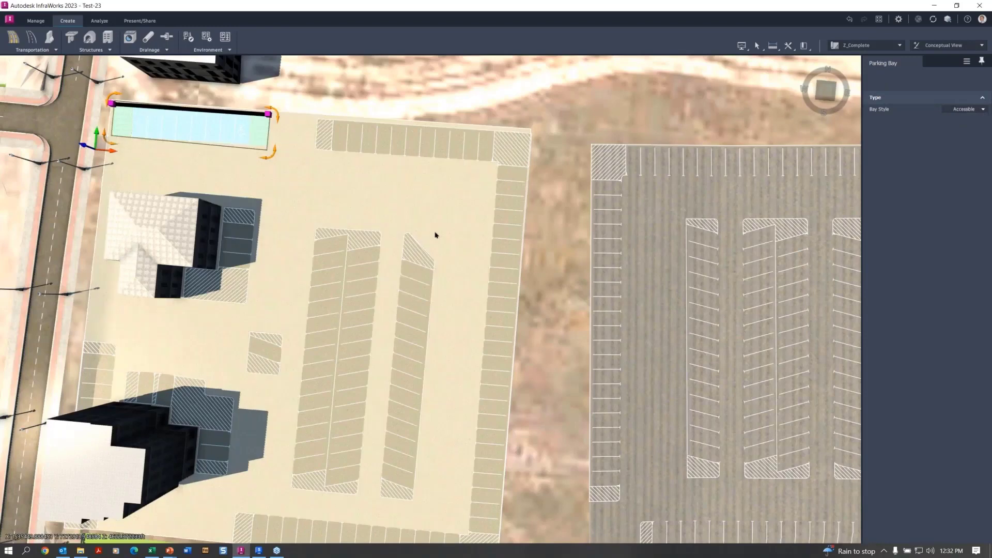
{"action": "left_click", "coordinate": [448, 194]}
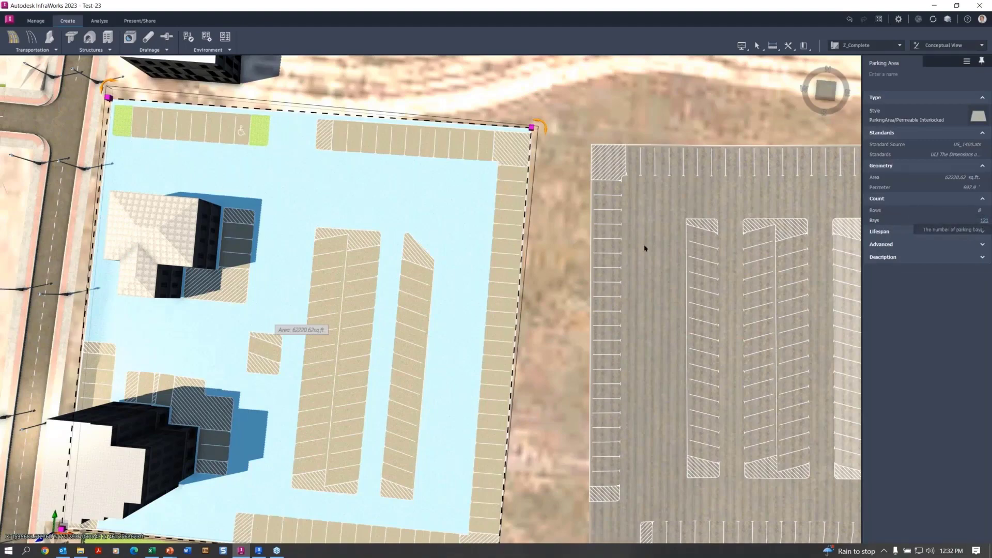
Go to the waterfront parking lot beside the curved road and switch the active proposal to New_Parking
{"action": "scroll", "coordinate": [576, 272], "scroll_direction": "down", "scroll_amount": 1}
{"action": "scroll", "coordinate": [577, 272], "scroll_direction": "down", "scroll_amount": 5}
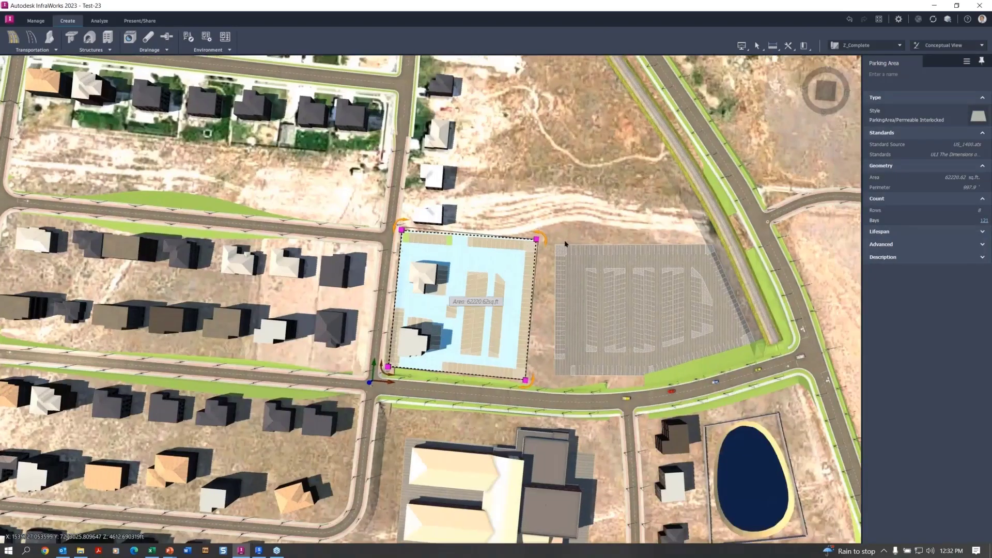
{"action": "middle_click_drag", "start_coordinate": [565, 244], "coordinate": [79, 337]}
{"action": "middle_click_drag", "start_coordinate": [493, 197], "coordinate": [76, 133]}
{"action": "middle_click_drag", "start_coordinate": [342, 342], "coordinate": [109, 226]}
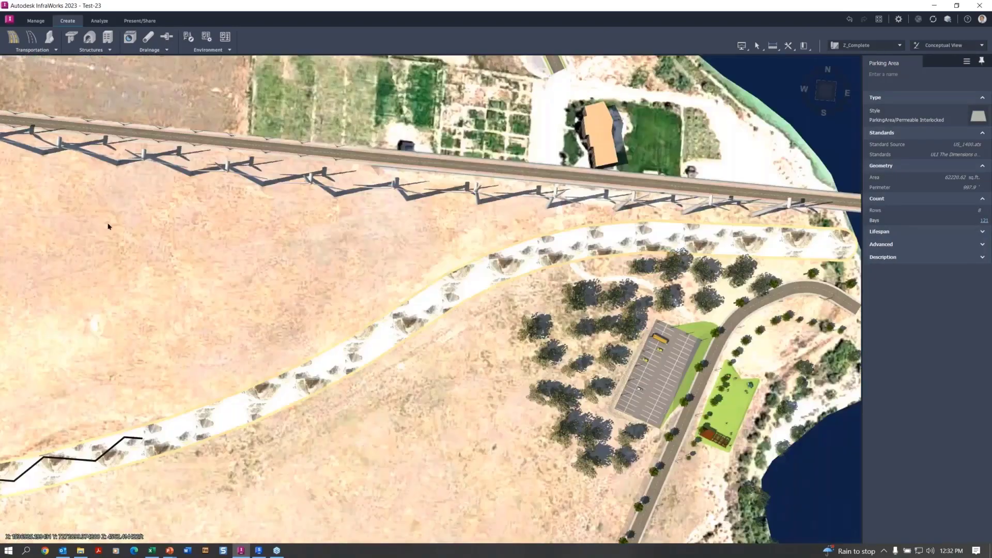
{"action": "middle_click_drag", "start_coordinate": [486, 360], "coordinate": [312, 303]}
{"action": "scroll", "coordinate": [580, 387], "scroll_direction": "up", "scroll_amount": 2}
{"action": "scroll", "coordinate": [580, 387], "scroll_direction": "up", "scroll_amount": 3}
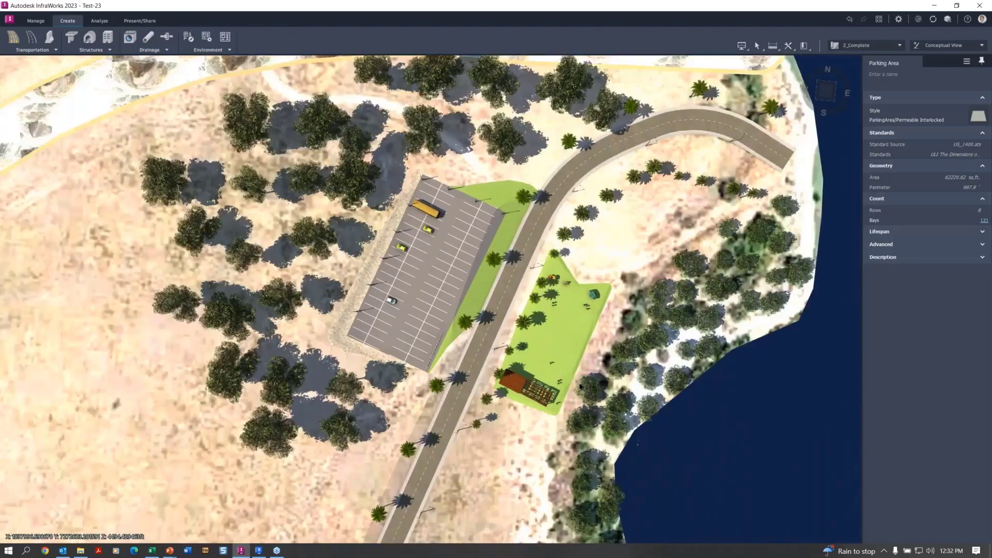
{"action": "right_click", "coordinate": [453, 299]}
{"action": "left_click", "coordinate": [432, 285]}
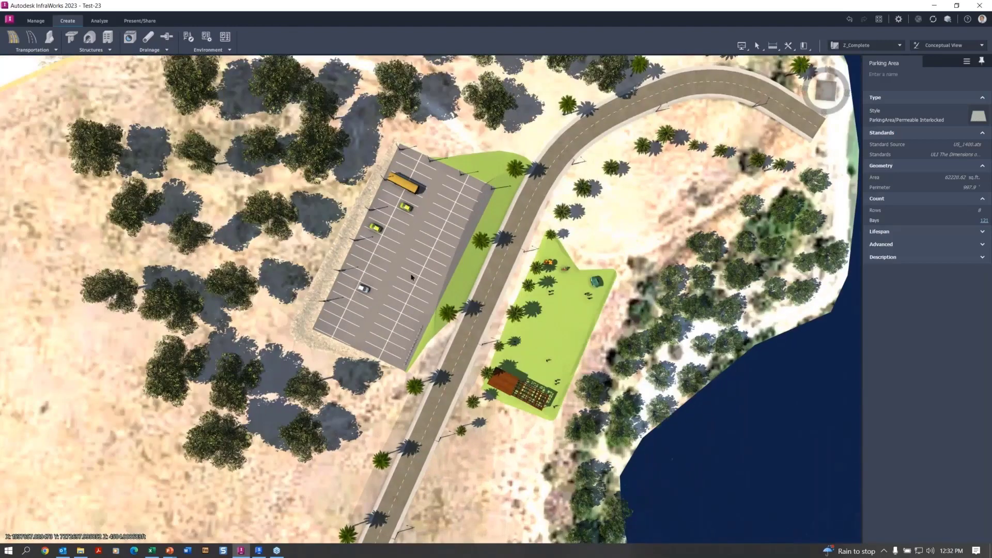
{"action": "scroll", "coordinate": [403, 268], "scroll_direction": "up", "scroll_amount": 2}
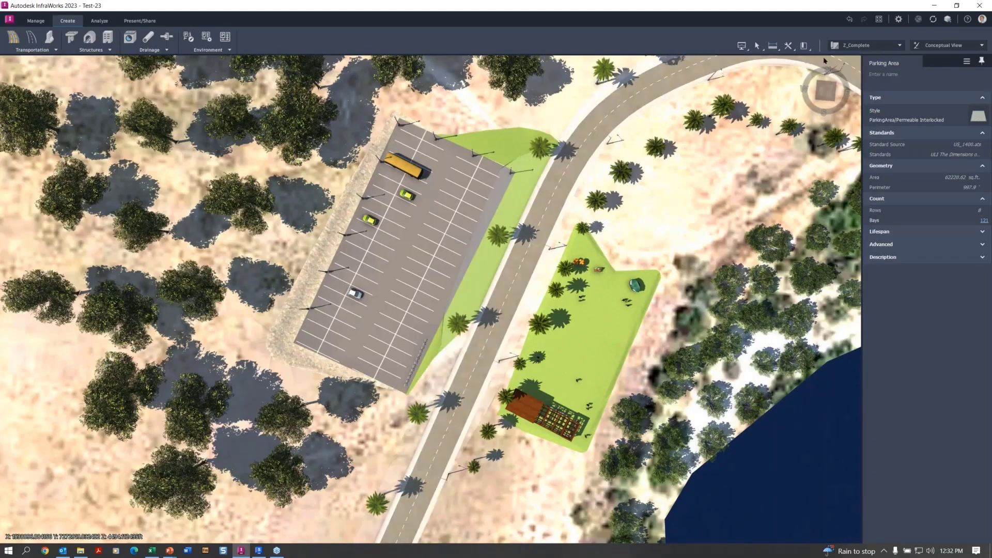
{"action": "left_click", "coordinate": [900, 46]}
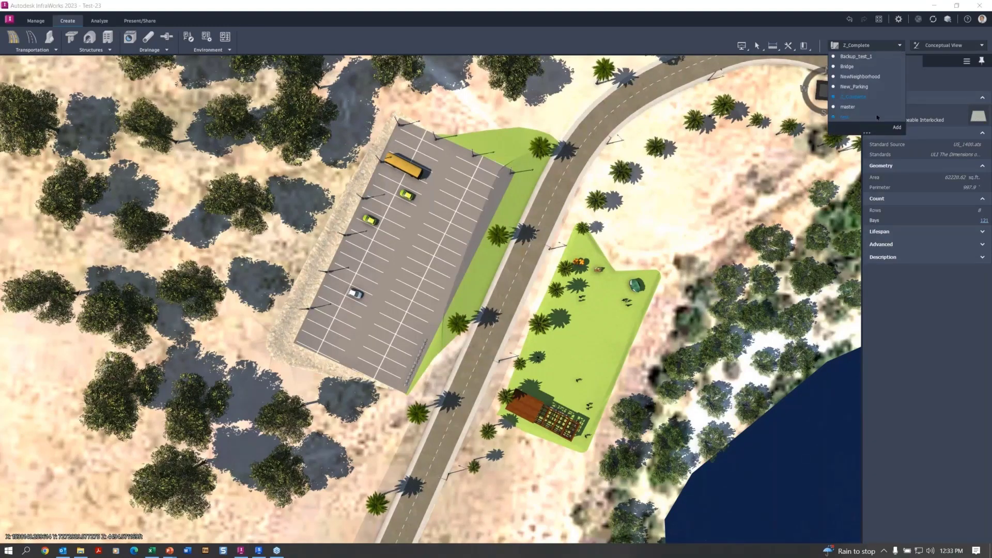
{"action": "left_click", "coordinate": [868, 96]}
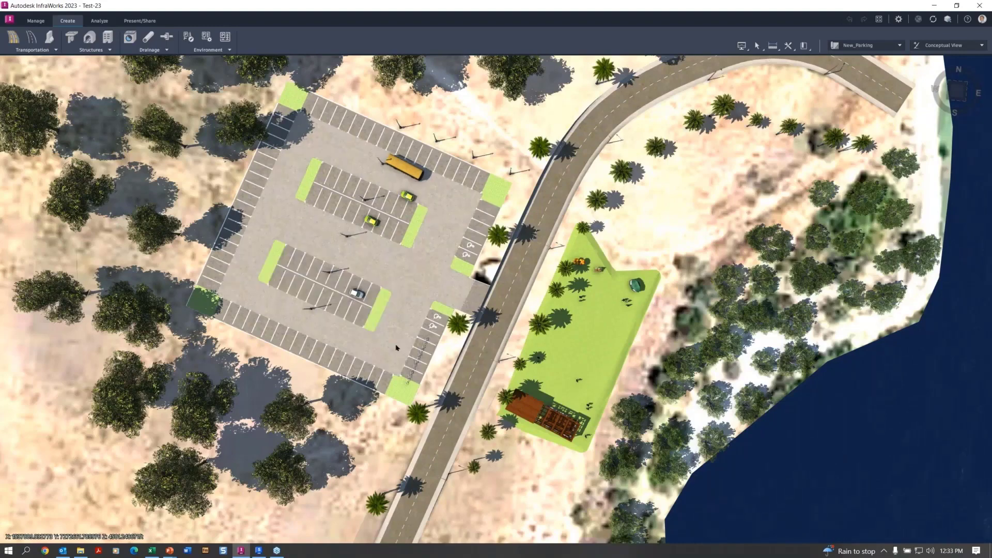
Examine the New_Parking proposal in a wide perspective view covering the waterfront lot, roads and wind turbines
{"action": "scroll", "coordinate": [314, 347], "scroll_direction": "down", "scroll_amount": 5}
{"action": "scroll", "coordinate": [314, 347], "scroll_direction": "down", "scroll_amount": 3}
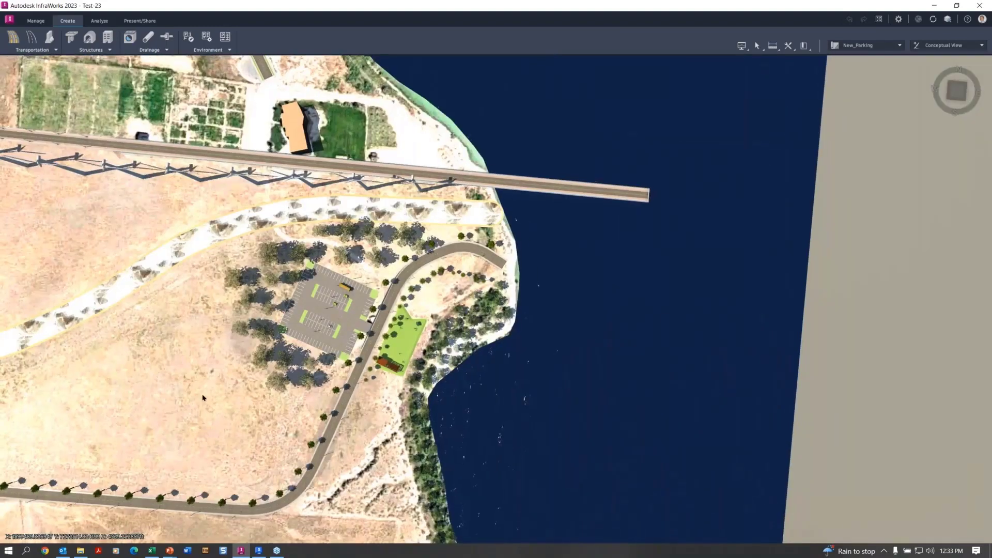
{"action": "left_click_drag", "start_coordinate": [204, 398], "coordinate": [215, 393]}
{"action": "middle_click_drag", "start_coordinate": [278, 343], "coordinate": [314, 306]}
{"action": "scroll", "coordinate": [314, 305], "scroll_direction": "down", "scroll_amount": 2}
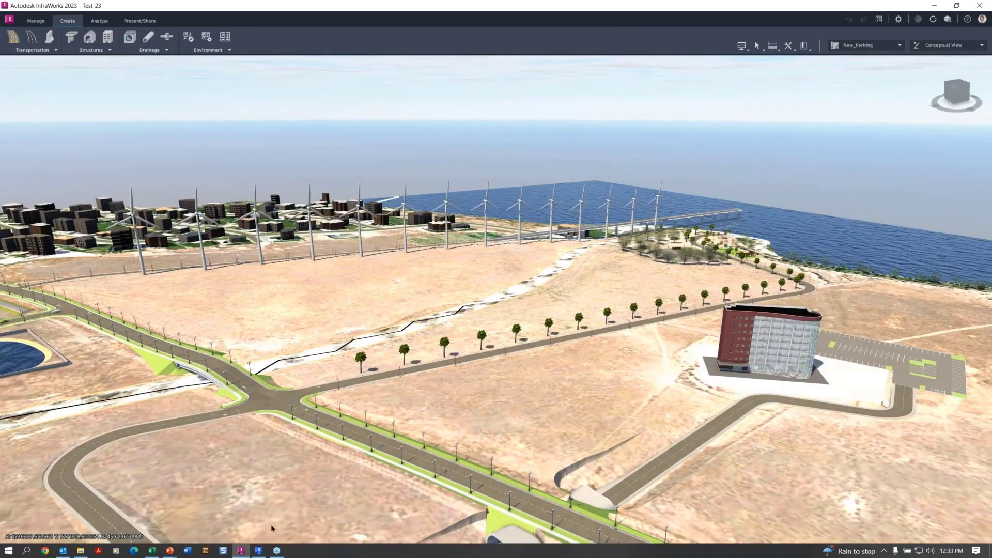
Switch to the PowerPoint slide show of the webcast
{"action": "key", "text": "alt+Tab"}
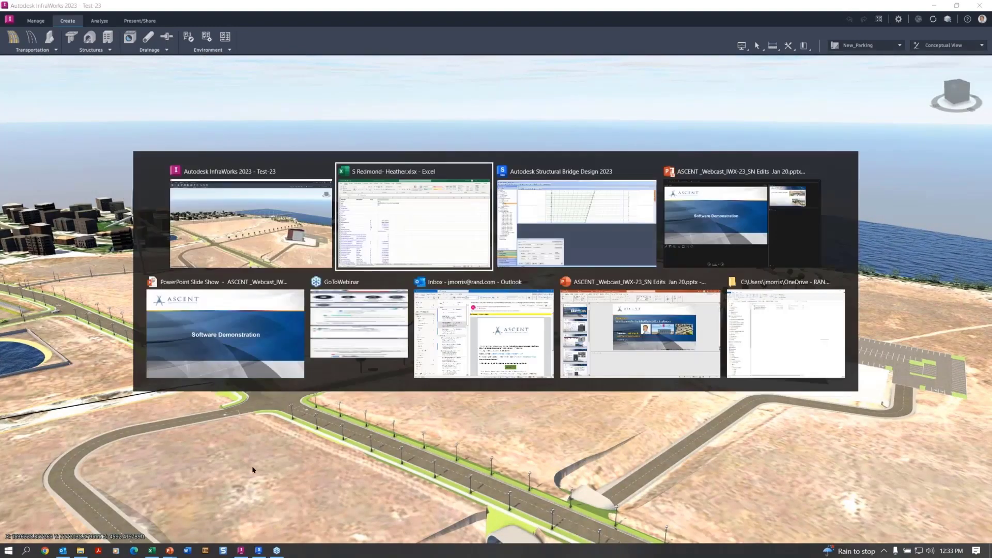
{"action": "key", "text": "alt+Tab"}
{"action": "key", "text": "alt+Tab"}
{"action": "key", "text": "alt+Tab"}
{"action": "key", "text": "alt+Tab"}
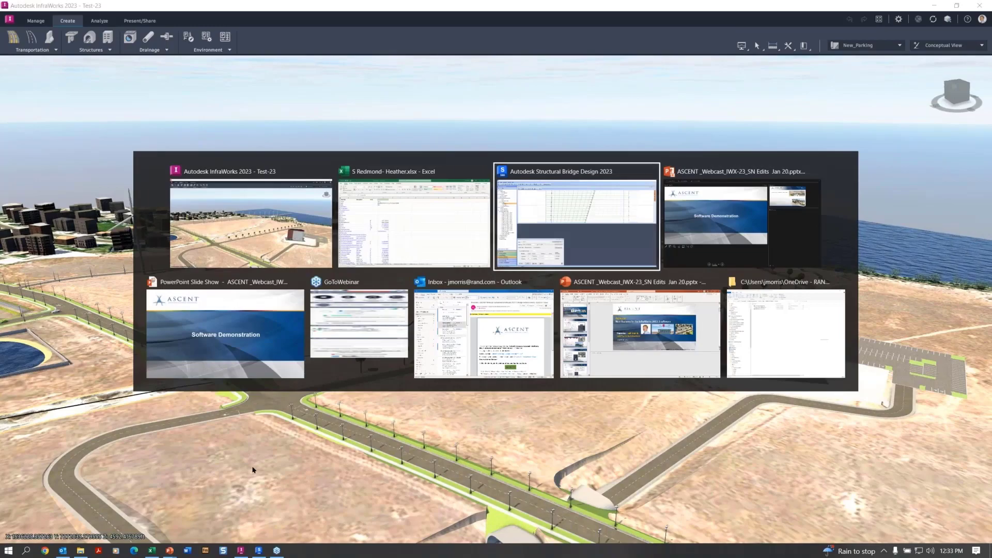
{"action": "key", "text": "alt+shift+Tab"}
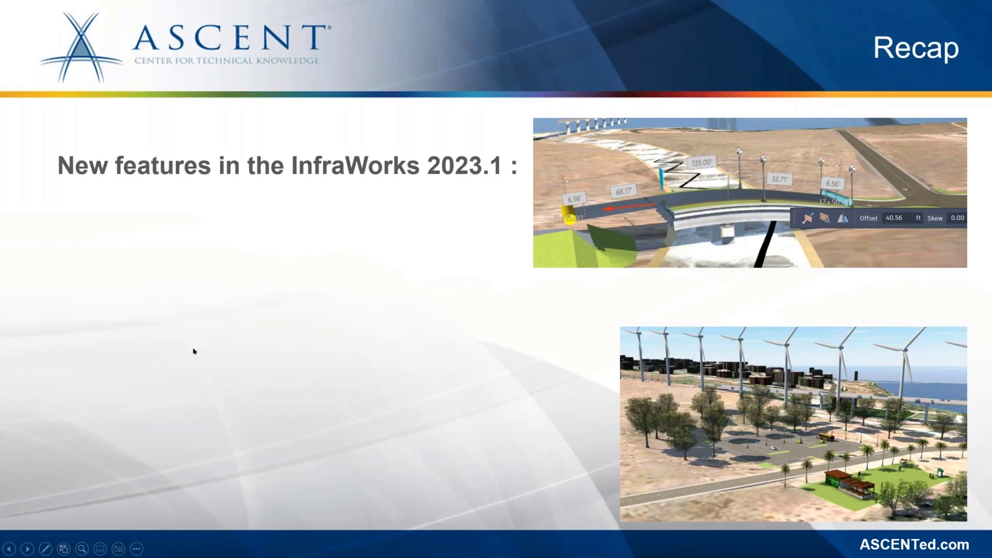
{"action": "key", "text": "Right"}
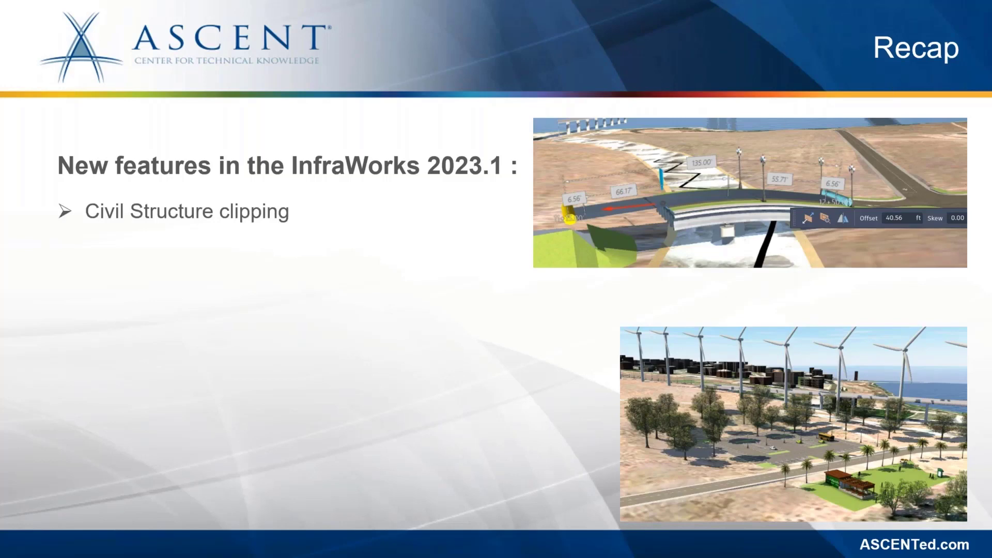
{"action": "key", "text": "Right"}
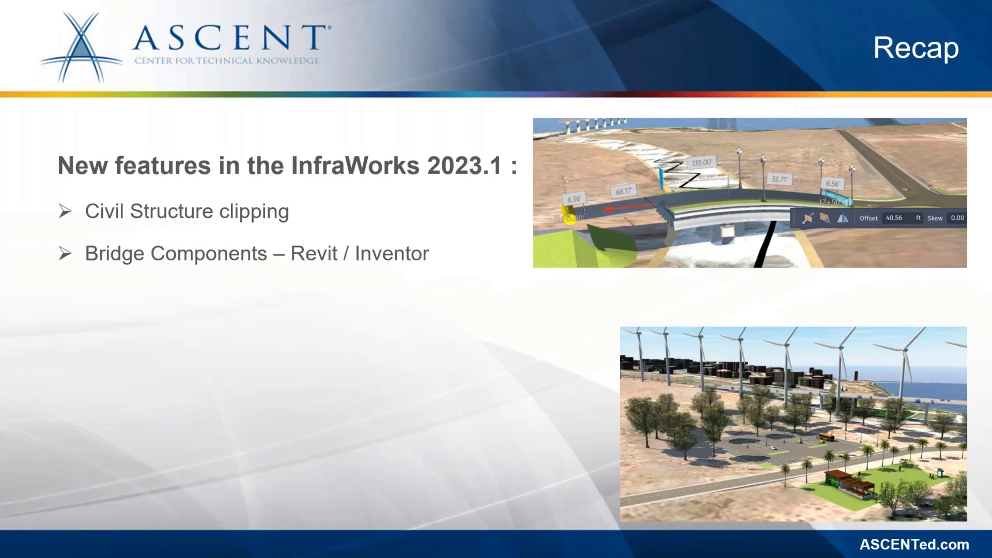